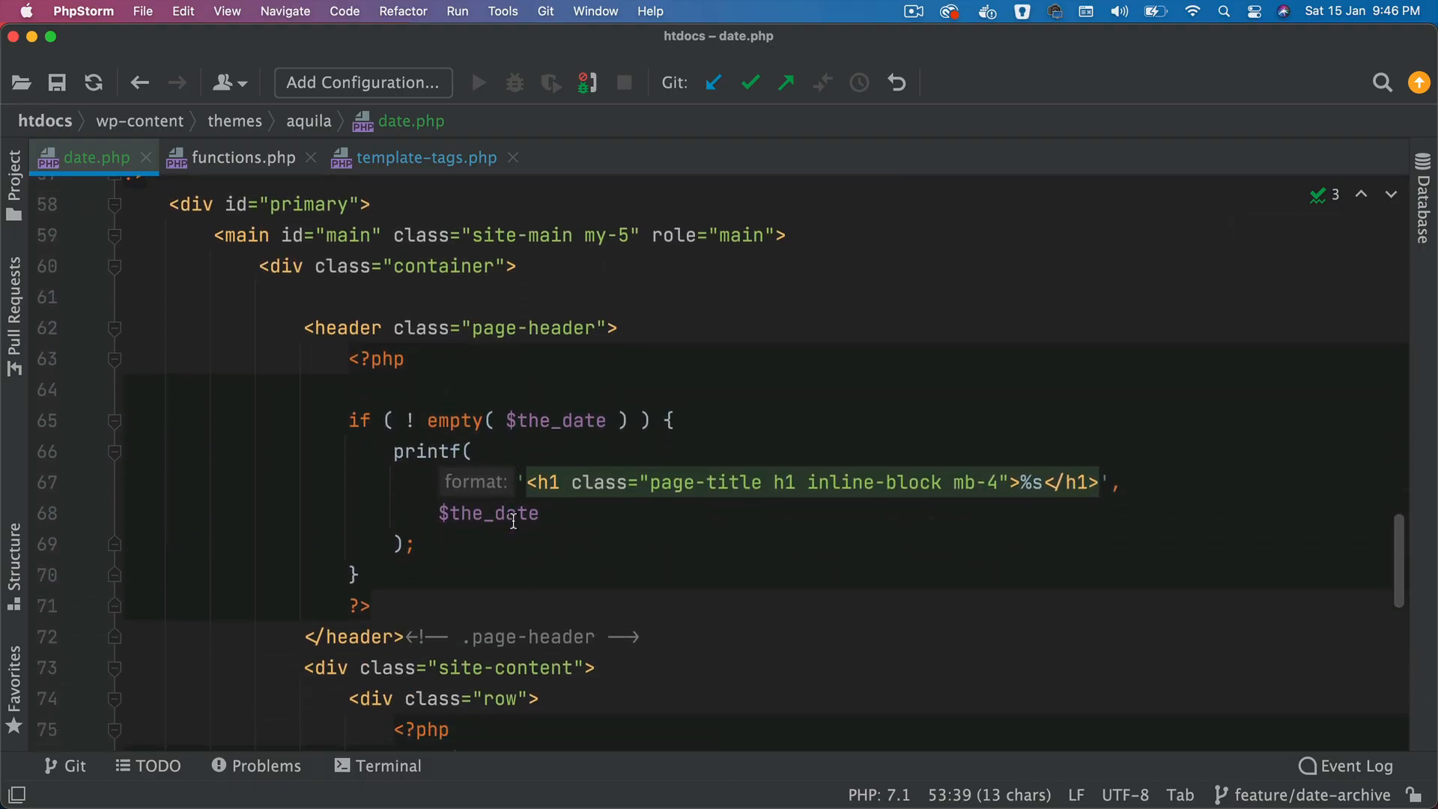
- Trace $the_date from its initialisation to the heading printf in date.php
click(511, 545)
double_click(503, 514)
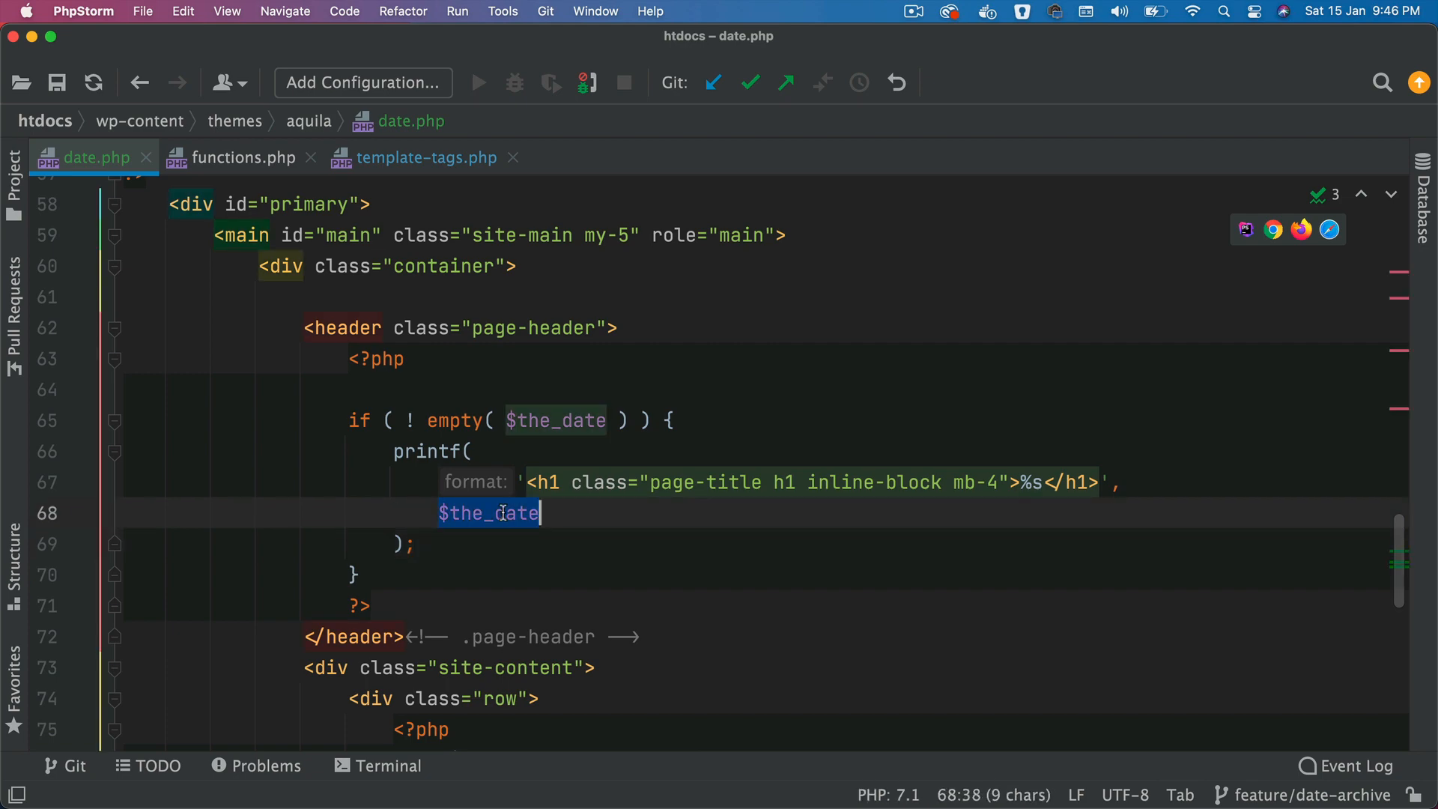
scroll(503, 514, up, 5)
scroll(502, 514, up, 5)
scroll(503, 514, up, 5)
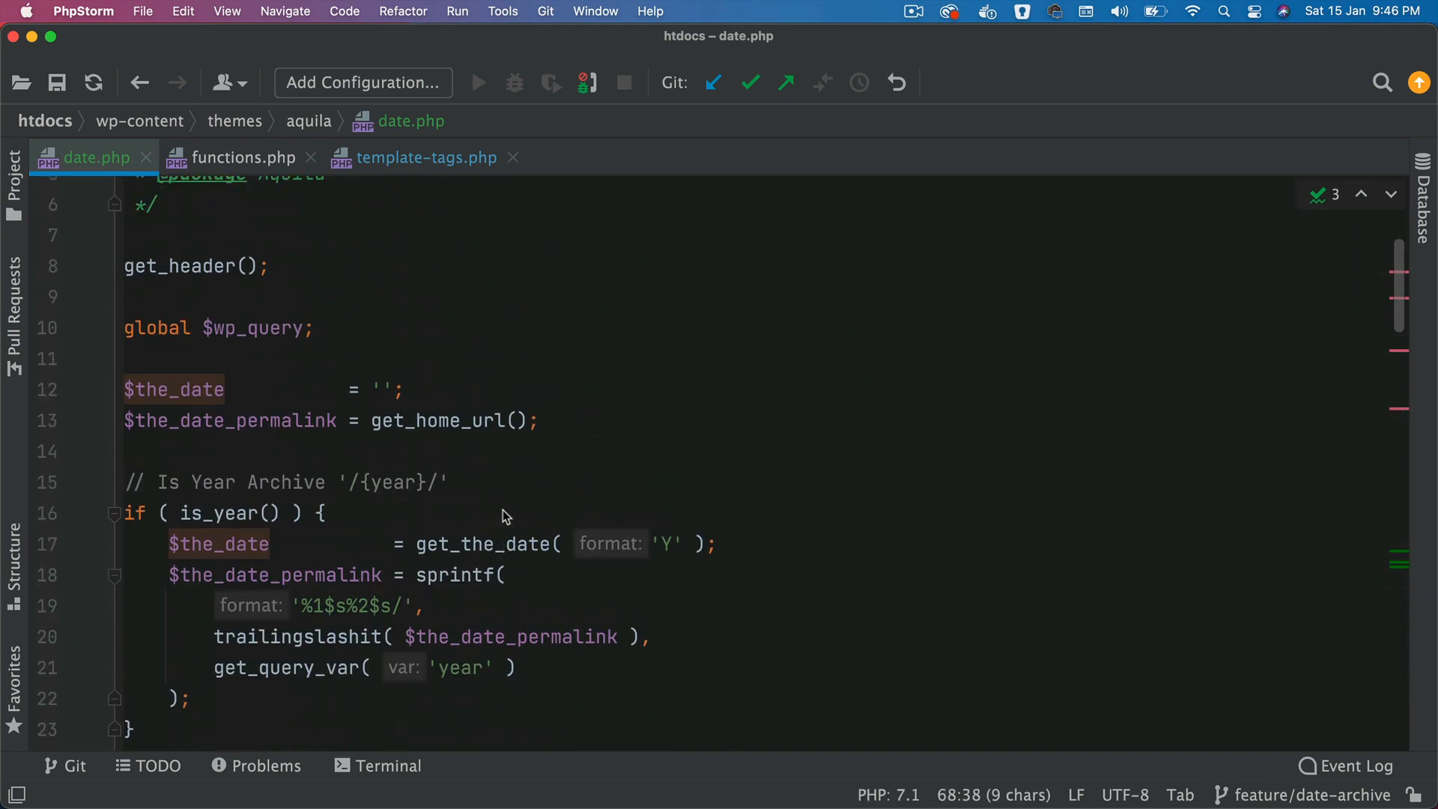
scroll(502, 514, up, 3)
double_click(191, 483)
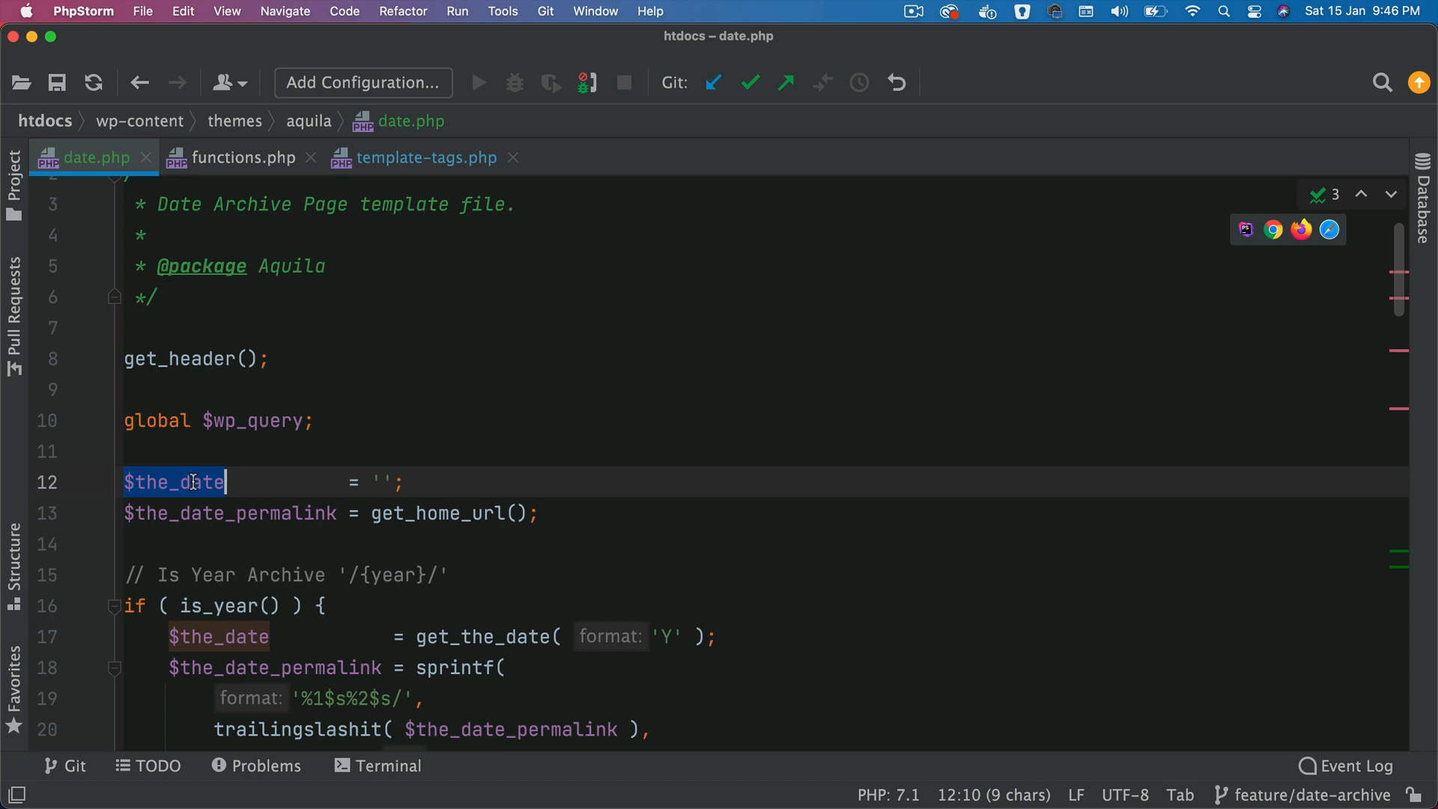
scroll(192, 482, down, 3)
scroll(329, 412, down, 5)
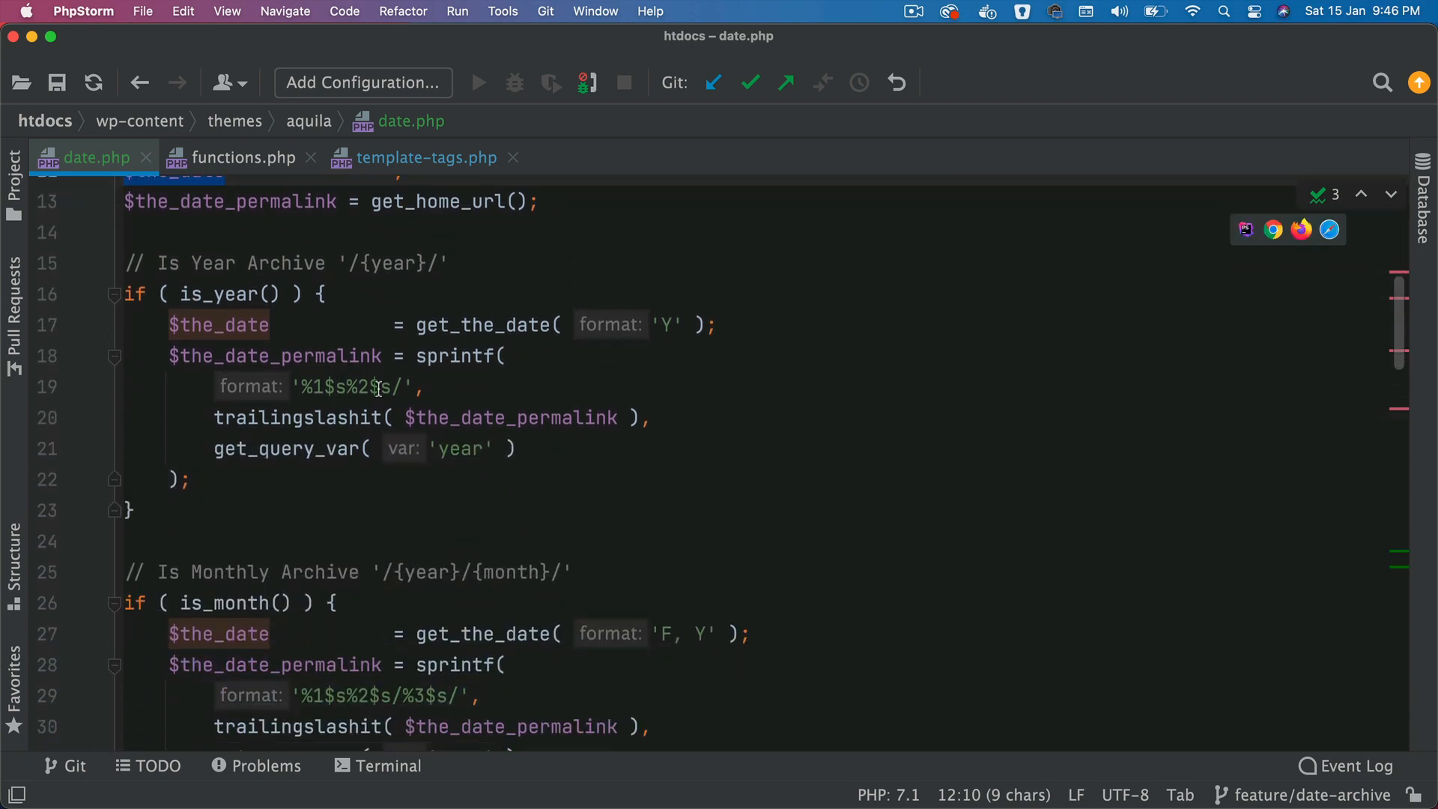
- Review the year archive assignment using get_the_date('Y'), glancing at the archive page in the browser
double_click(290, 263)
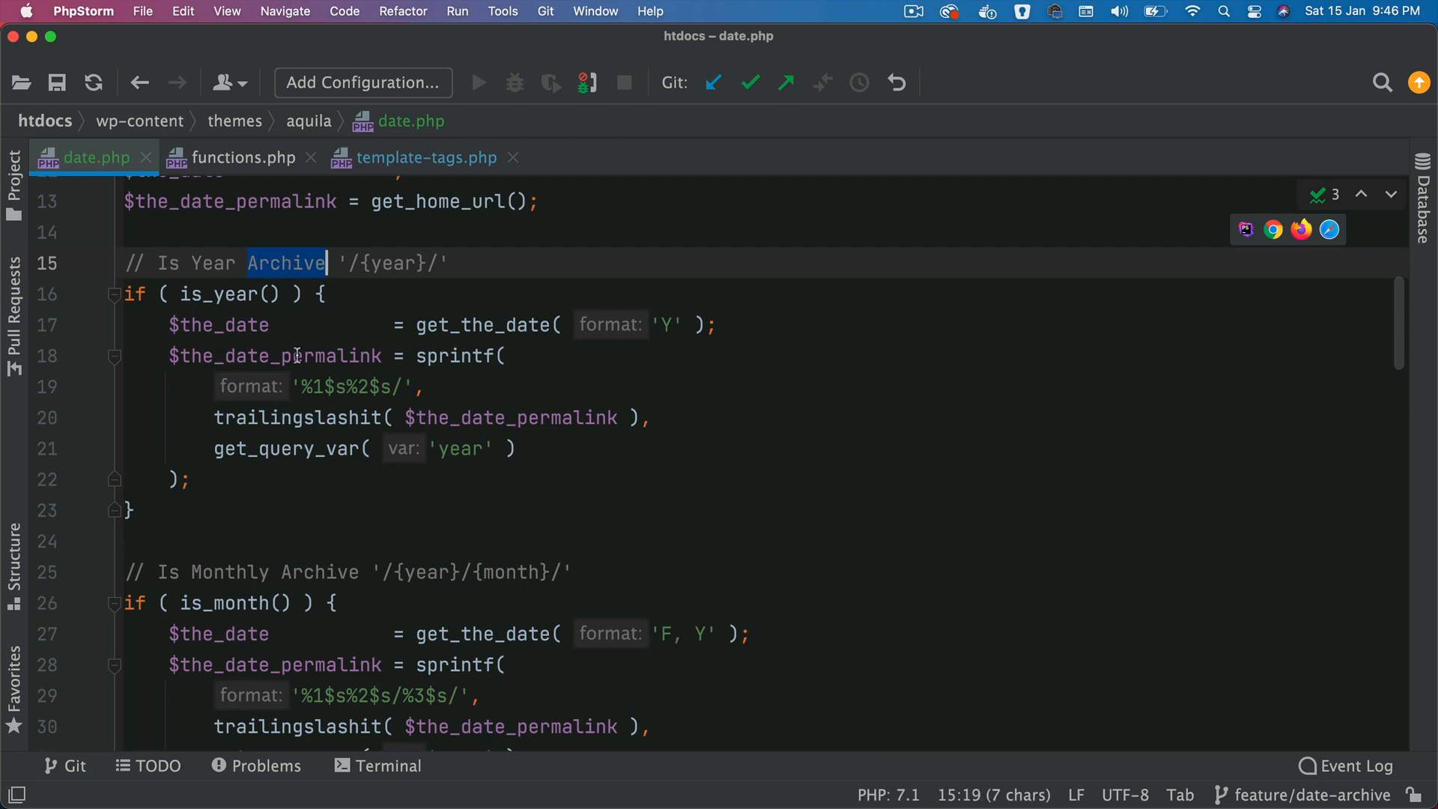
click(749, 325)
key(shift+Home)
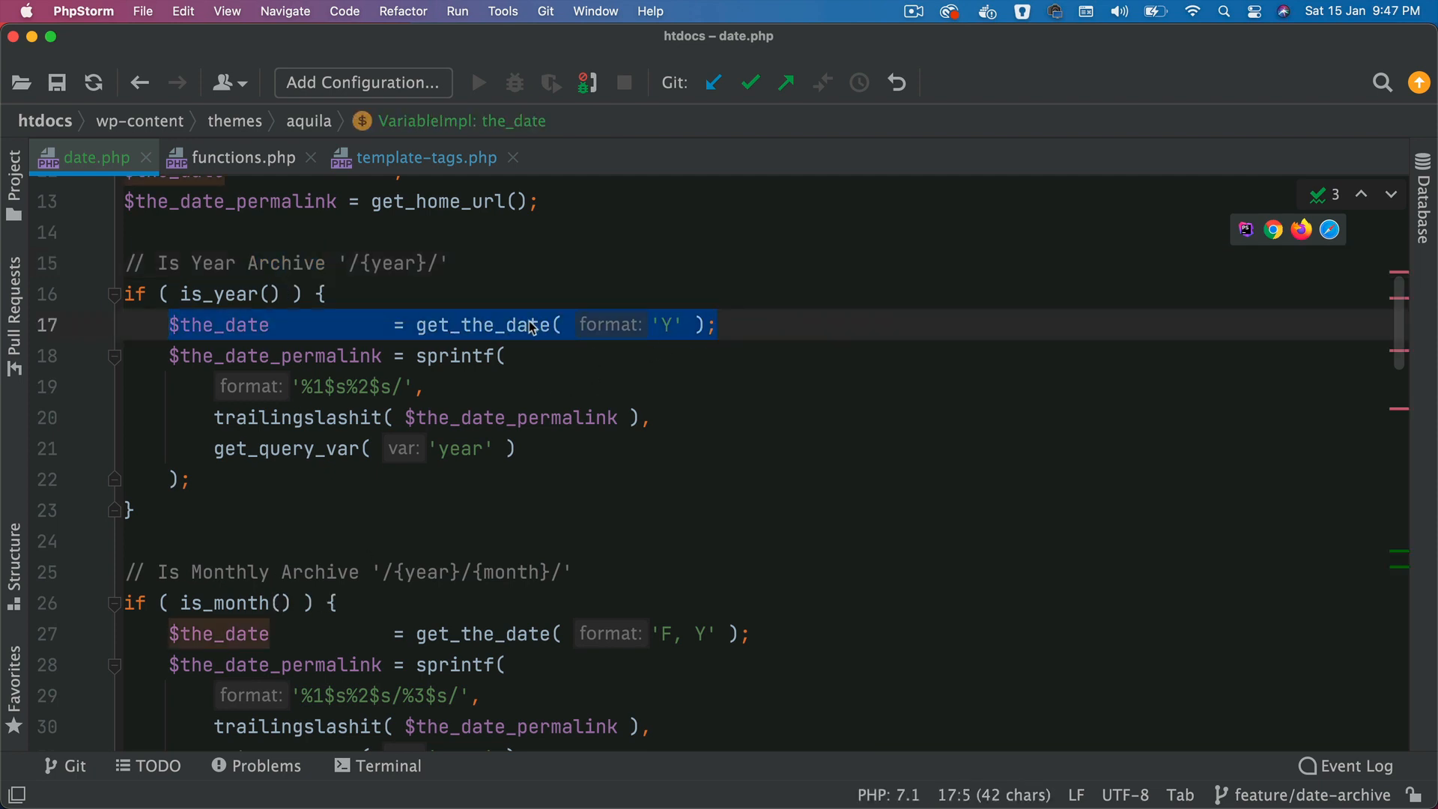
double_click(531, 326)
key(super+Tab)
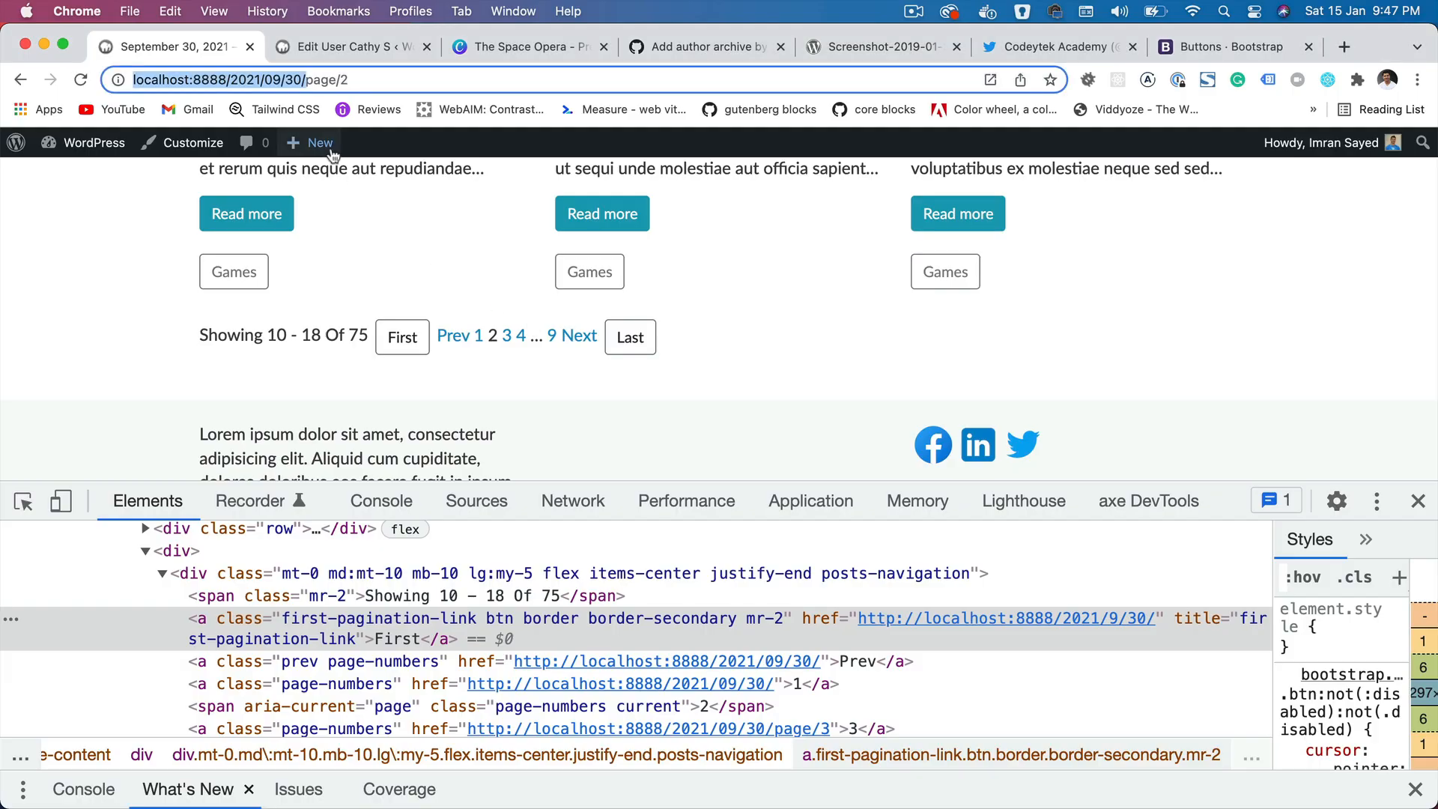
key(super+Tab)
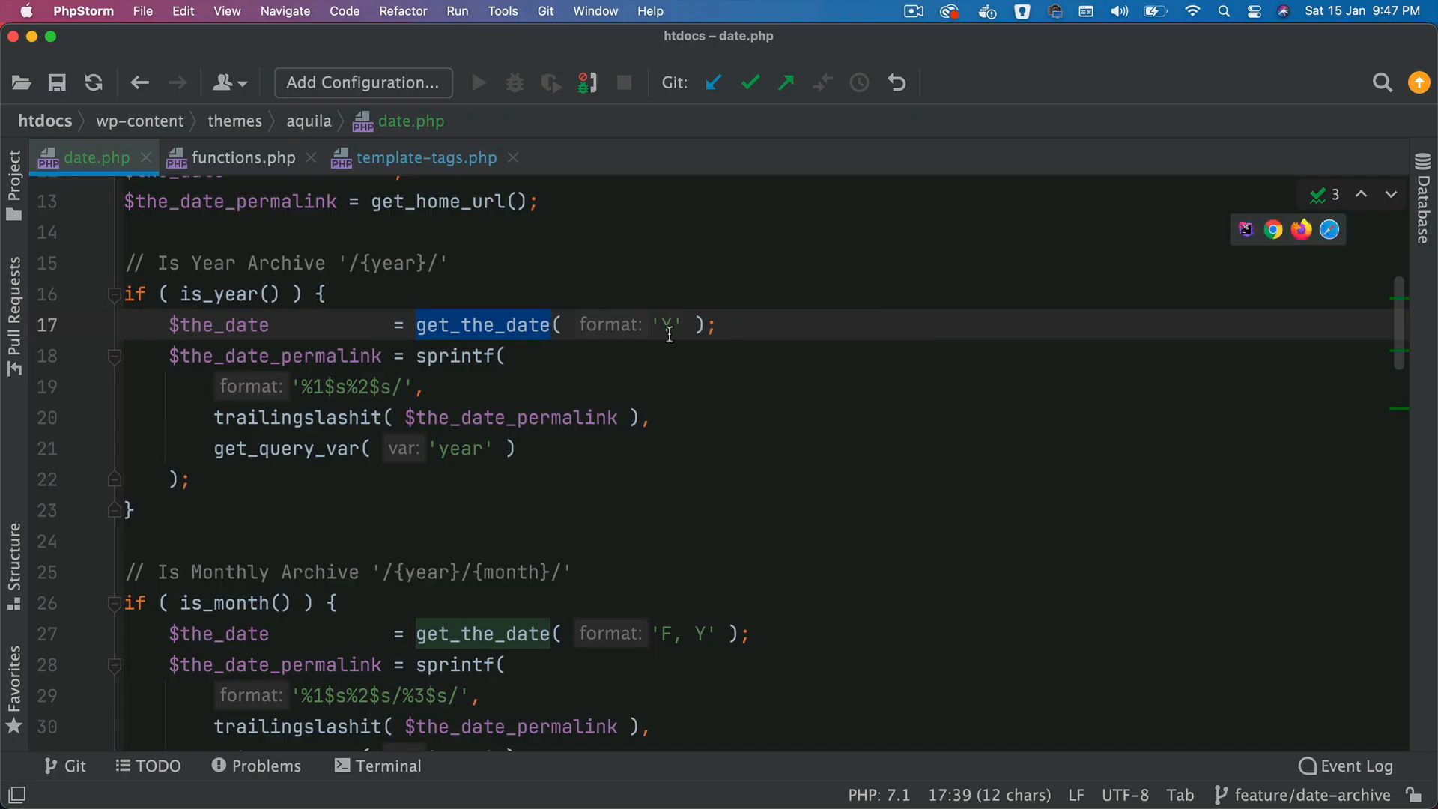
click(670, 328)
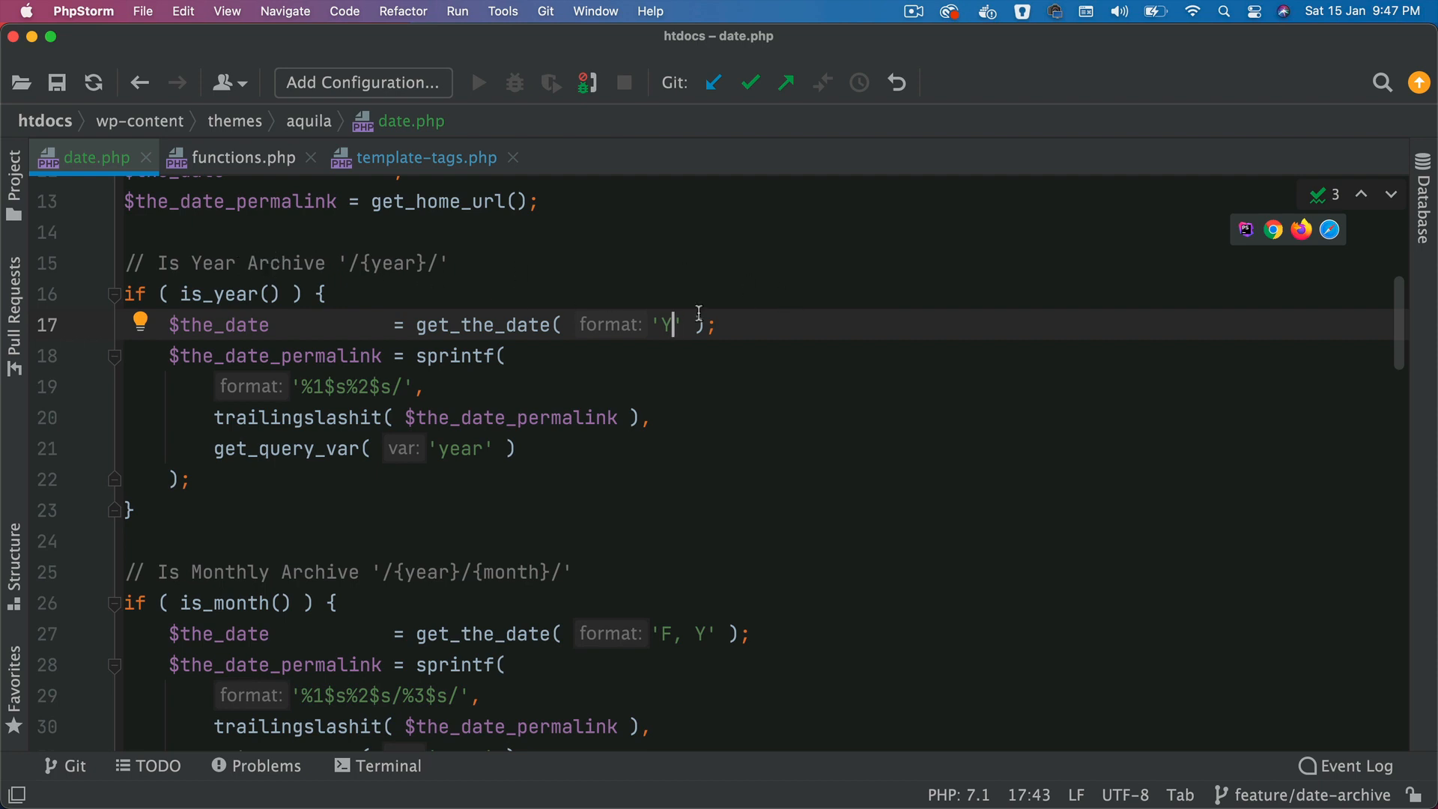
scroll(678, 345, down, 3)
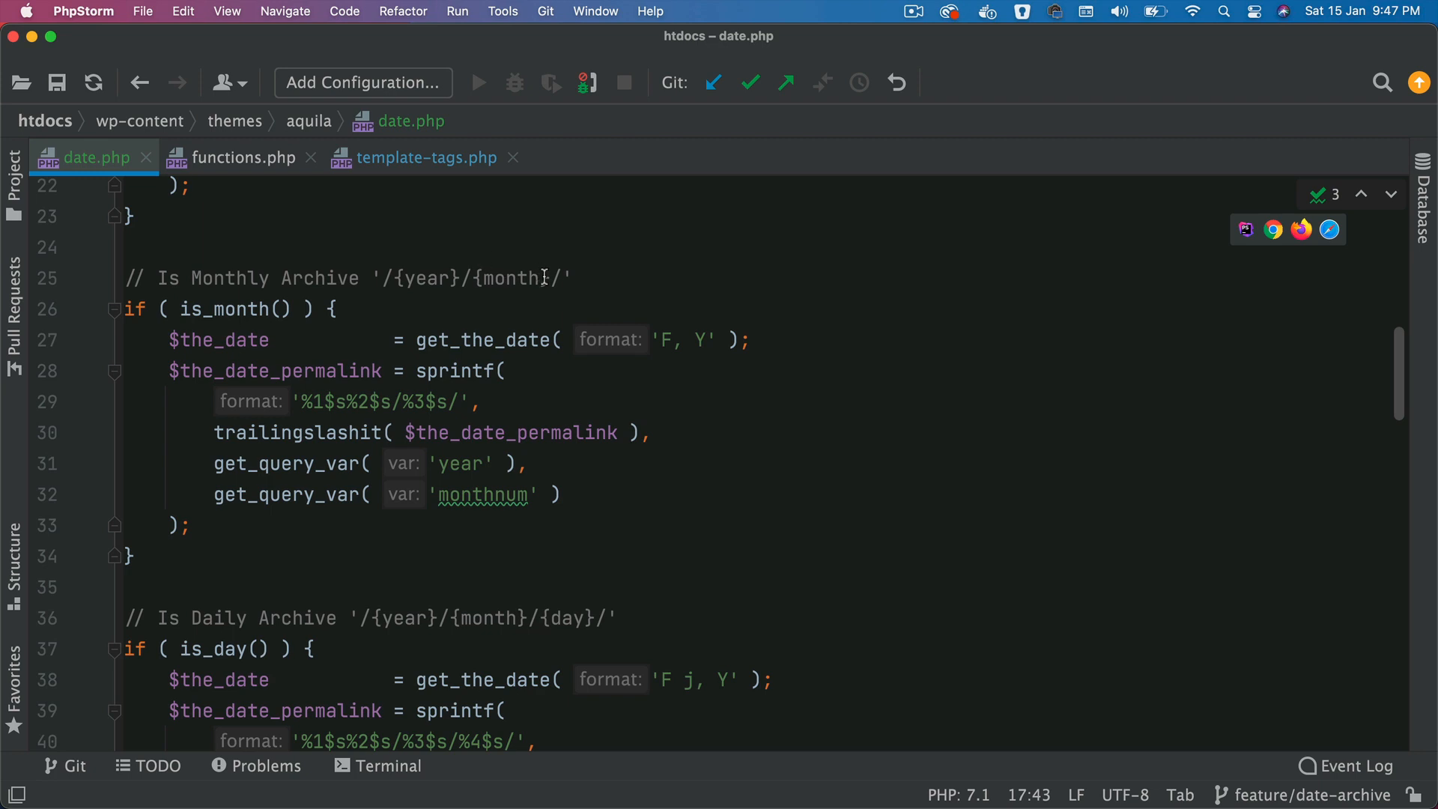
drag(544, 277, 405, 282)
scroll(405, 338, down, 3)
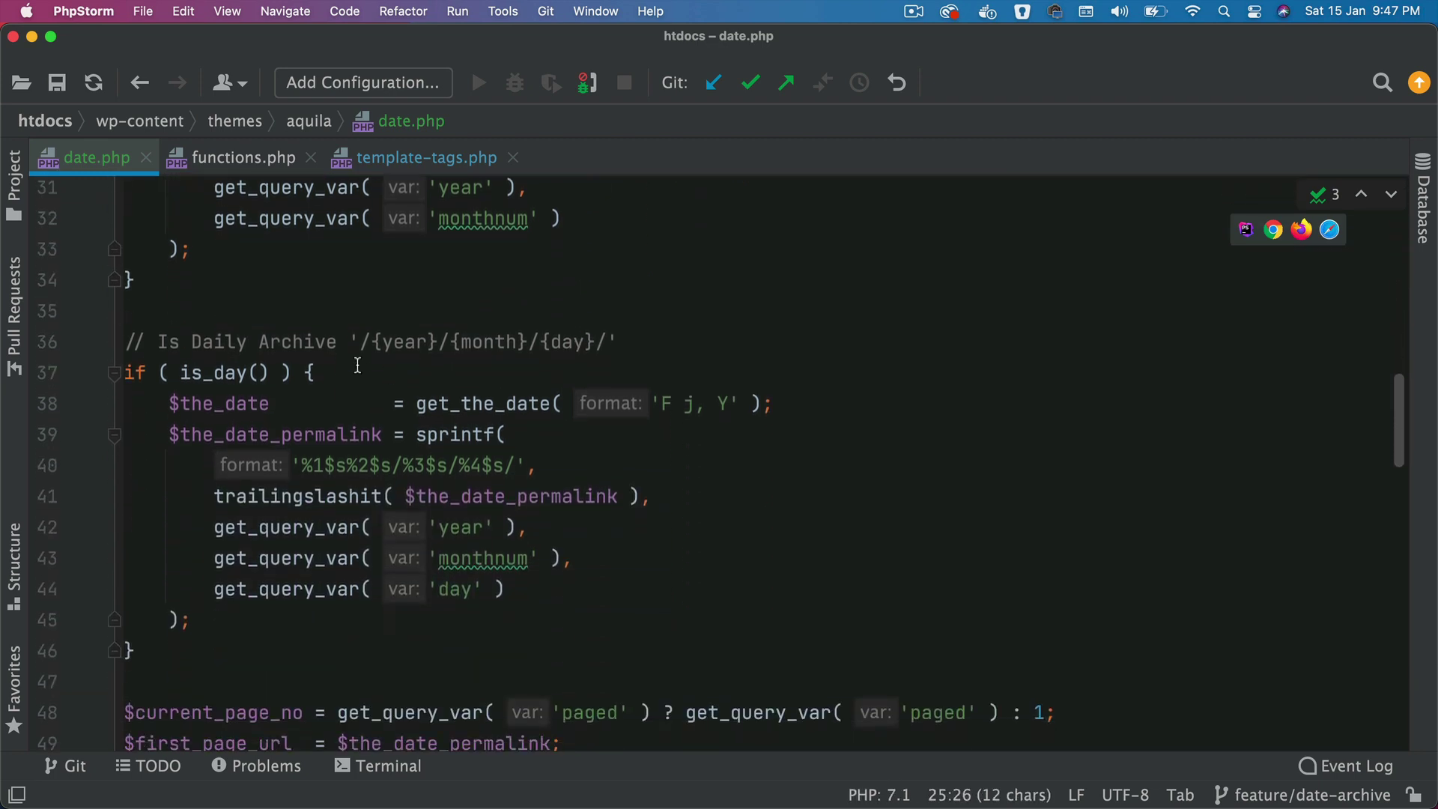
- Review the daily archive comment and its URL pattern
double_click(304, 340)
drag(623, 344, 352, 343)
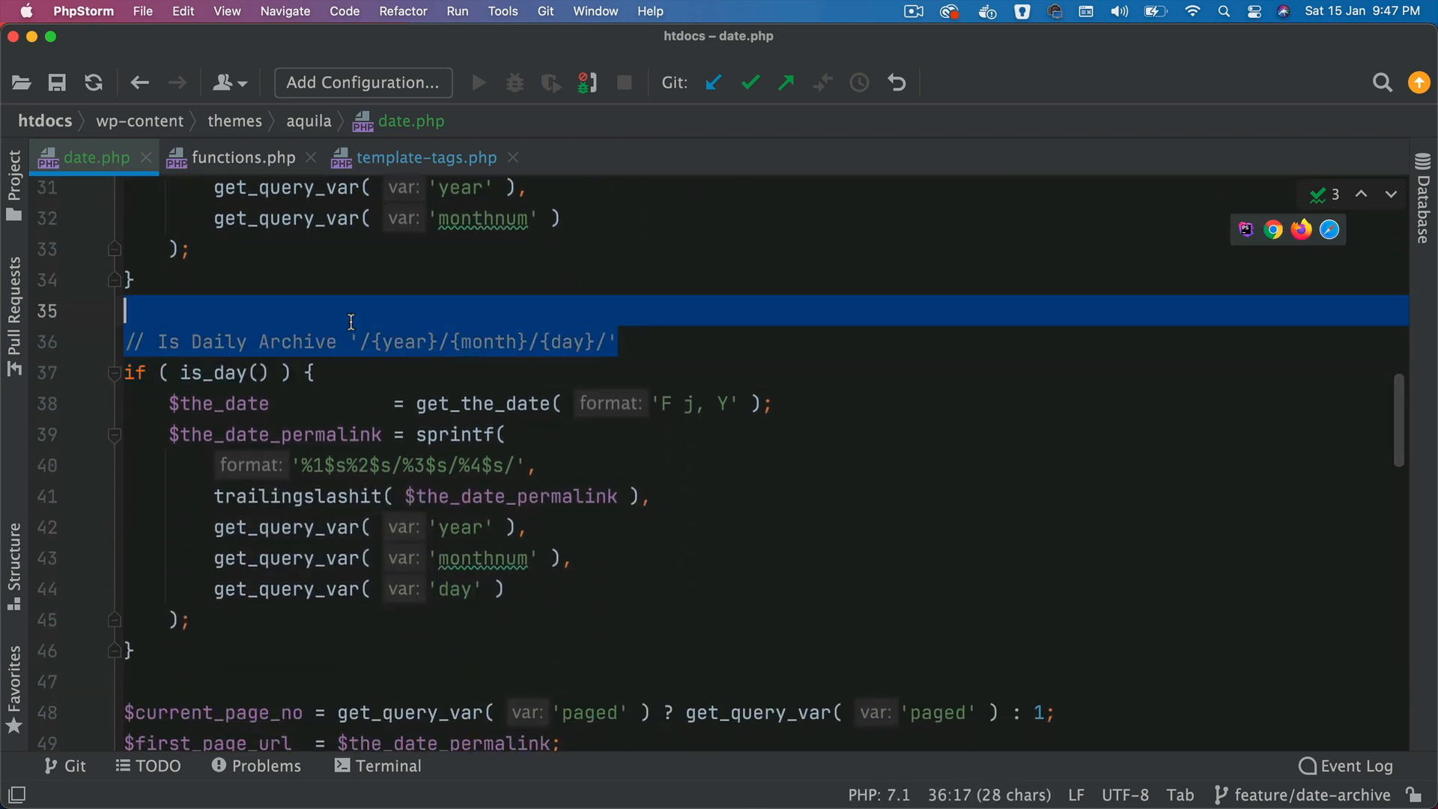
- Inspect the September 30, 2021 archive heading element with DevTools
key(super+Tab)
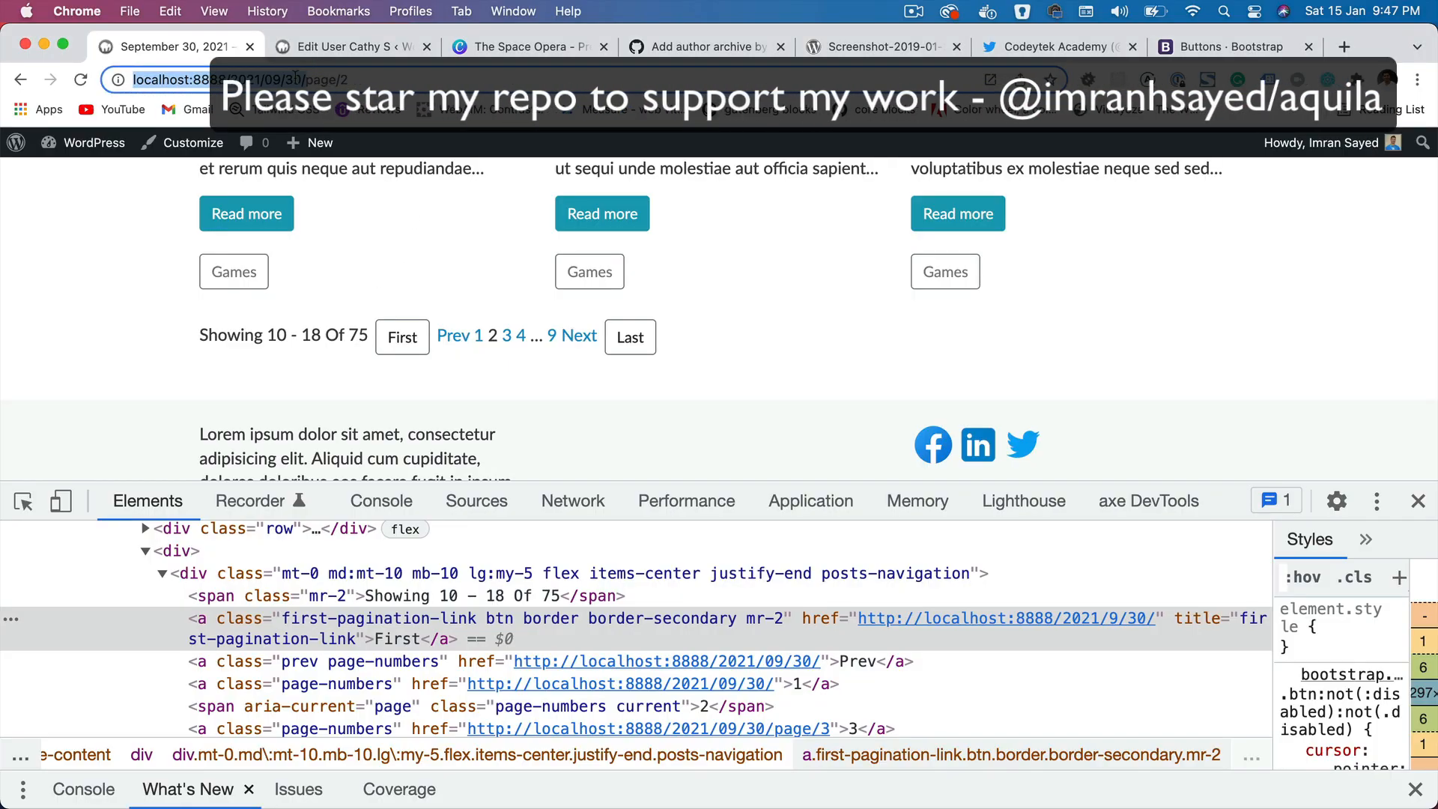
key(super+Tab)
key(super+Tab)
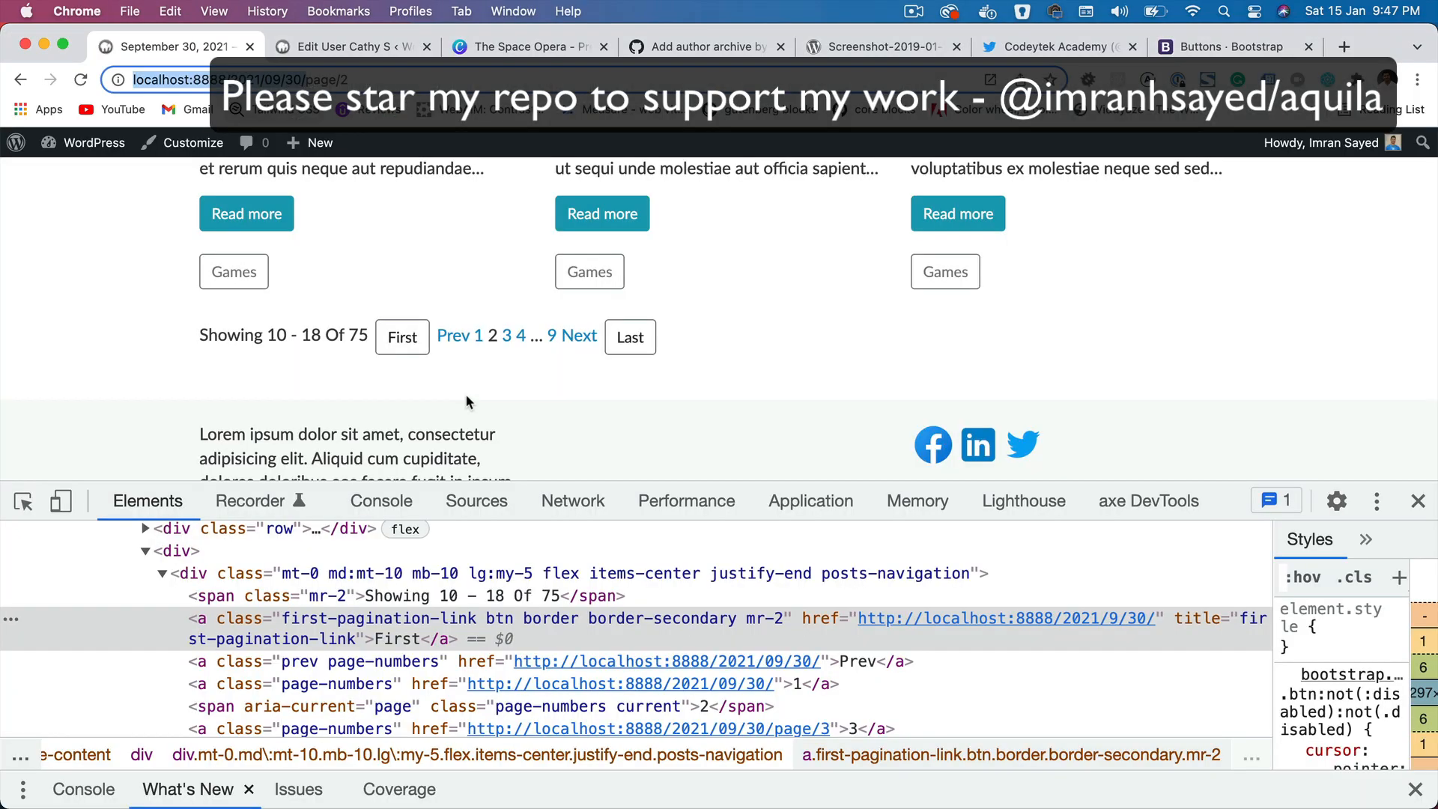
scroll(596, 311, up, 10)
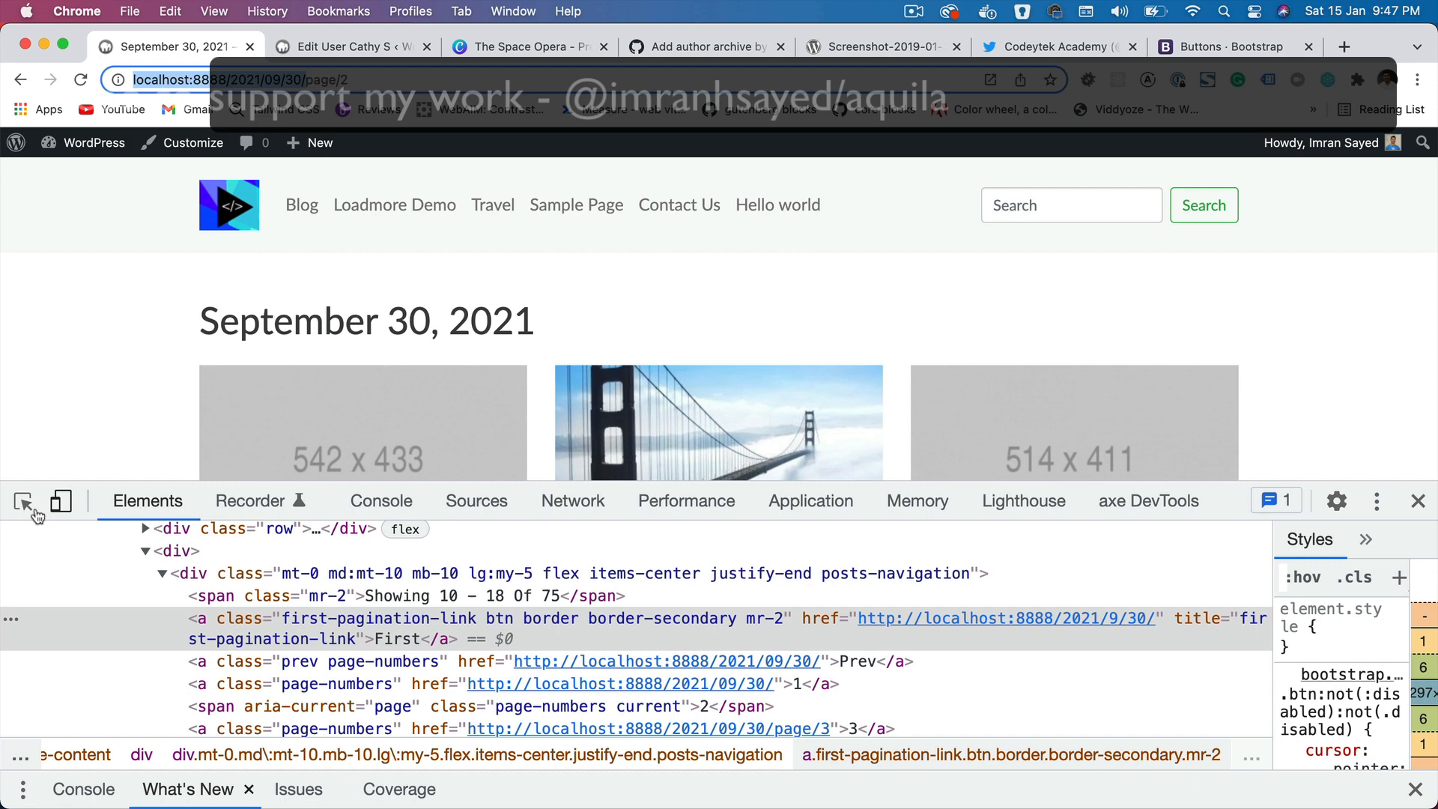
click(23, 502)
click(450, 335)
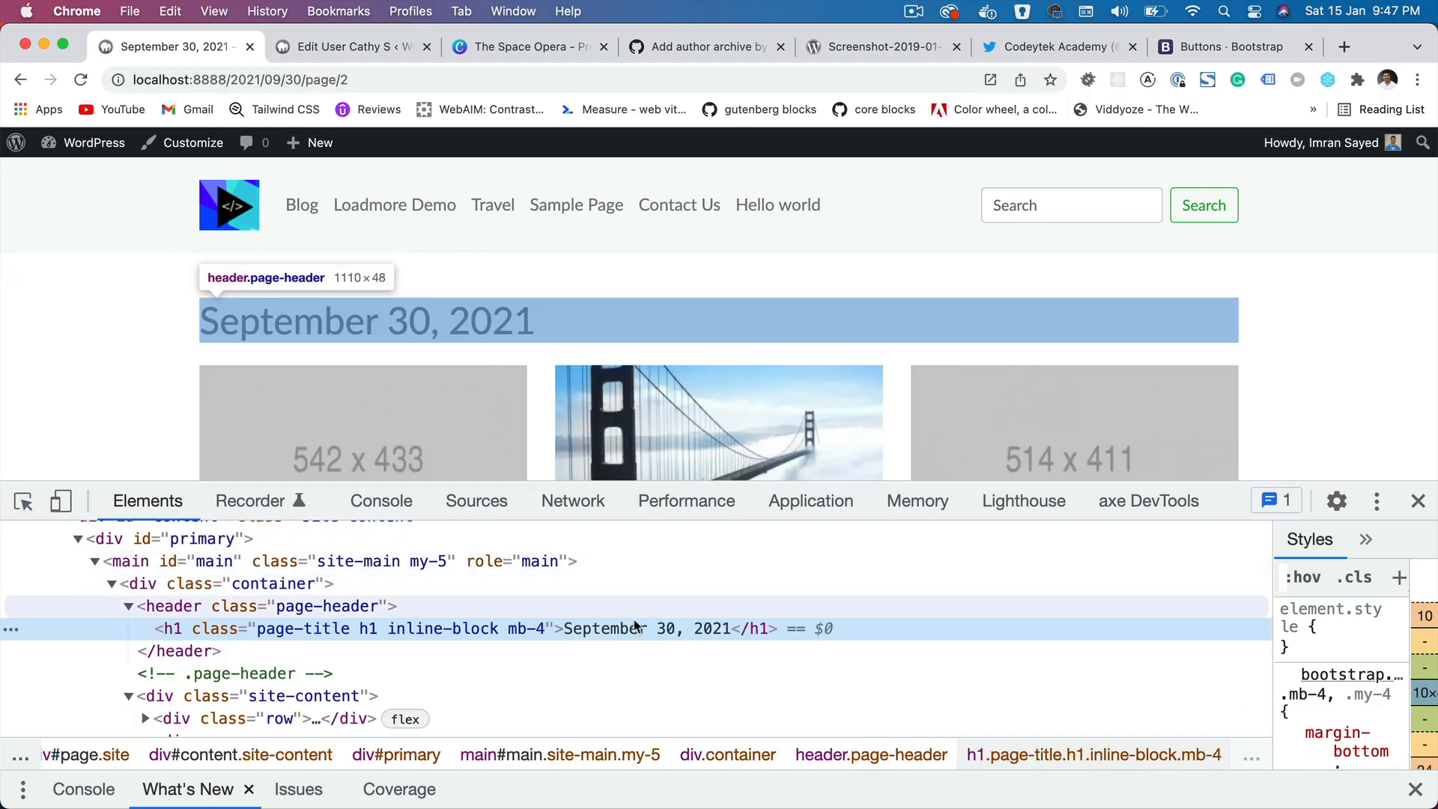
- Compare the inspected heading against the date.php code, ending in the browser
key(super+Tab)
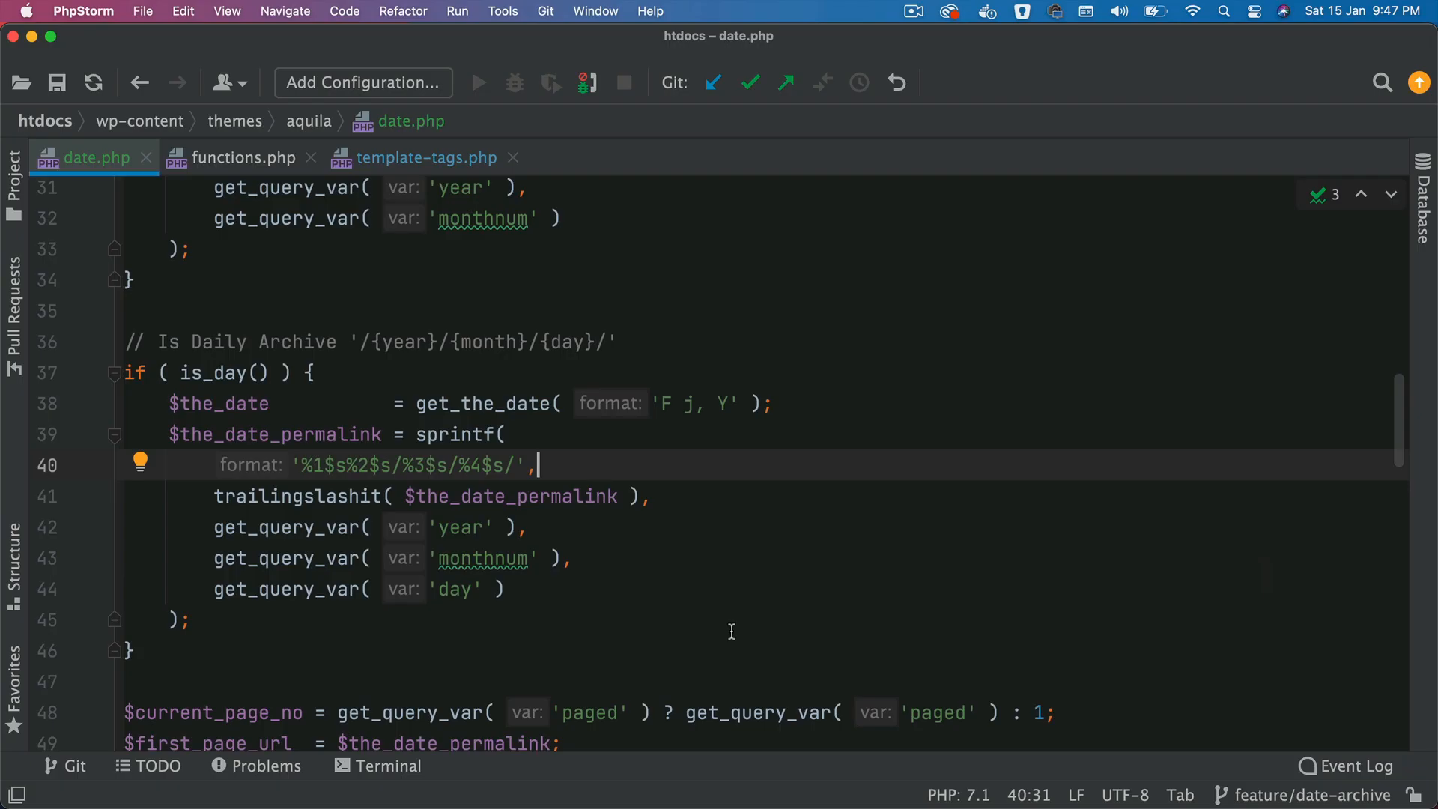
key(super+Tab)
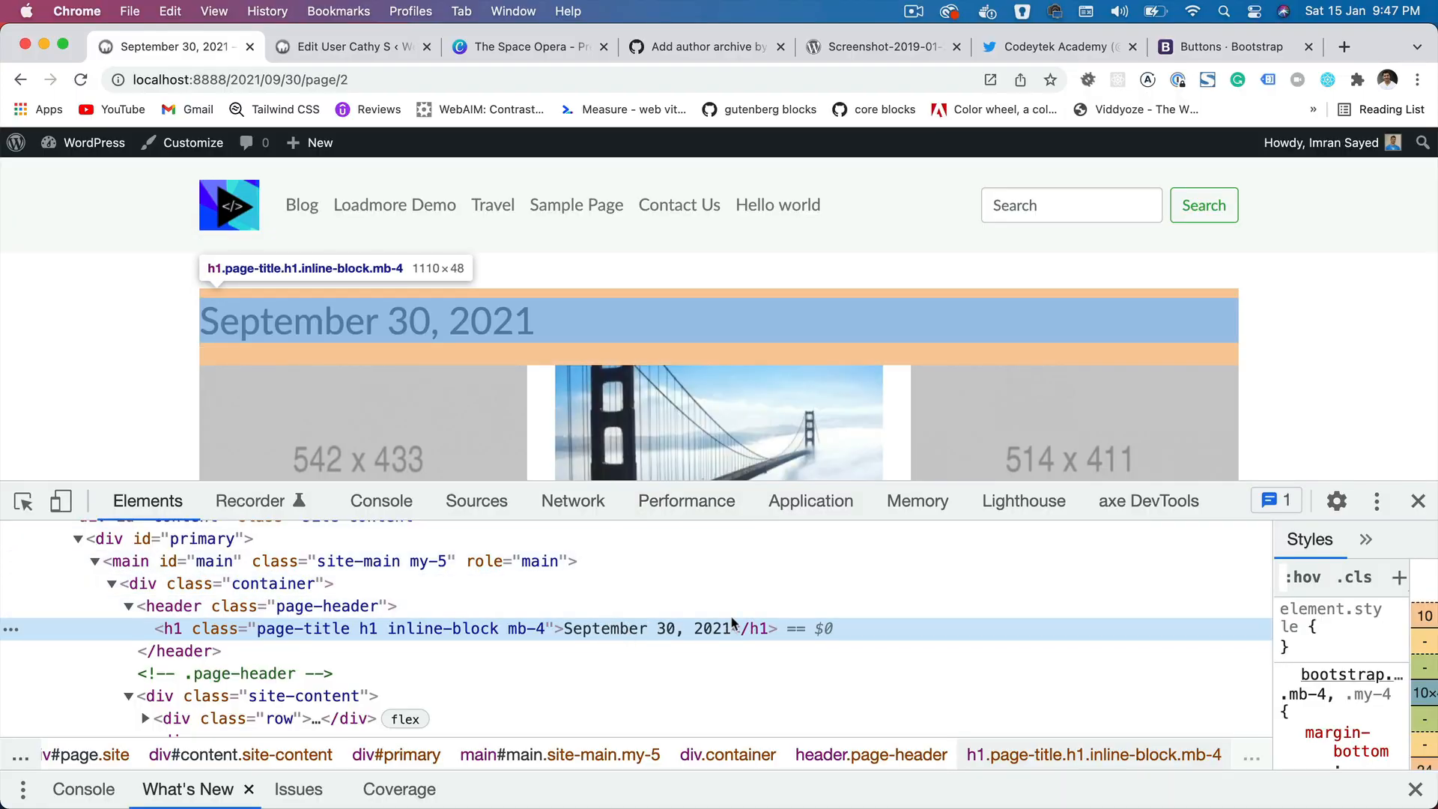
key(super+Tab)
key(super+Tab)
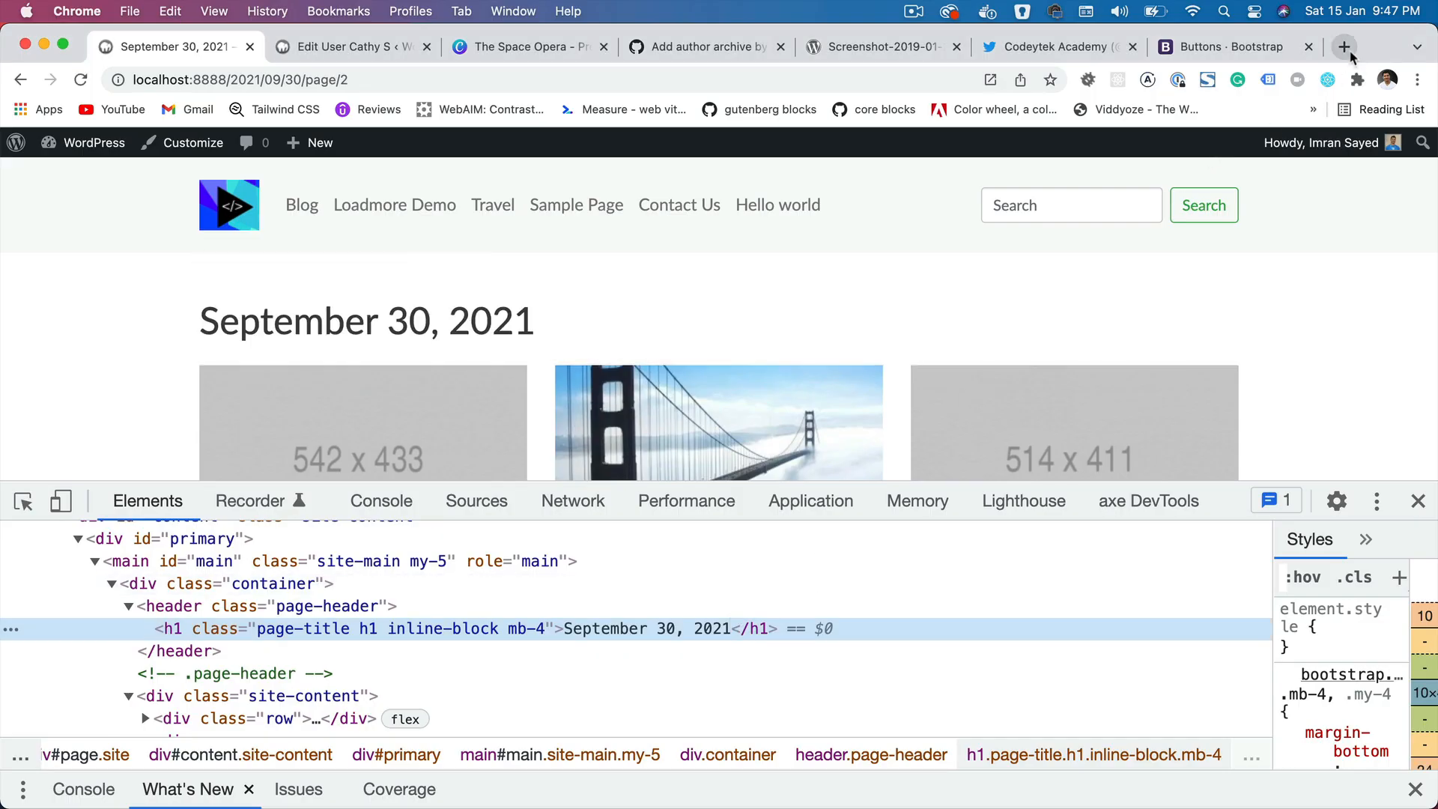
- Search for WordPress date formats and open the Formatting Date and Time article's character table
click(1344, 46)
text(wordpress date formats)
key(Return)
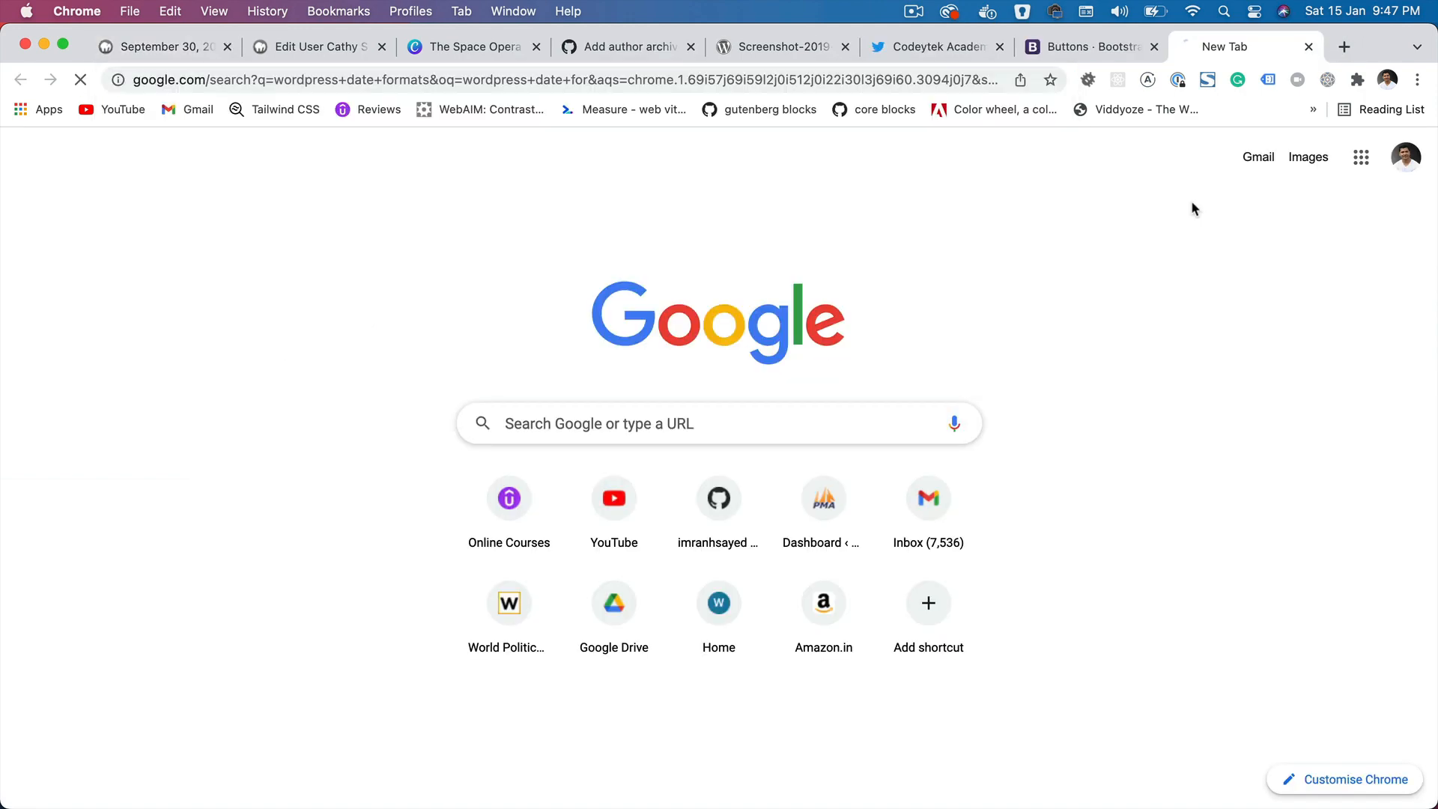
click(309, 337)
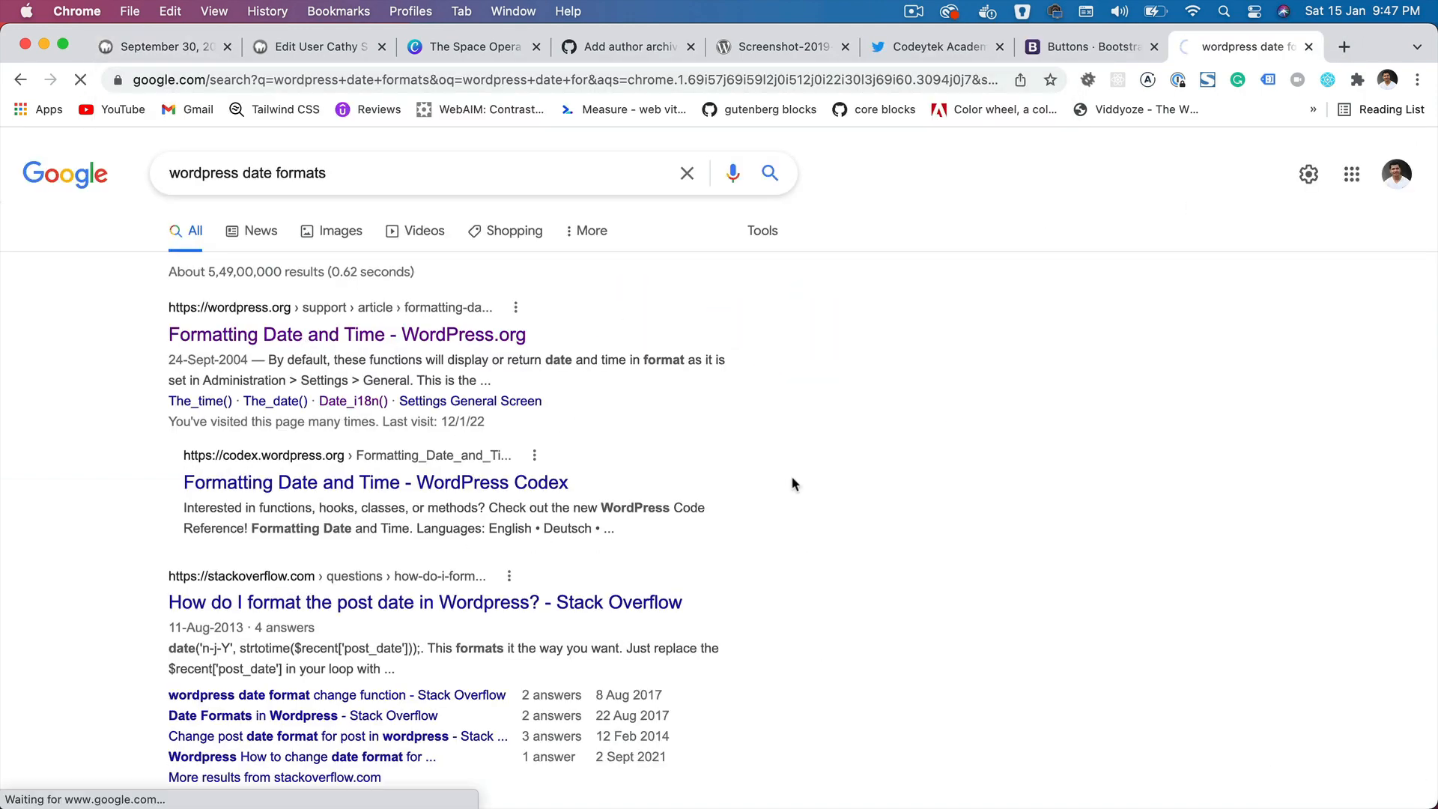
scroll(793, 485, down, 10)
scroll(793, 485, down, 10)
scroll(794, 484, down, 5)
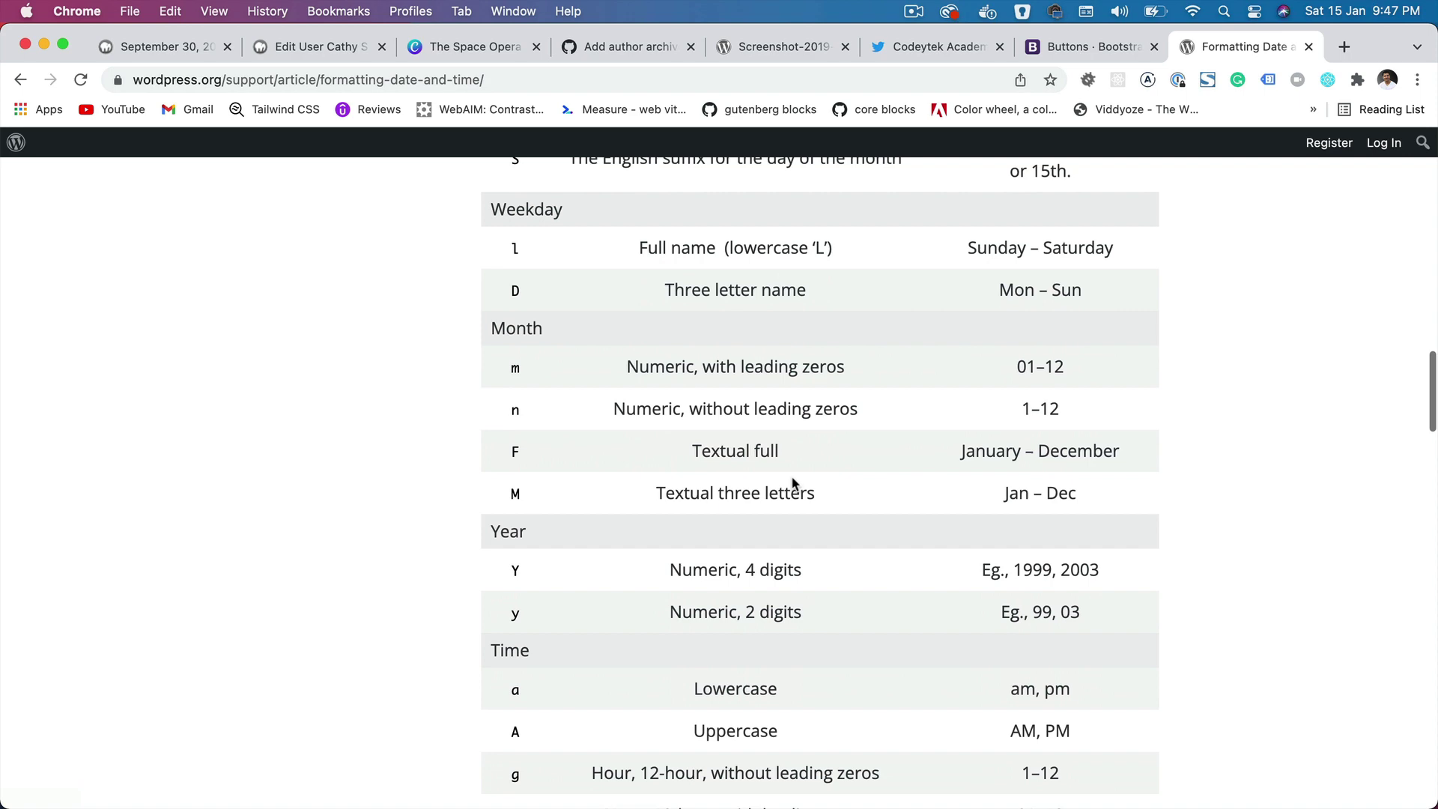
scroll(793, 484, up, 3)
key(super+equal)
key(super+equal)
key(super+equal)
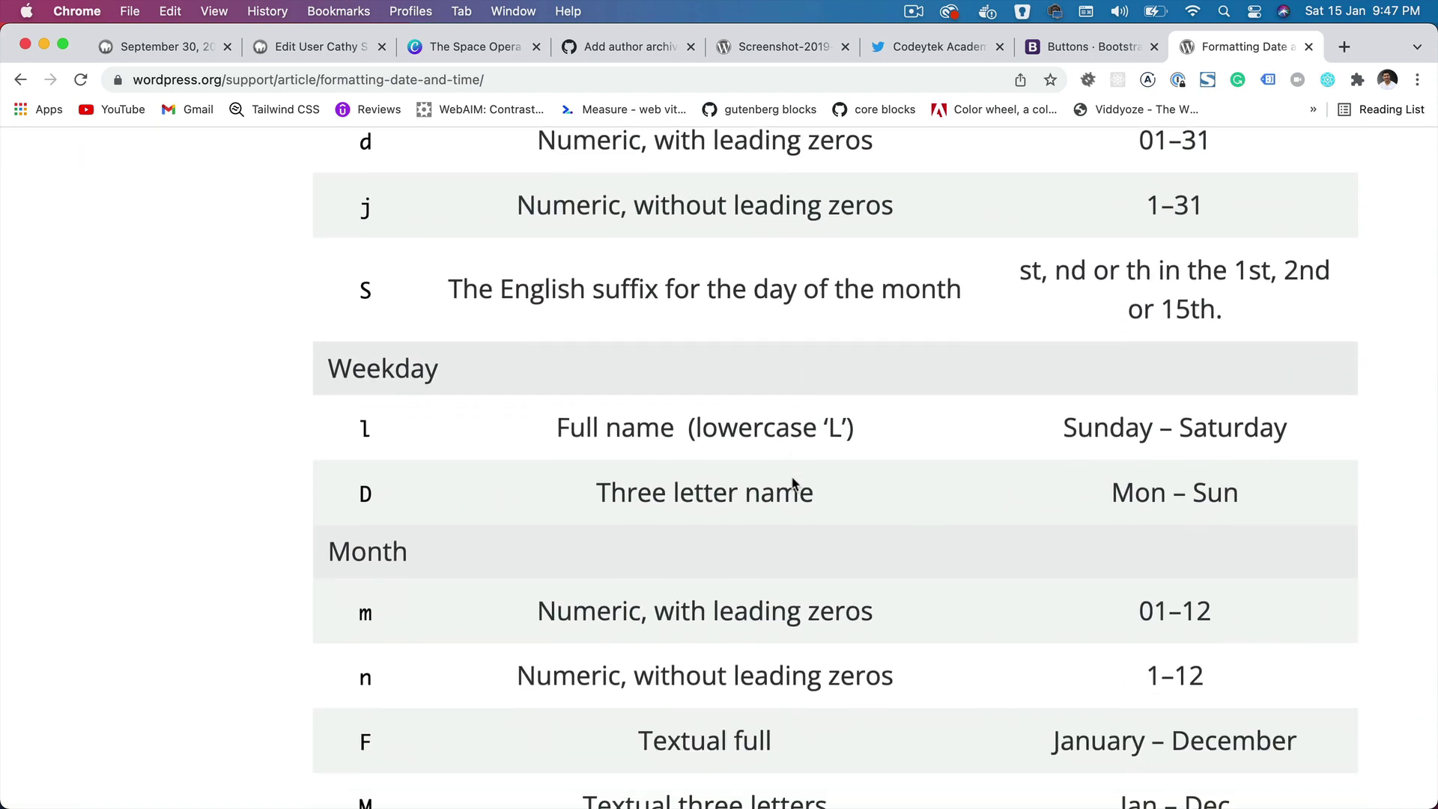
scroll(794, 484, down, 1)
- Check the daily 'F j, Y' format against the F month and j day-without-leading-zeros descriptions
key(super+Tab)
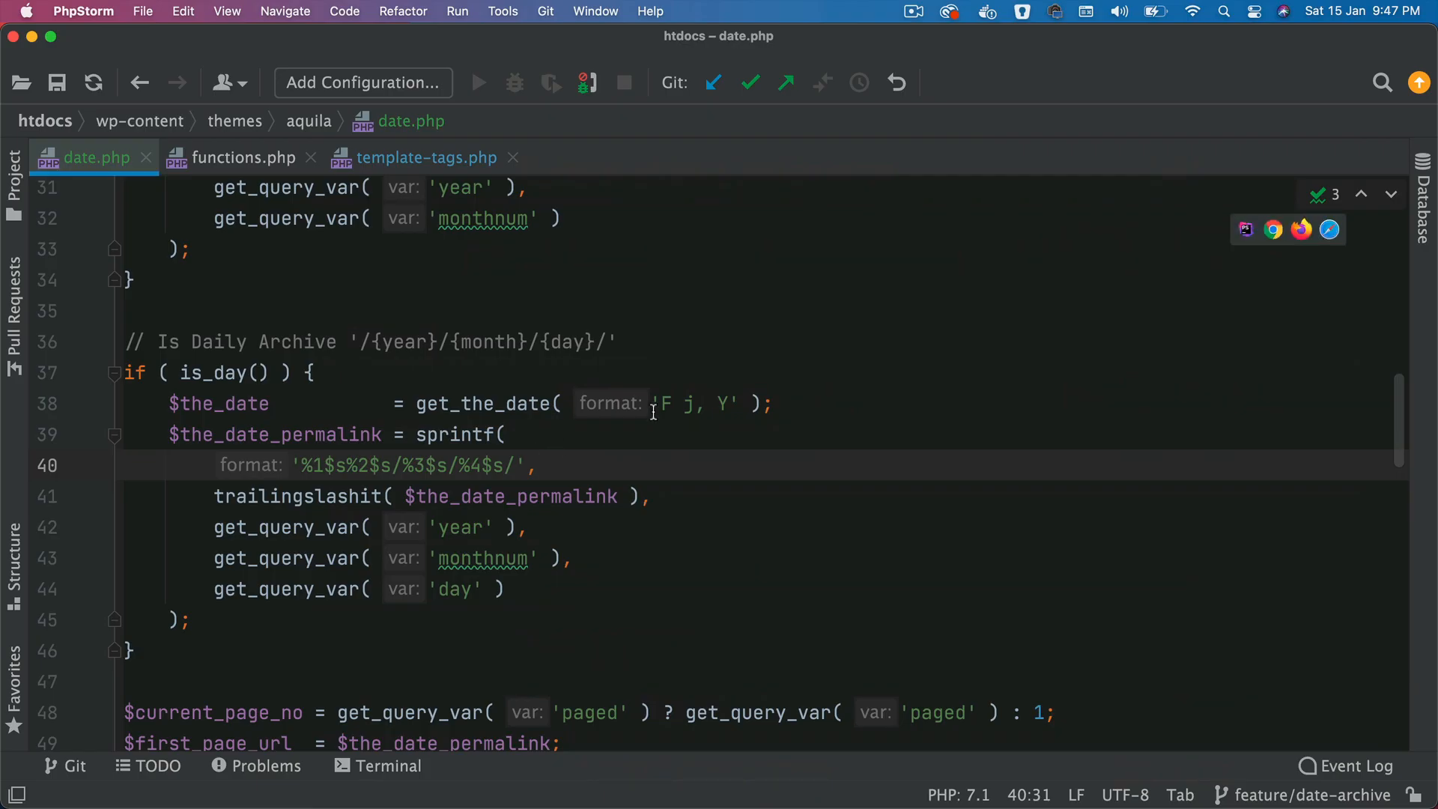
click(652, 412)
key(super+Tab)
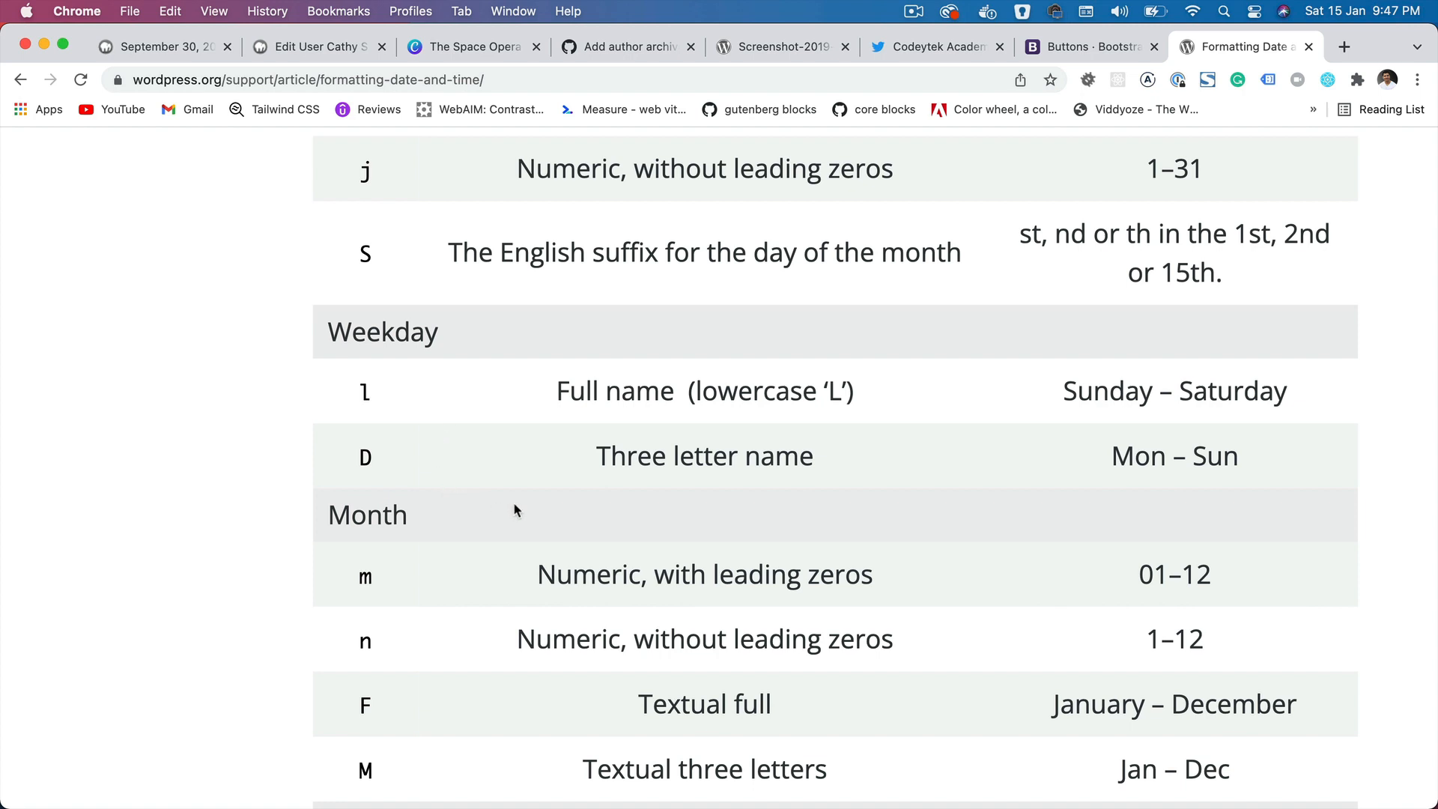
scroll(515, 510, down, 2)
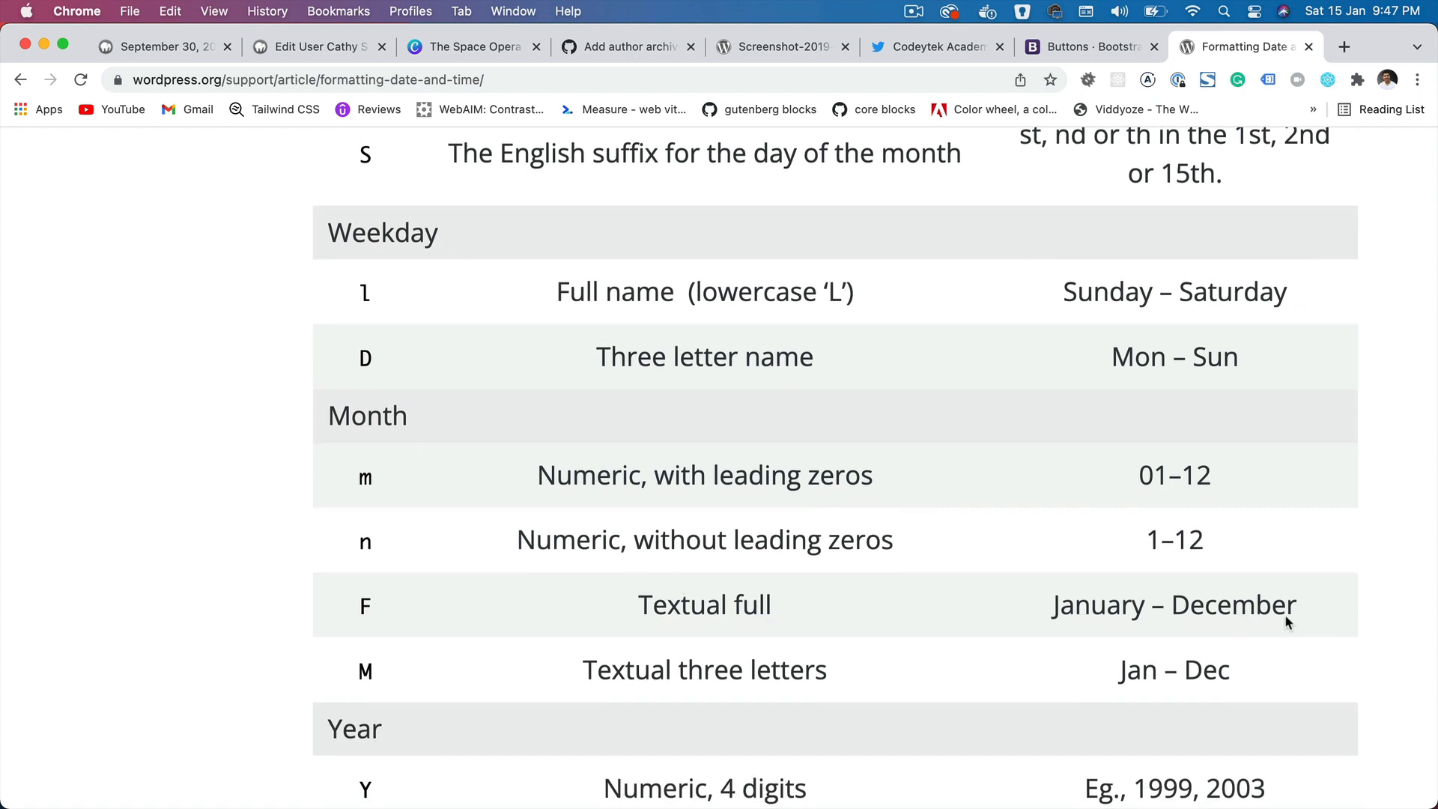
drag(1296, 608, 1058, 604)
key(super+Tab)
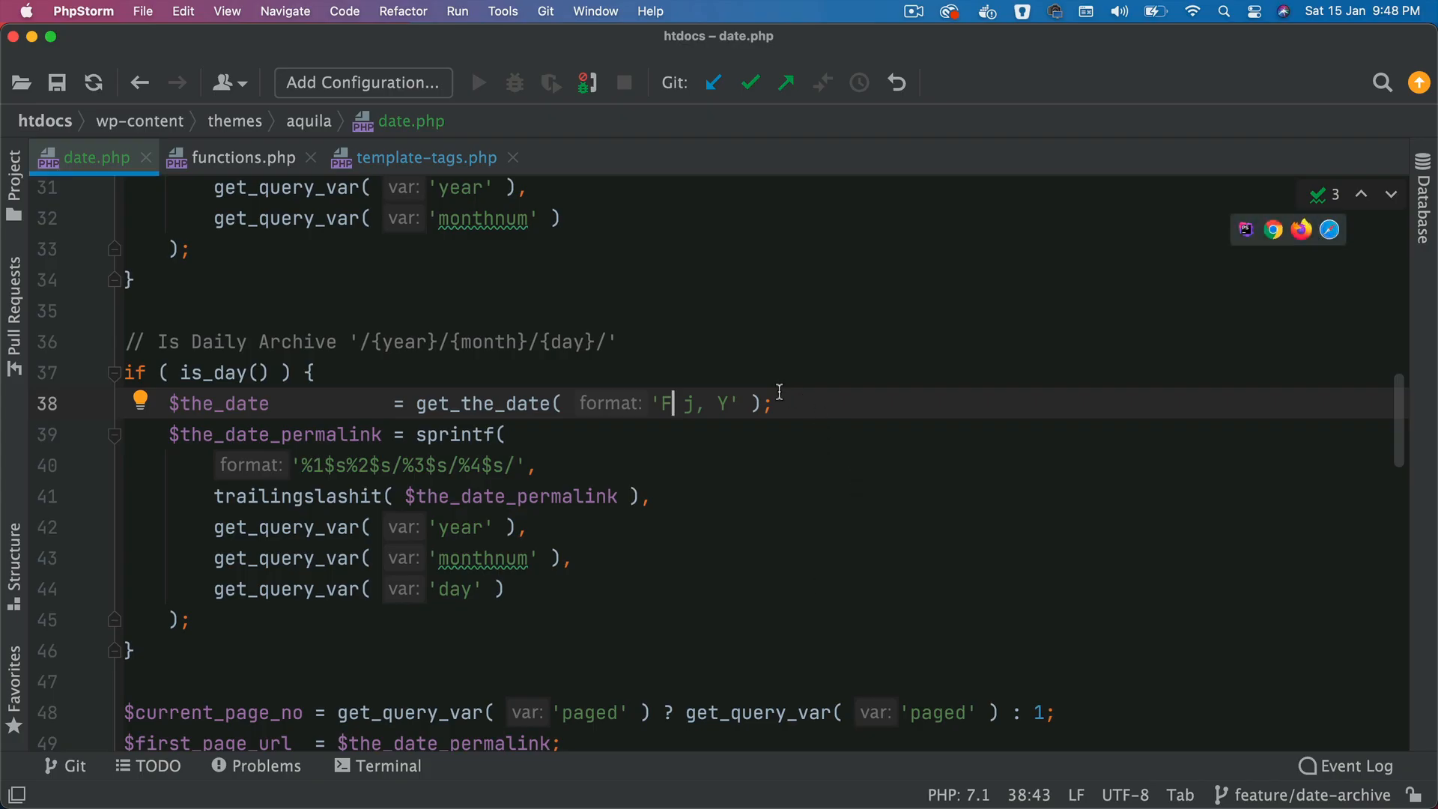
key(super+Tab)
scroll(381, 376, down, 2)
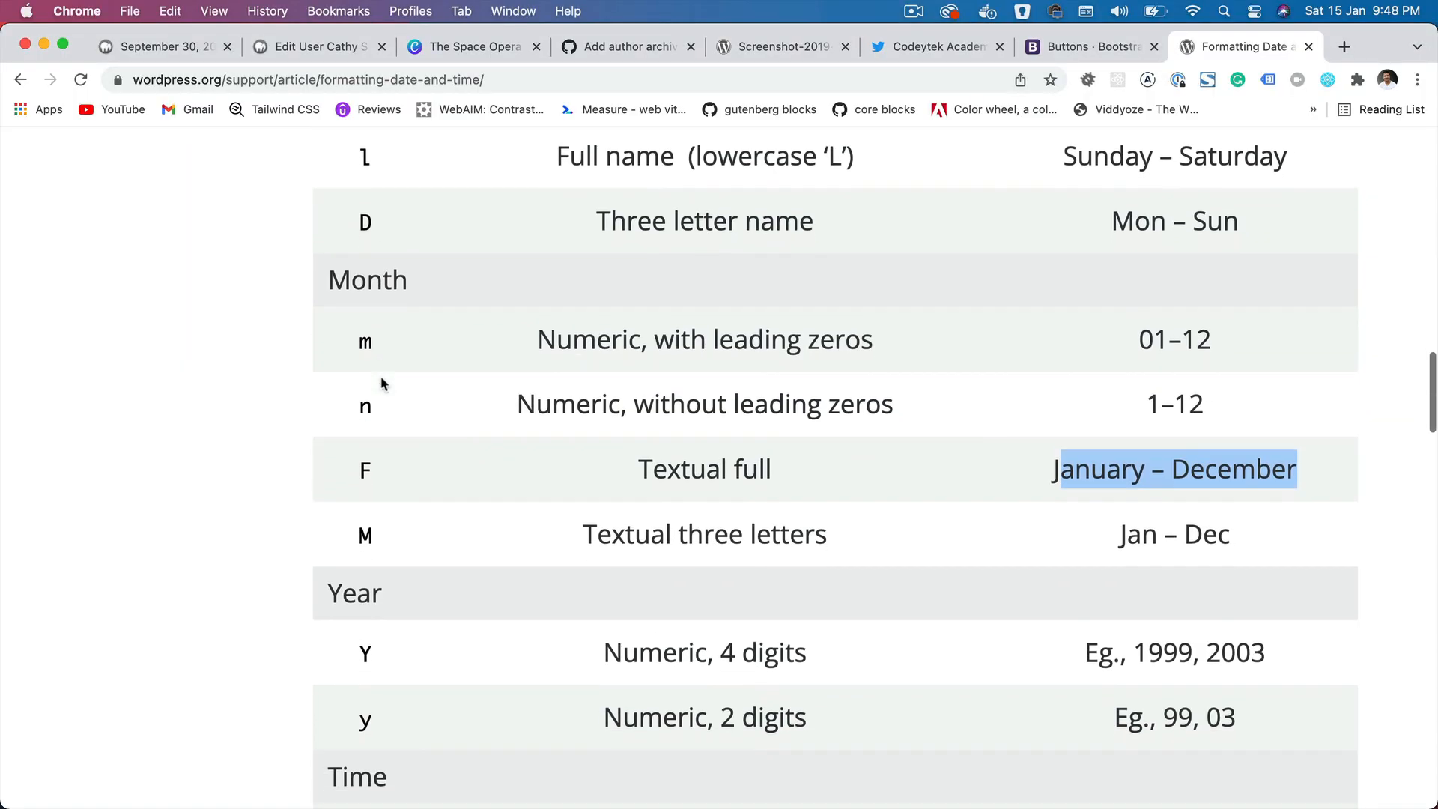
scroll(382, 377, up, 5)
drag(685, 239, 517, 242)
key(super+Tab)
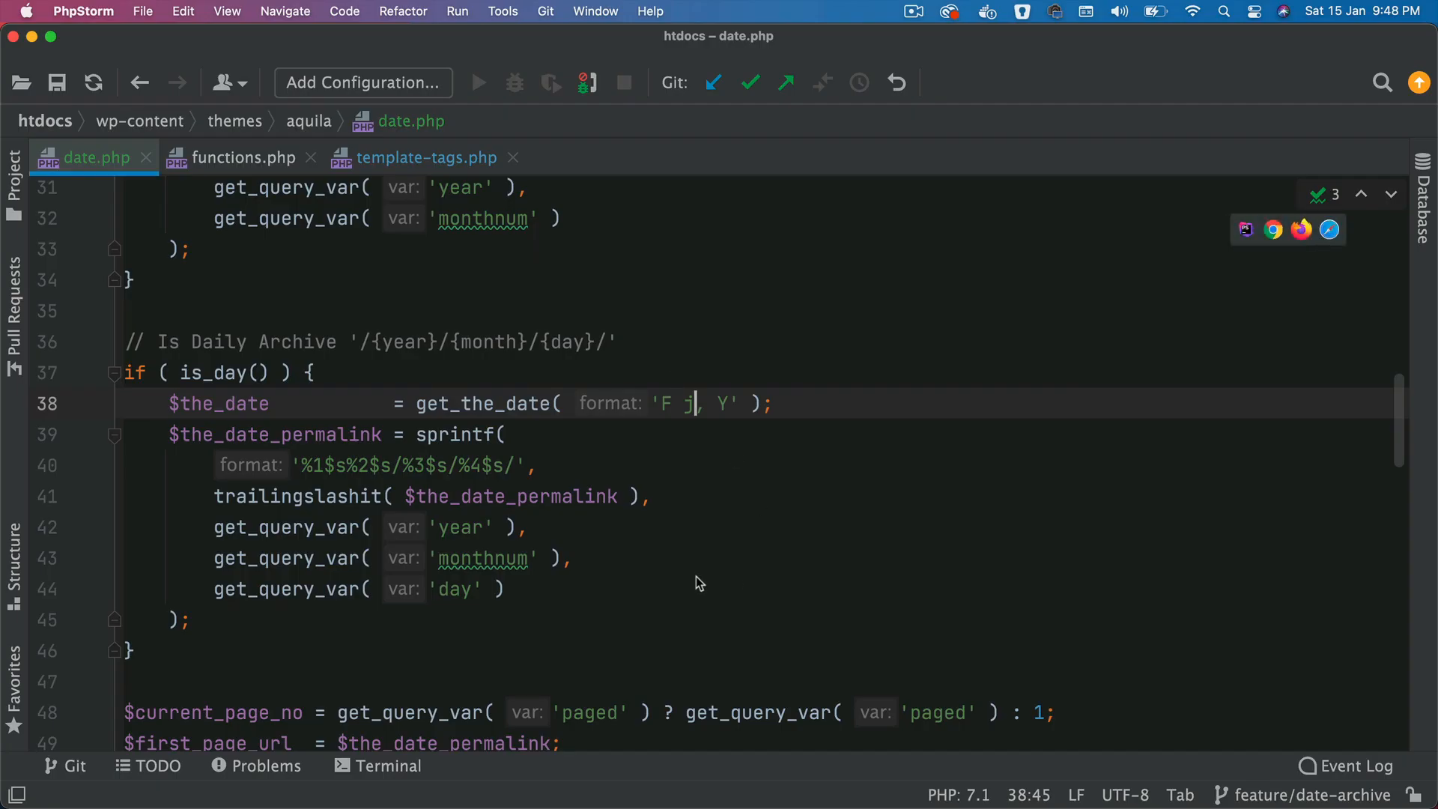
key(super+Tab)
scroll(899, 472, down, 3)
drag(807, 442, 584, 442)
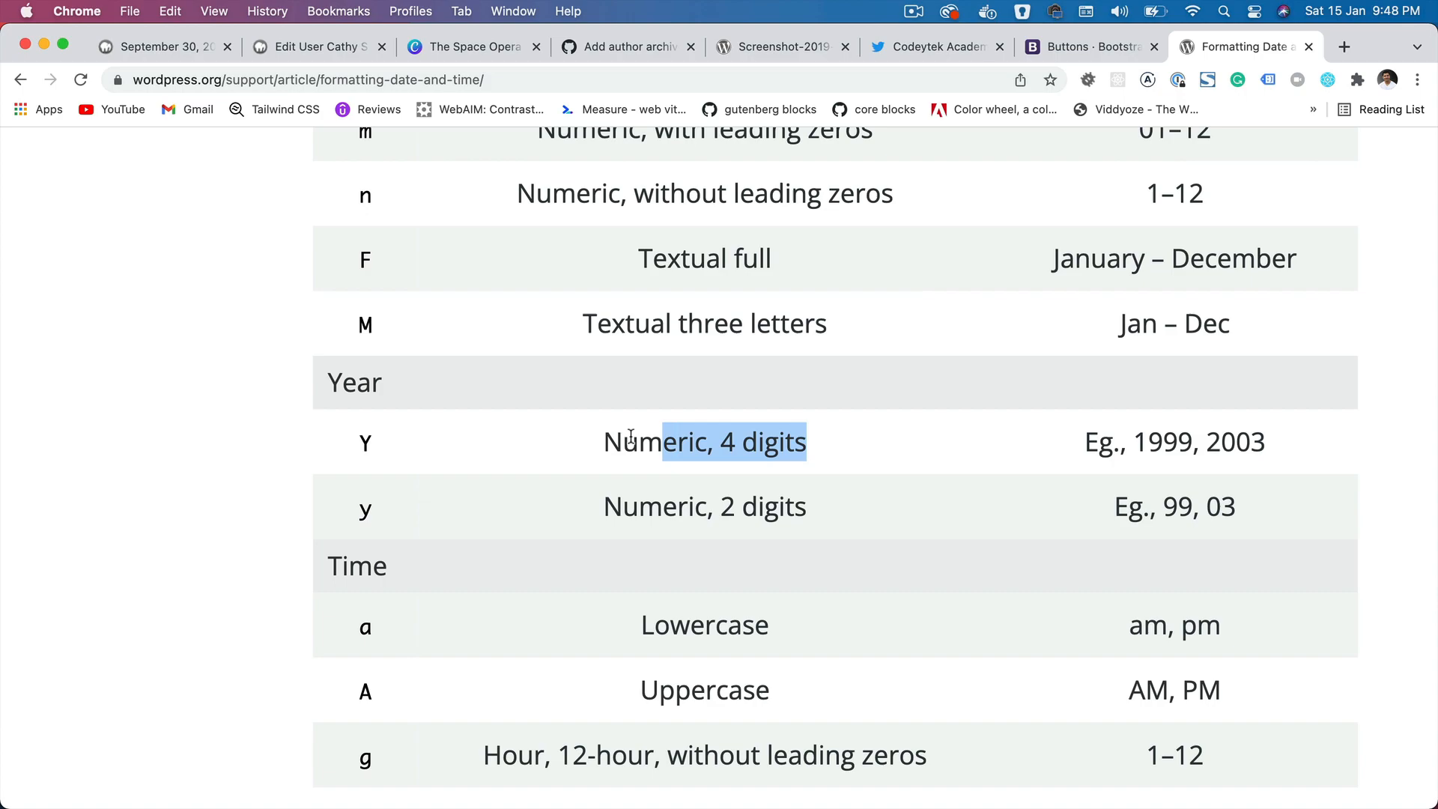
- Save date.php and return to the local archive page tab
key(super+Tab)
text(j,)
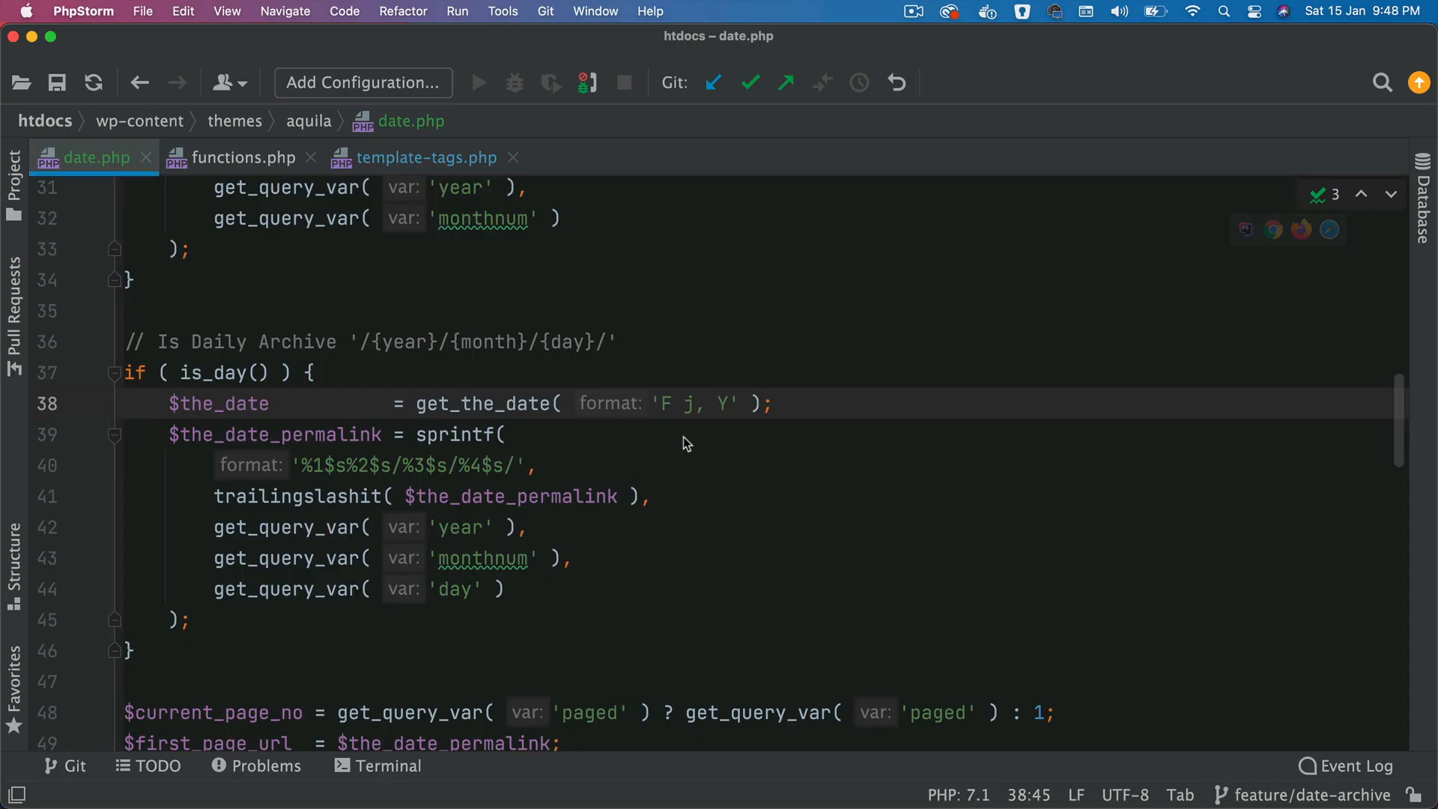
key(super+s)
key(super+Tab)
key(super+Tab)
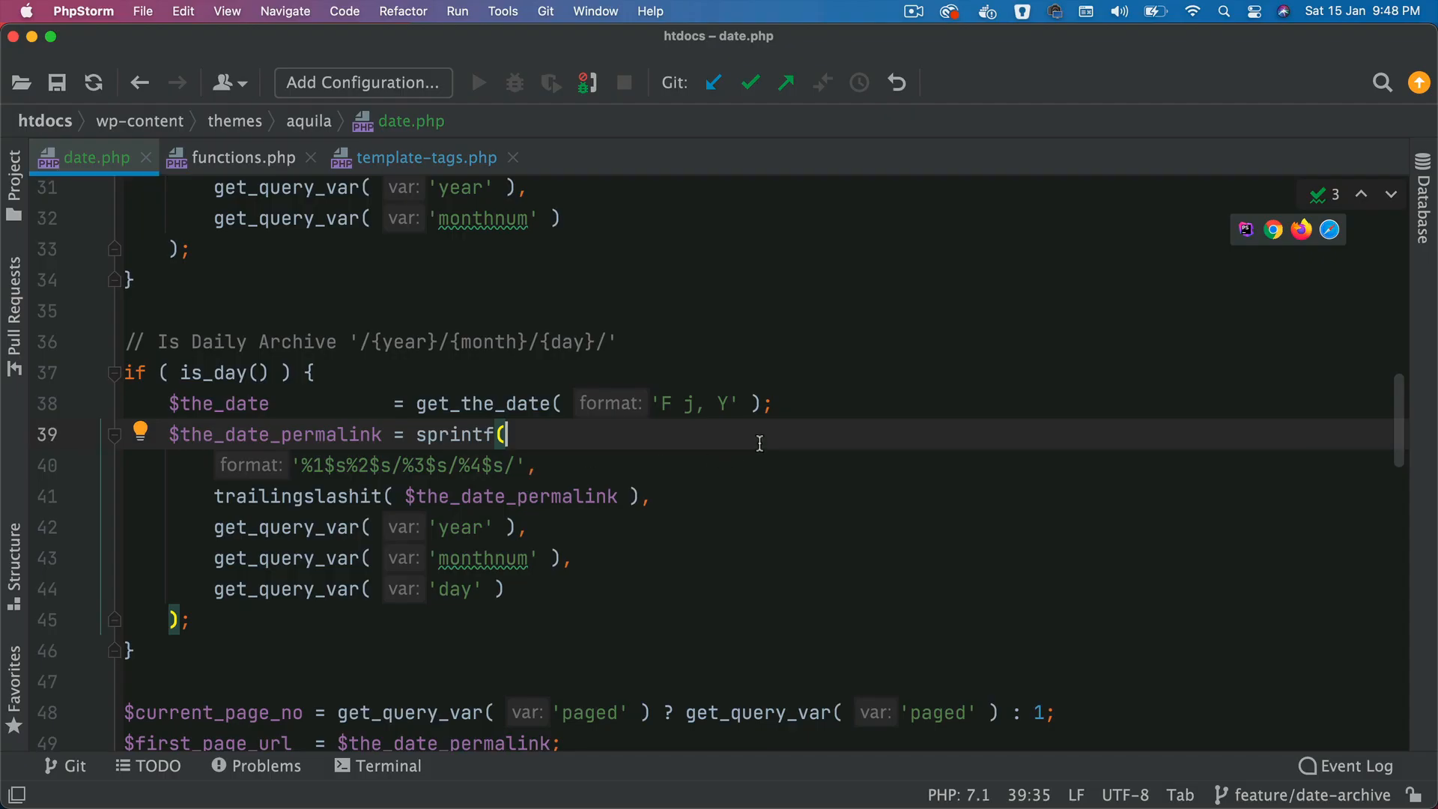
key(super+Tab)
- Confirm the archive heading reads September 30, 2021 and $the_date feeds it
click(158, 46)
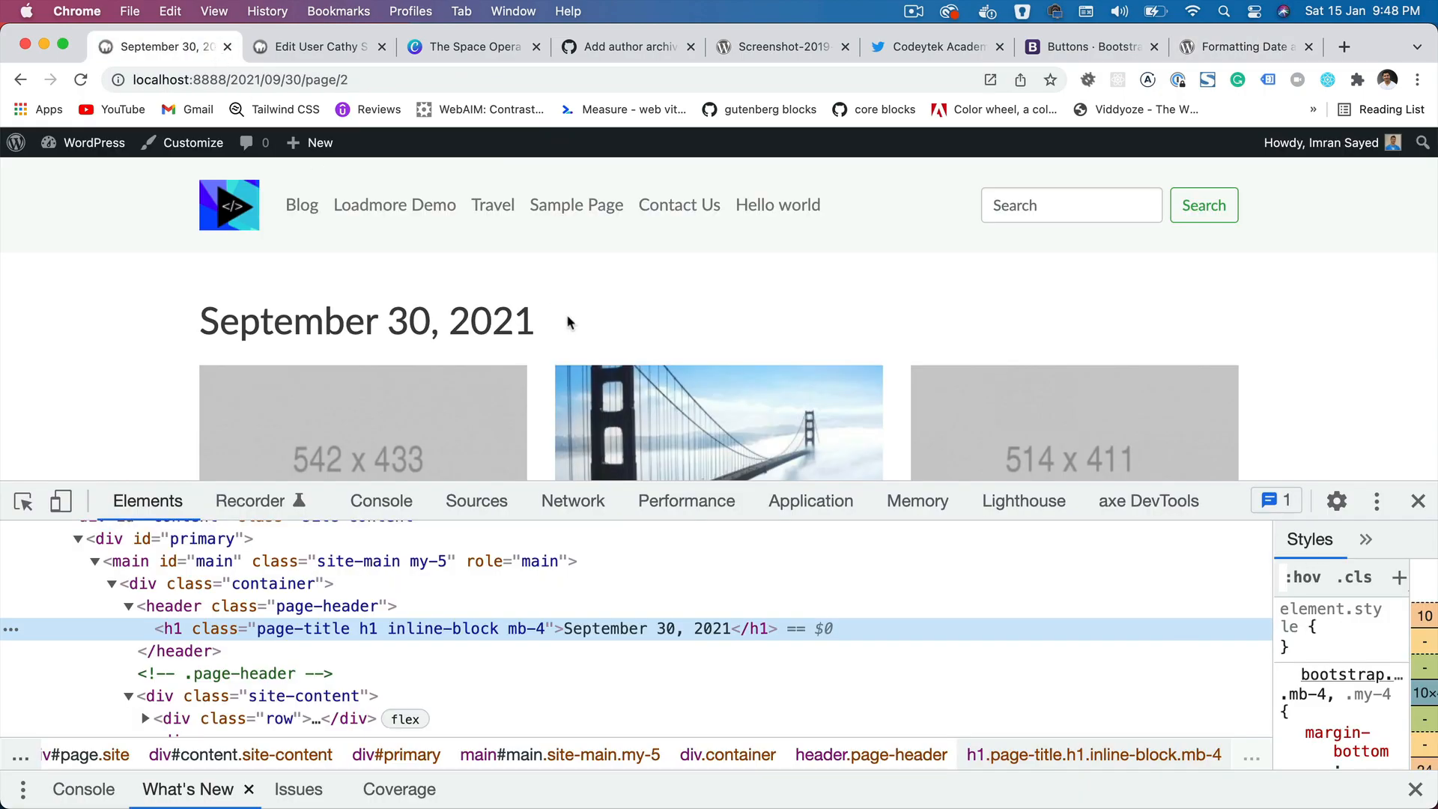
drag(569, 322, 199, 284)
key(super+Tab)
scroll(624, 546, down, 10)
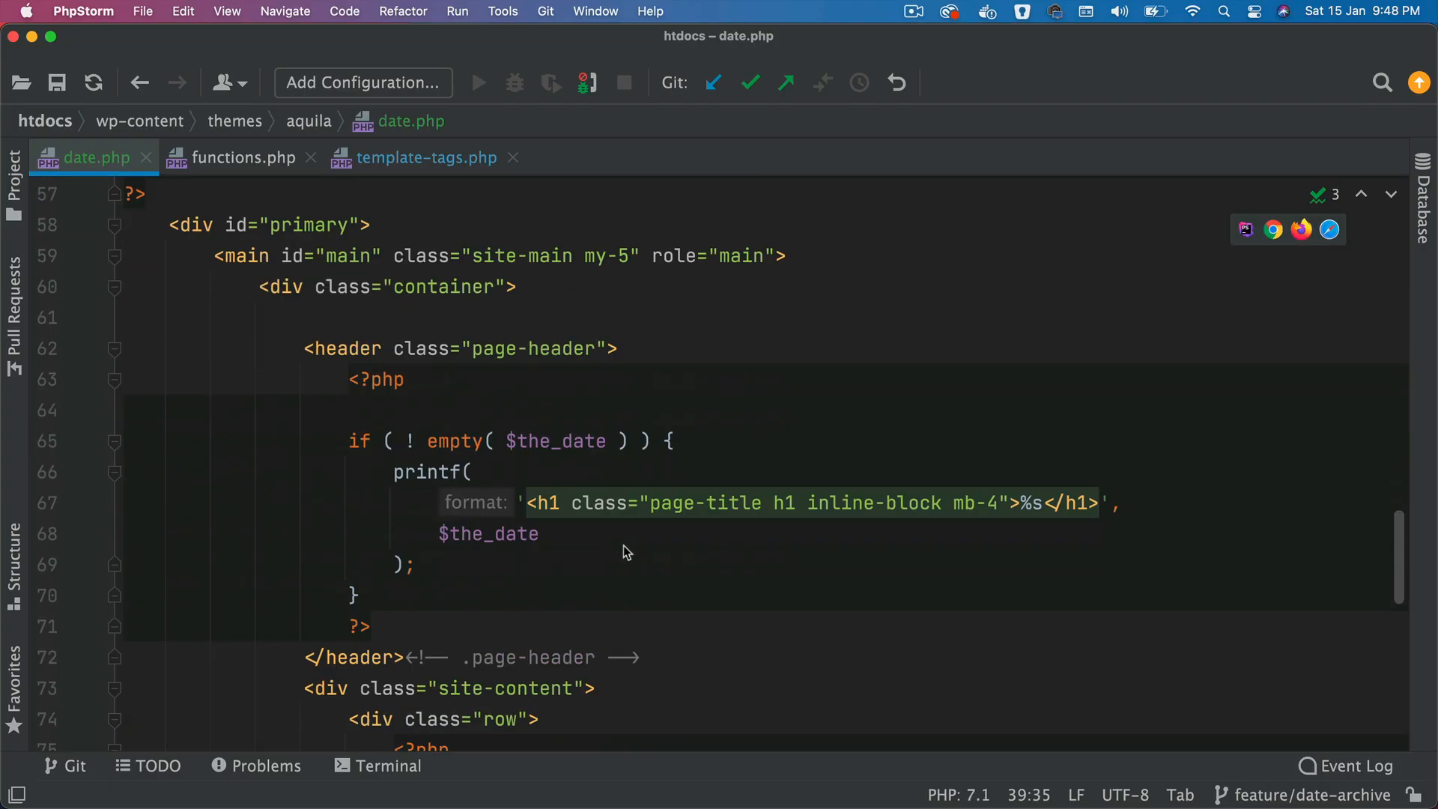
scroll(623, 545, down, 1)
double_click(514, 496)
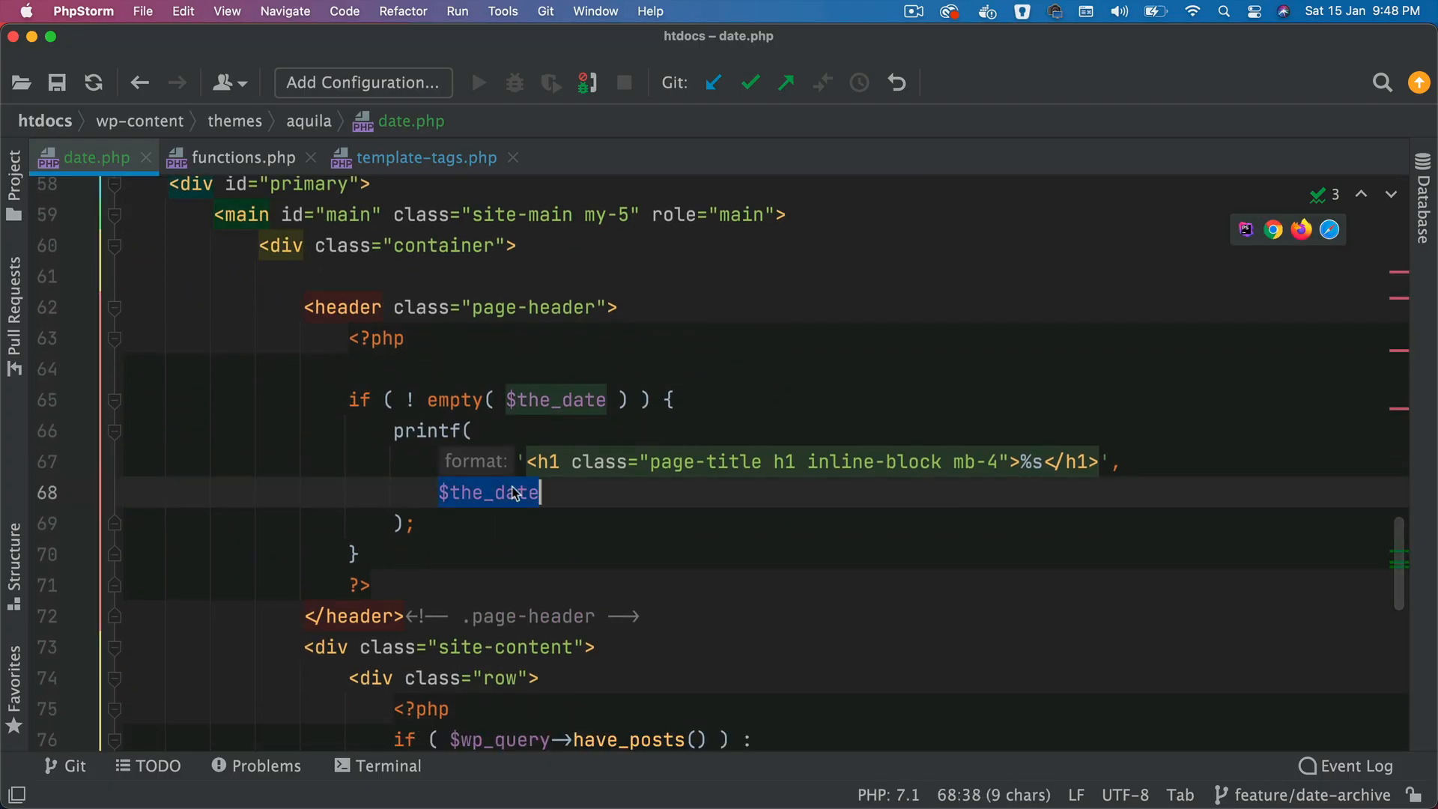
scroll(515, 496, down, 10)
scroll(515, 495, down, 1)
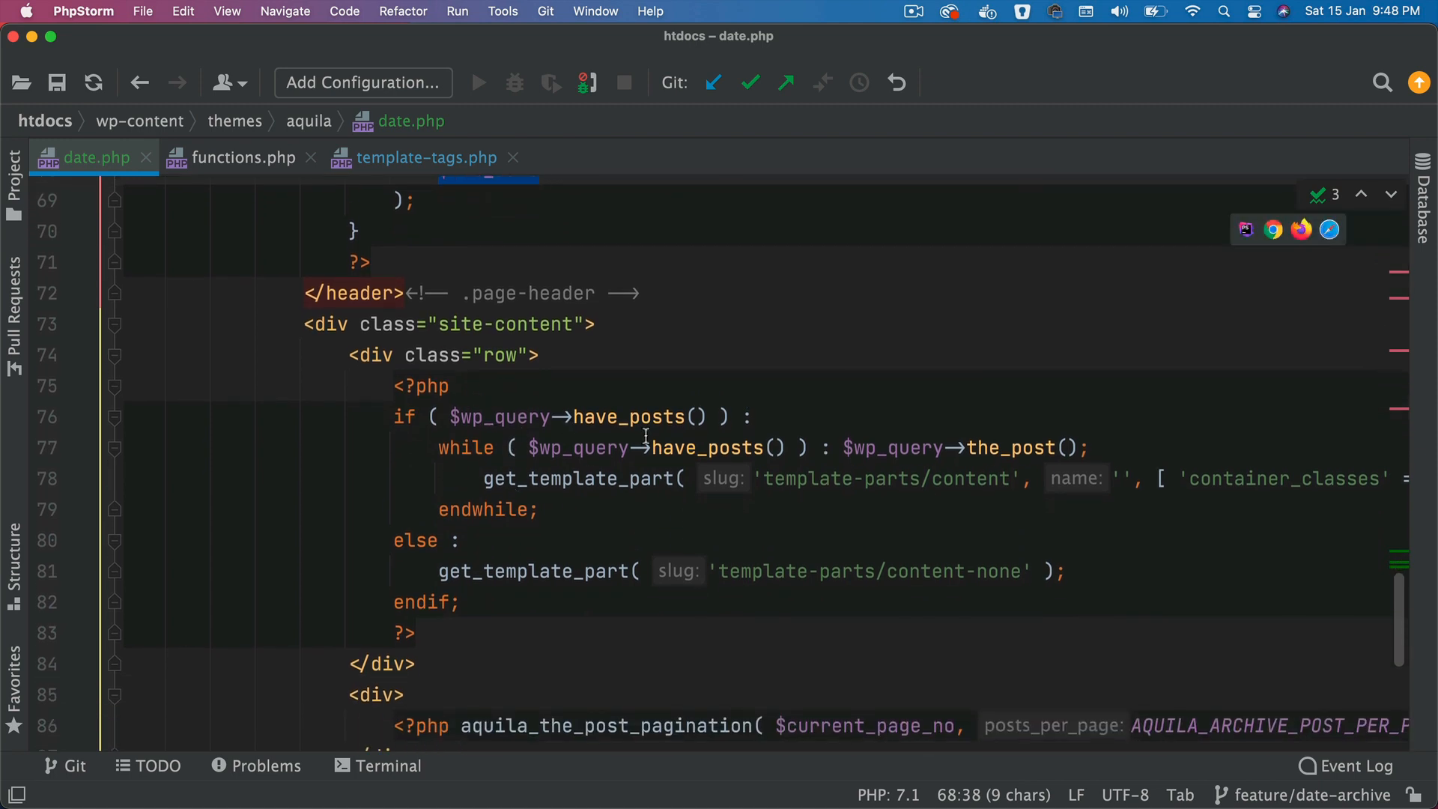
- Remove $wp_query-> so the if check on line 76 calls have_posts() directly
double_click(678, 418)
double_click(511, 416)
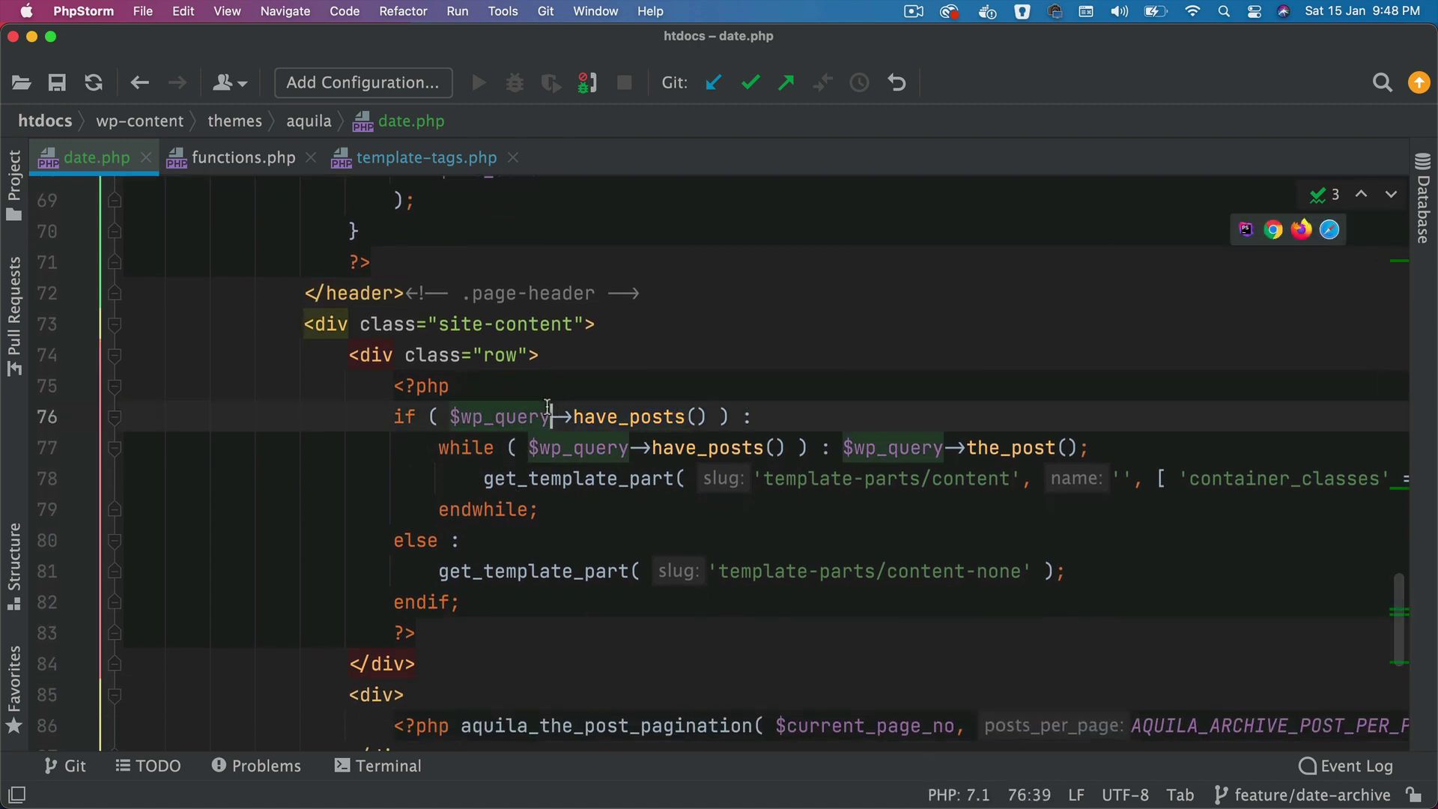
drag(572, 418, 451, 417)
key(super+c)
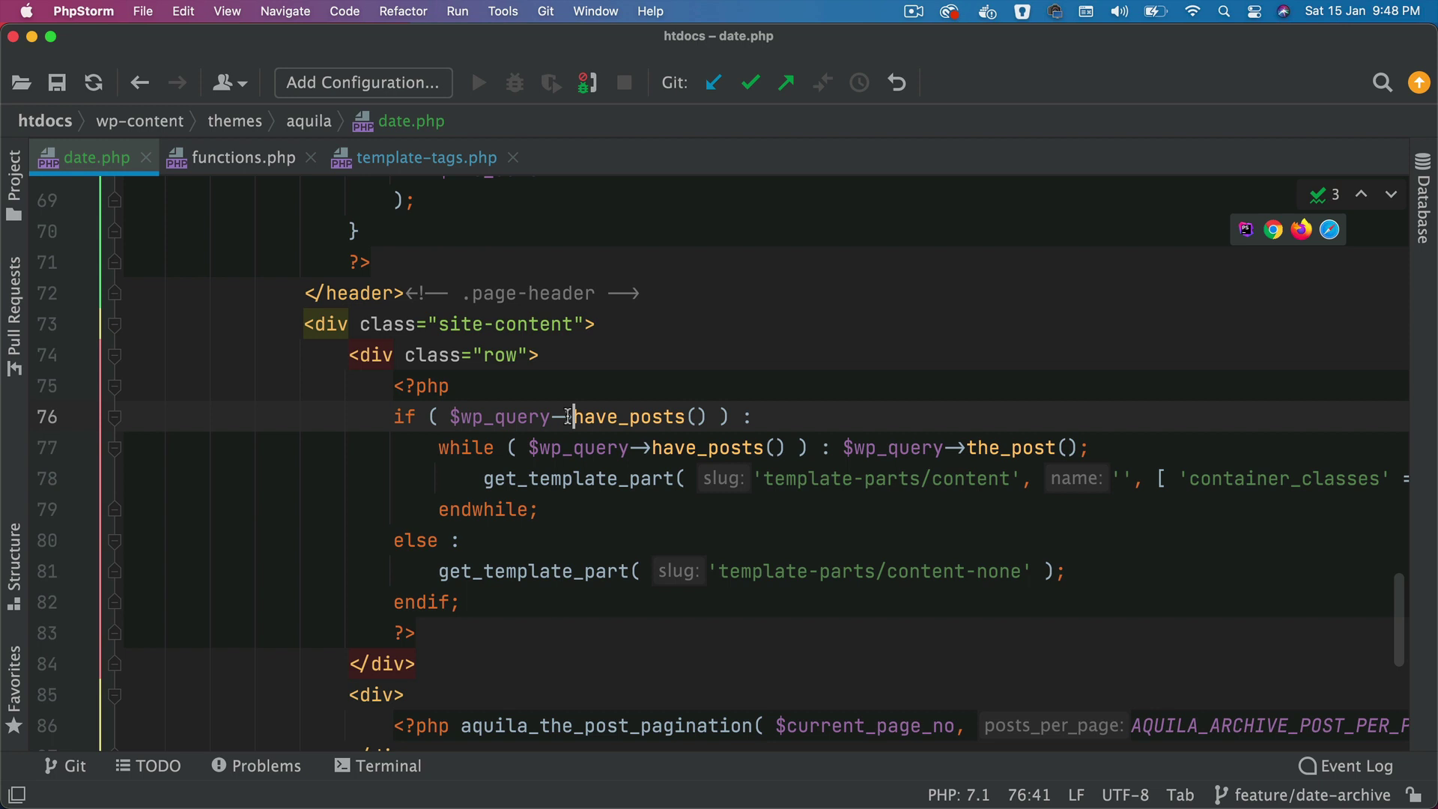
key(BackSpace)
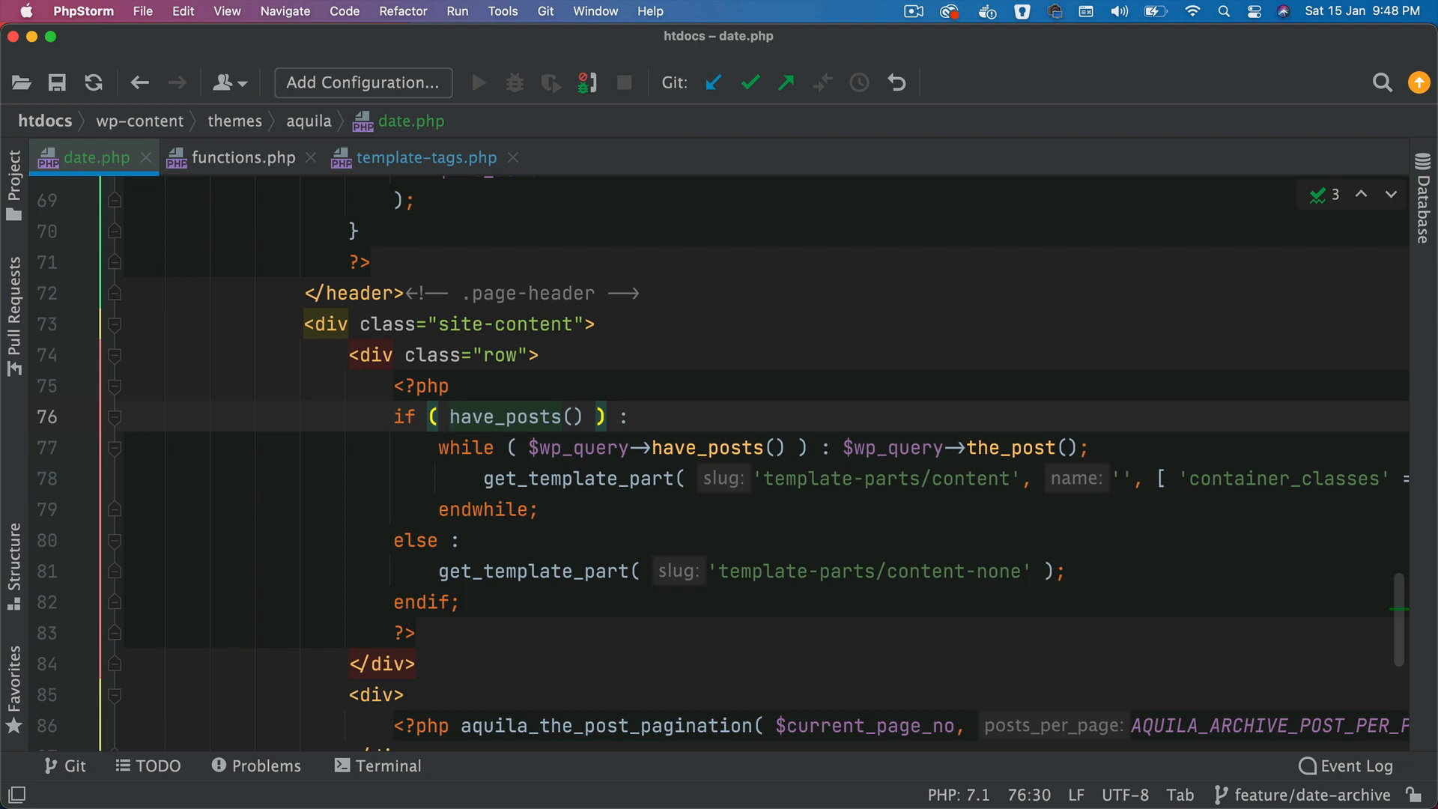
- Look over aquila_pagination in template-tags.php, then switch to functions.php
click(427, 158)
scroll(632, 362, up, 5)
scroll(633, 362, up, 5)
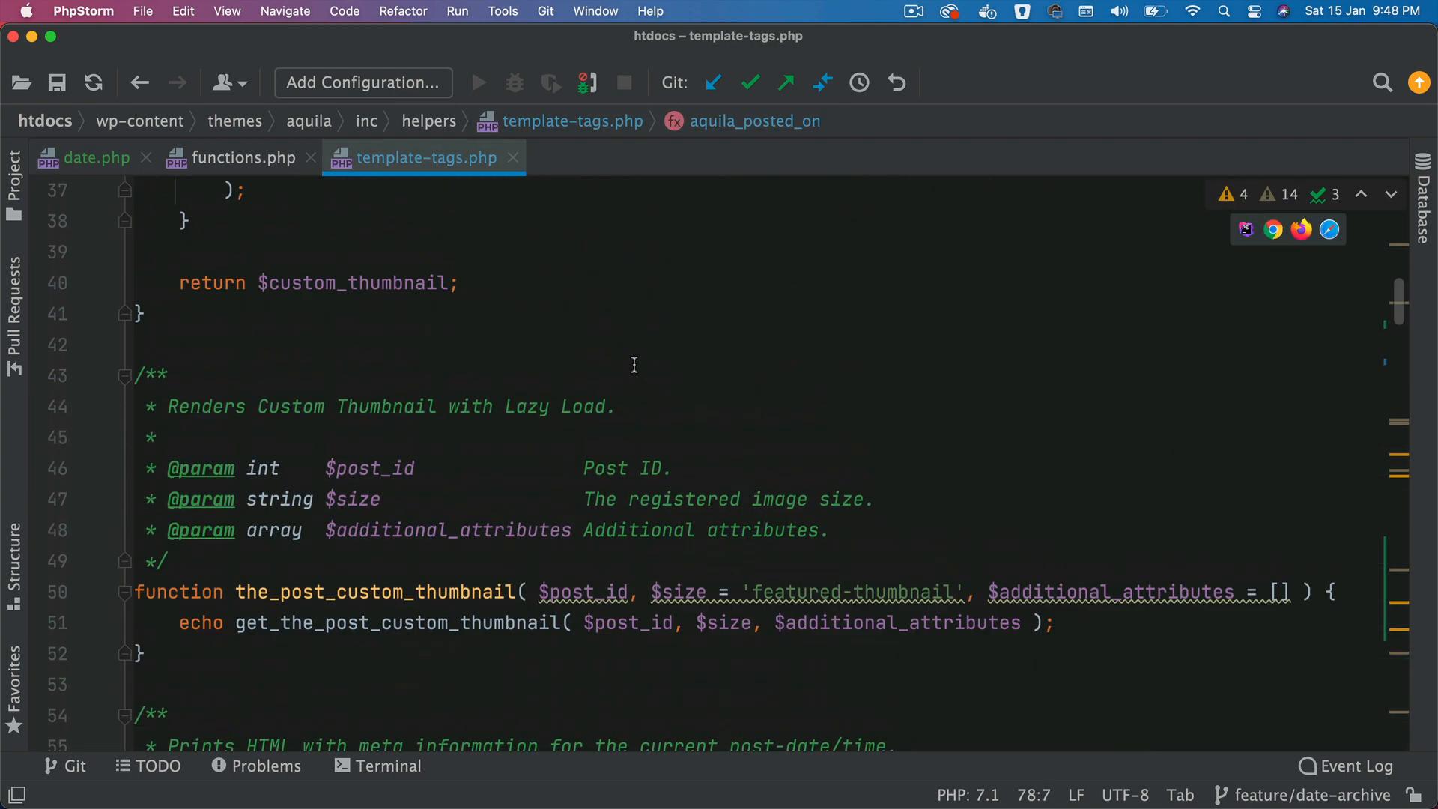
scroll(633, 362, up, 3)
scroll(633, 362, up, 2)
scroll(633, 362, down, 15)
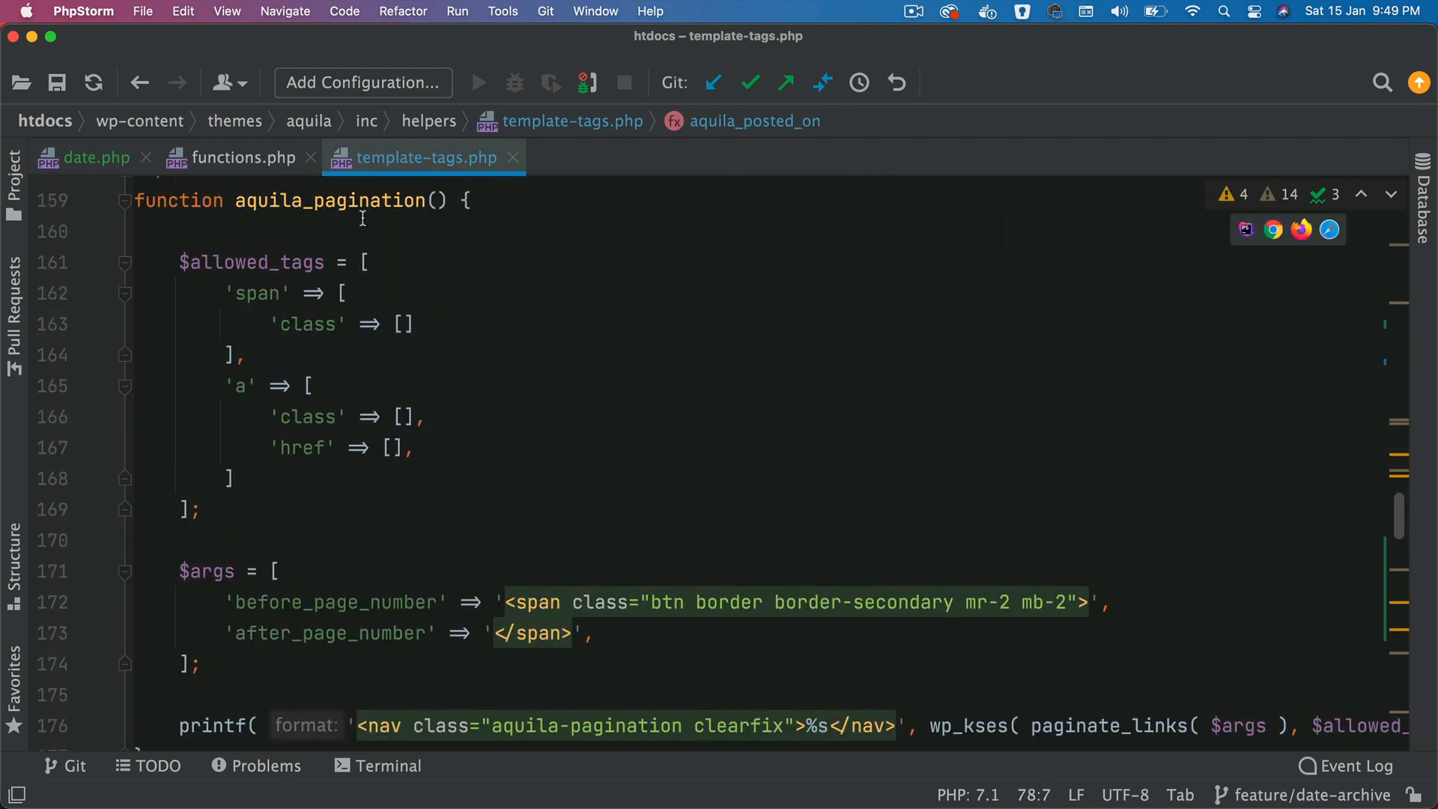
double_click(354, 200)
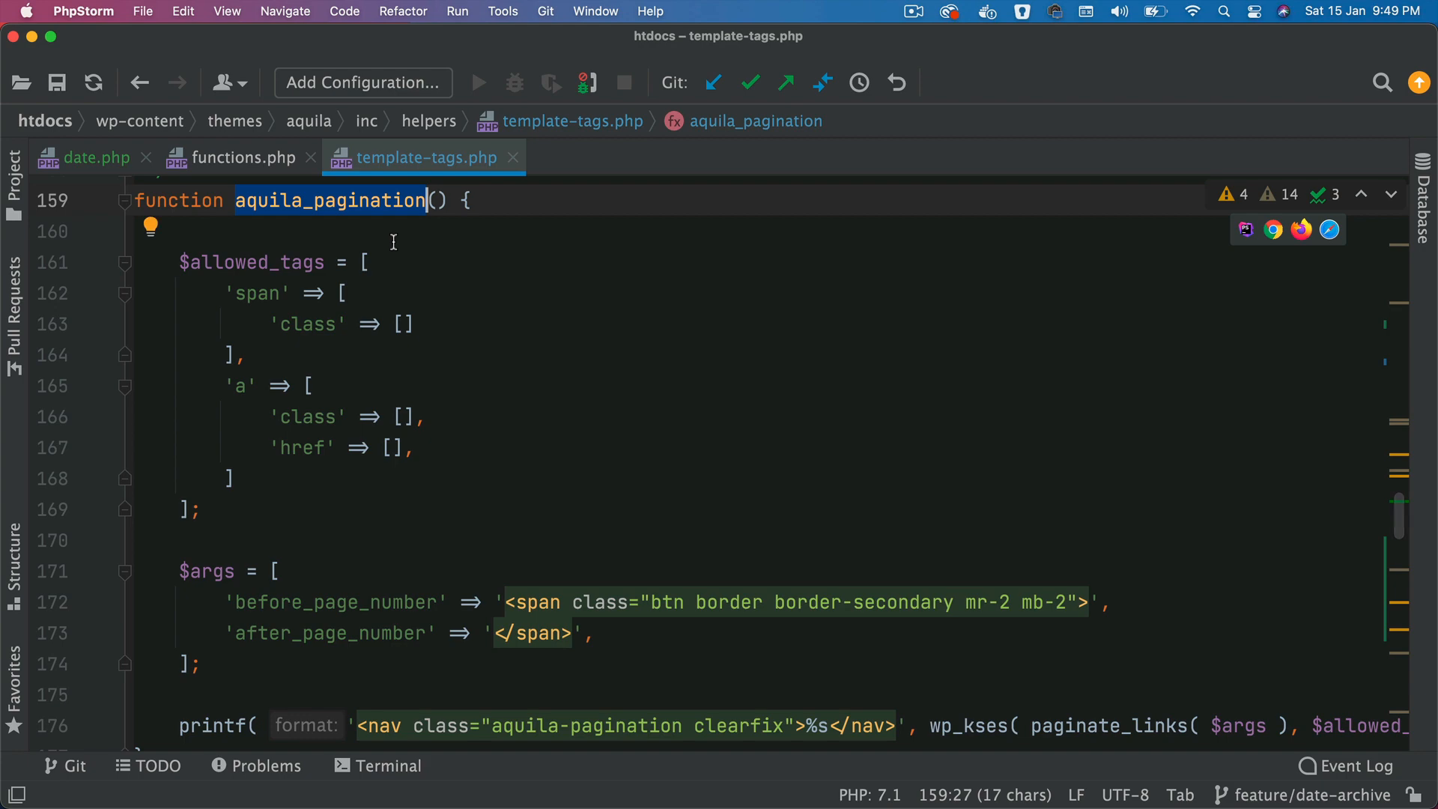
click(261, 160)
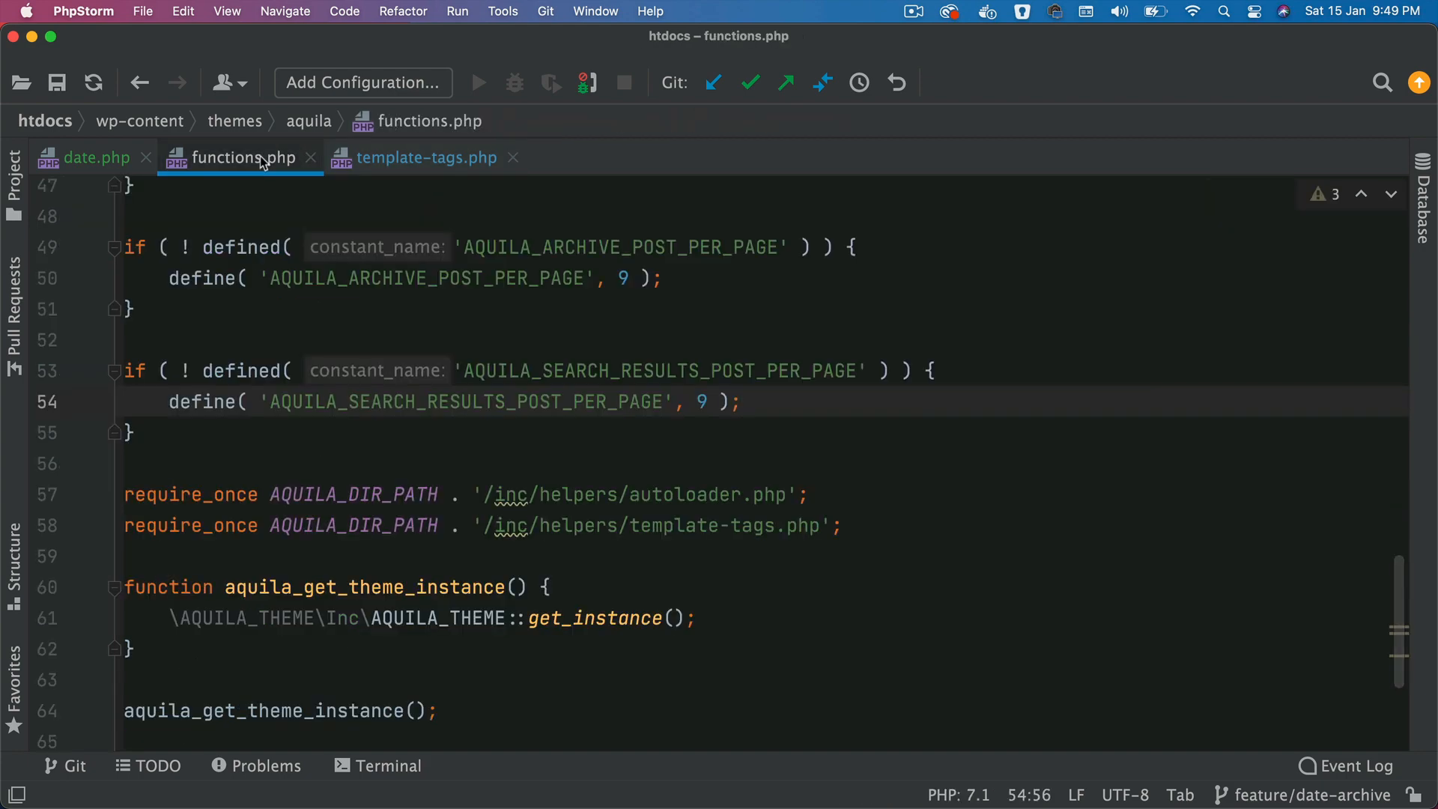
- Restore $wp_query->have_posts() on line 76 and review the while loop and content template line
click(95, 157)
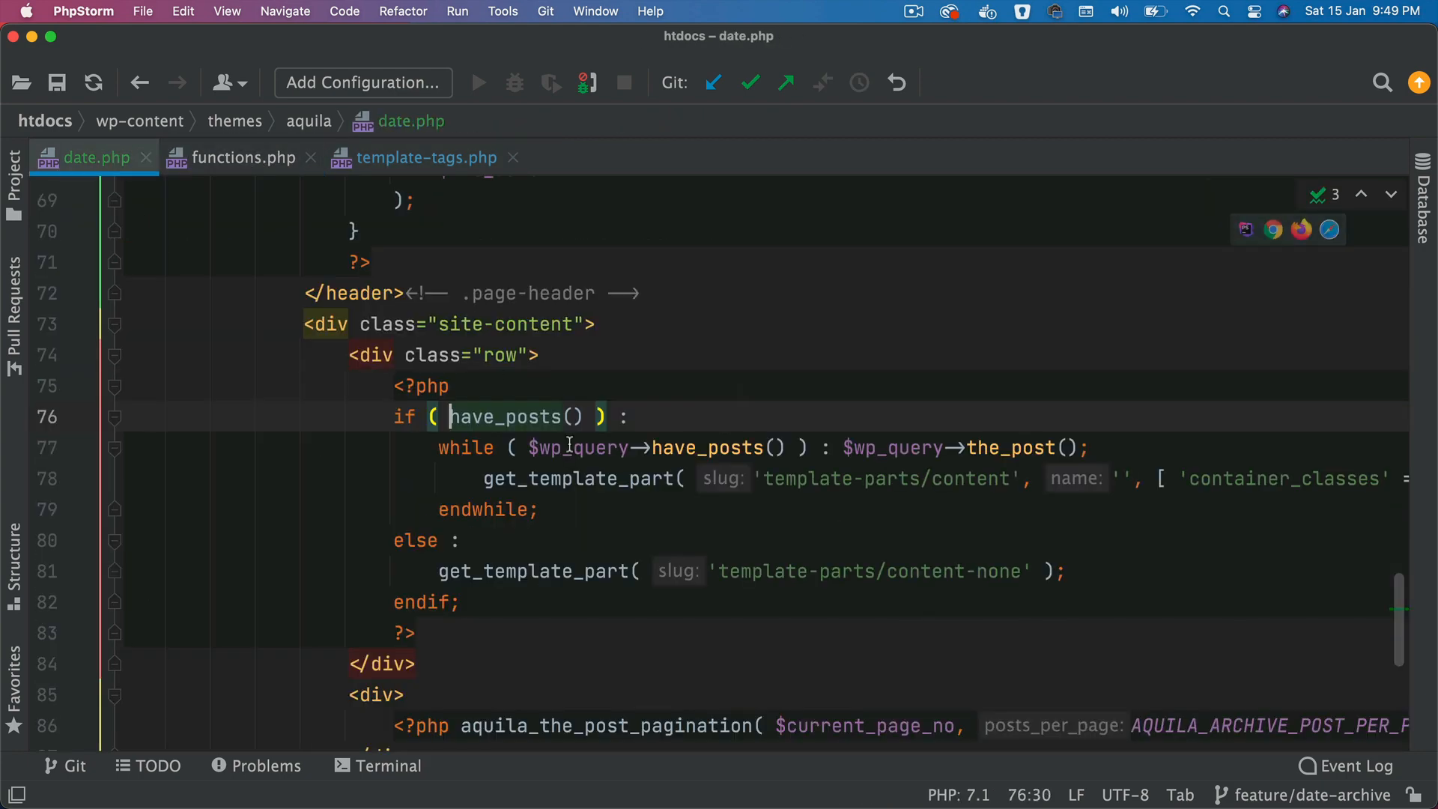
key(super+v)
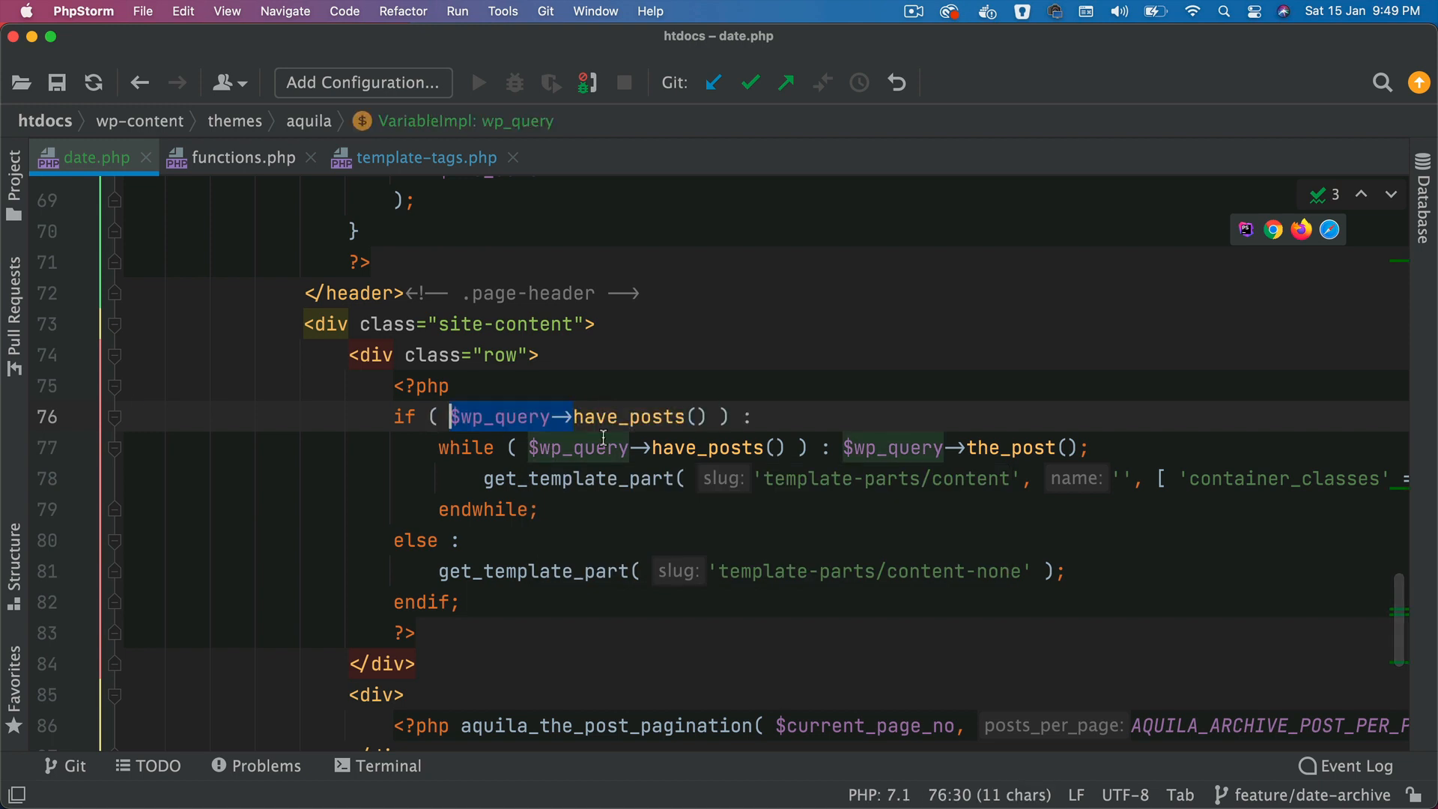
click(603, 448)
scroll(604, 439, down, 2)
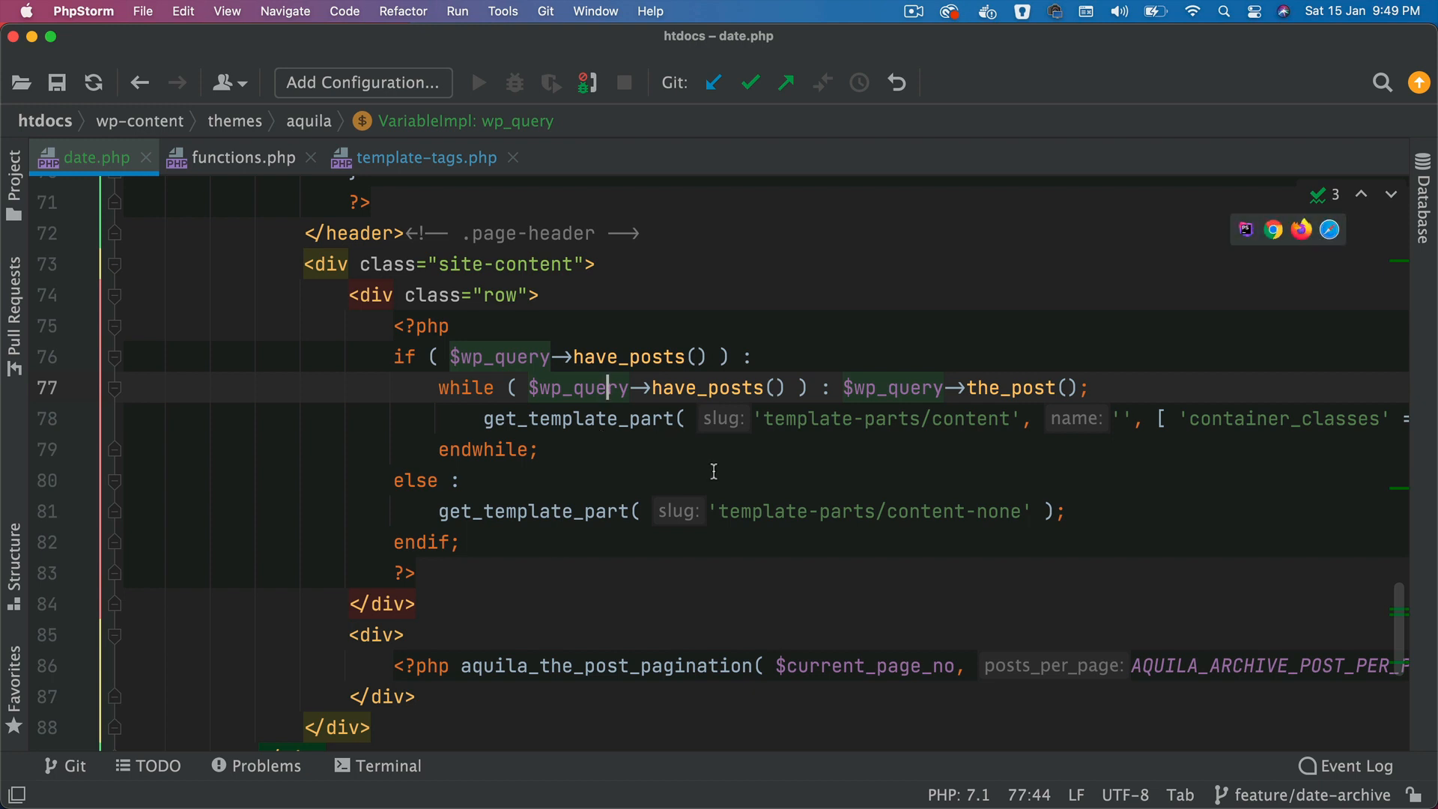
click(727, 541)
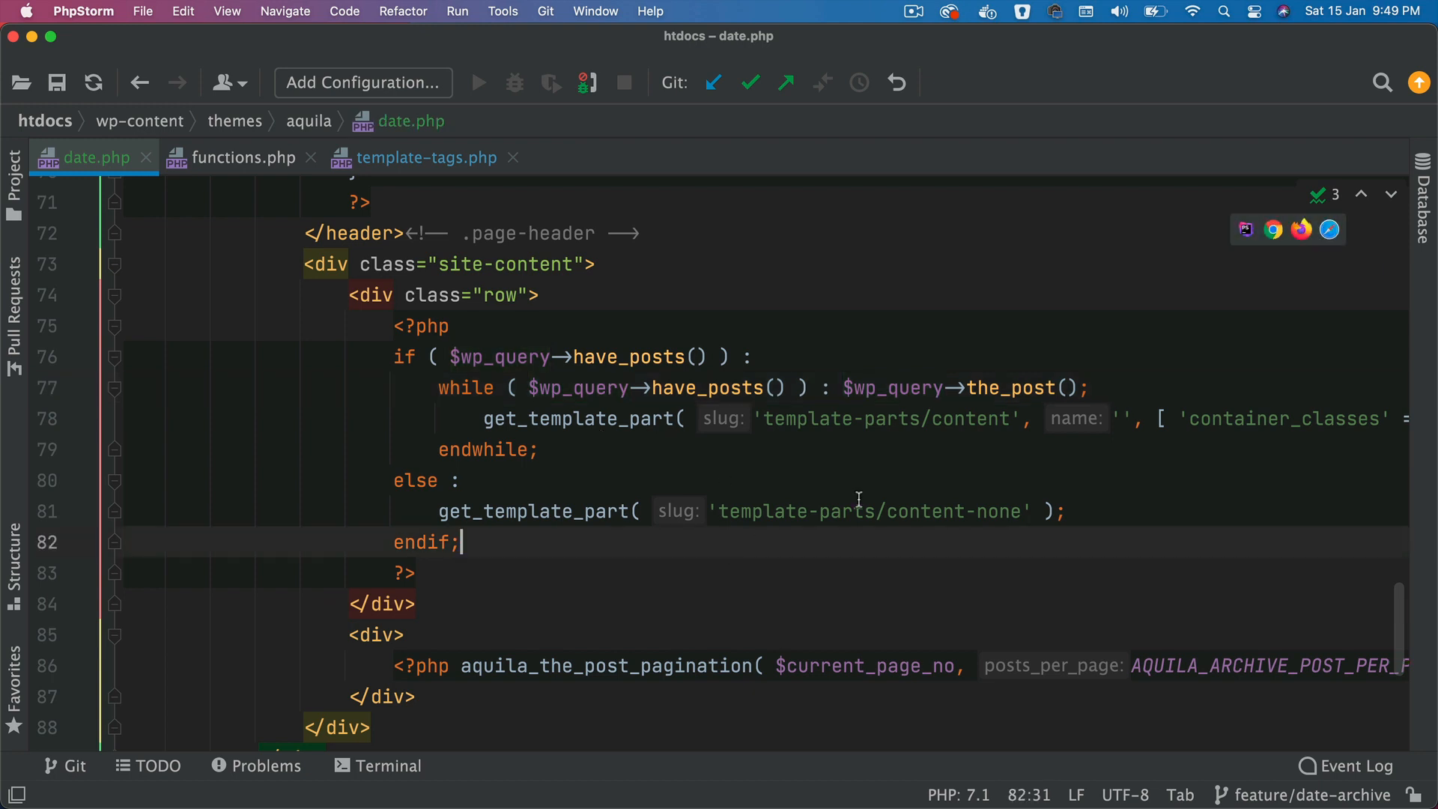
triple_click(1043, 425)
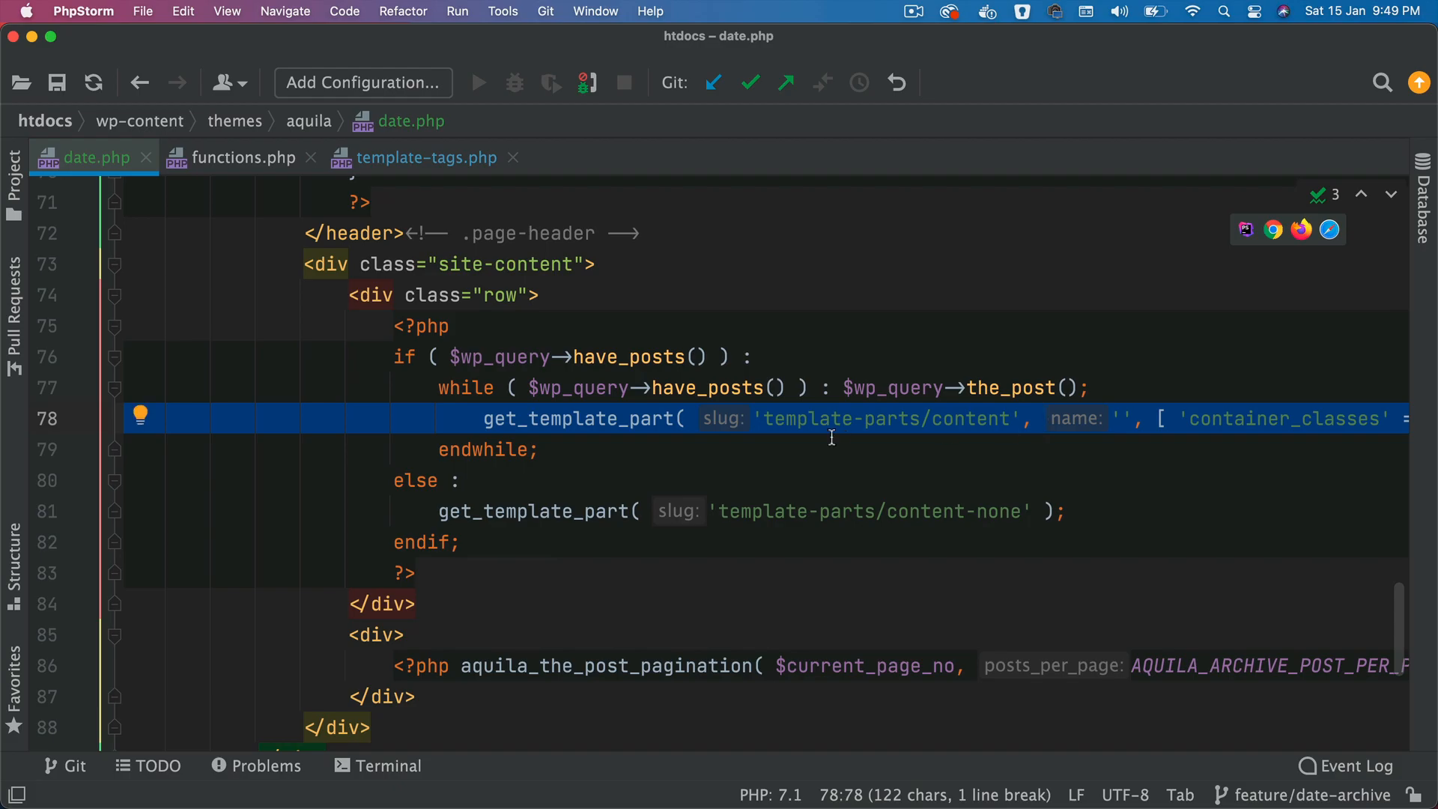
- Check the posts in the browser, then review the content-none fallback and aquila_the_post_pagination's $current_page_no argument
key(super+Tab)
scroll(720, 337, down, 5)
key(super+Tab)
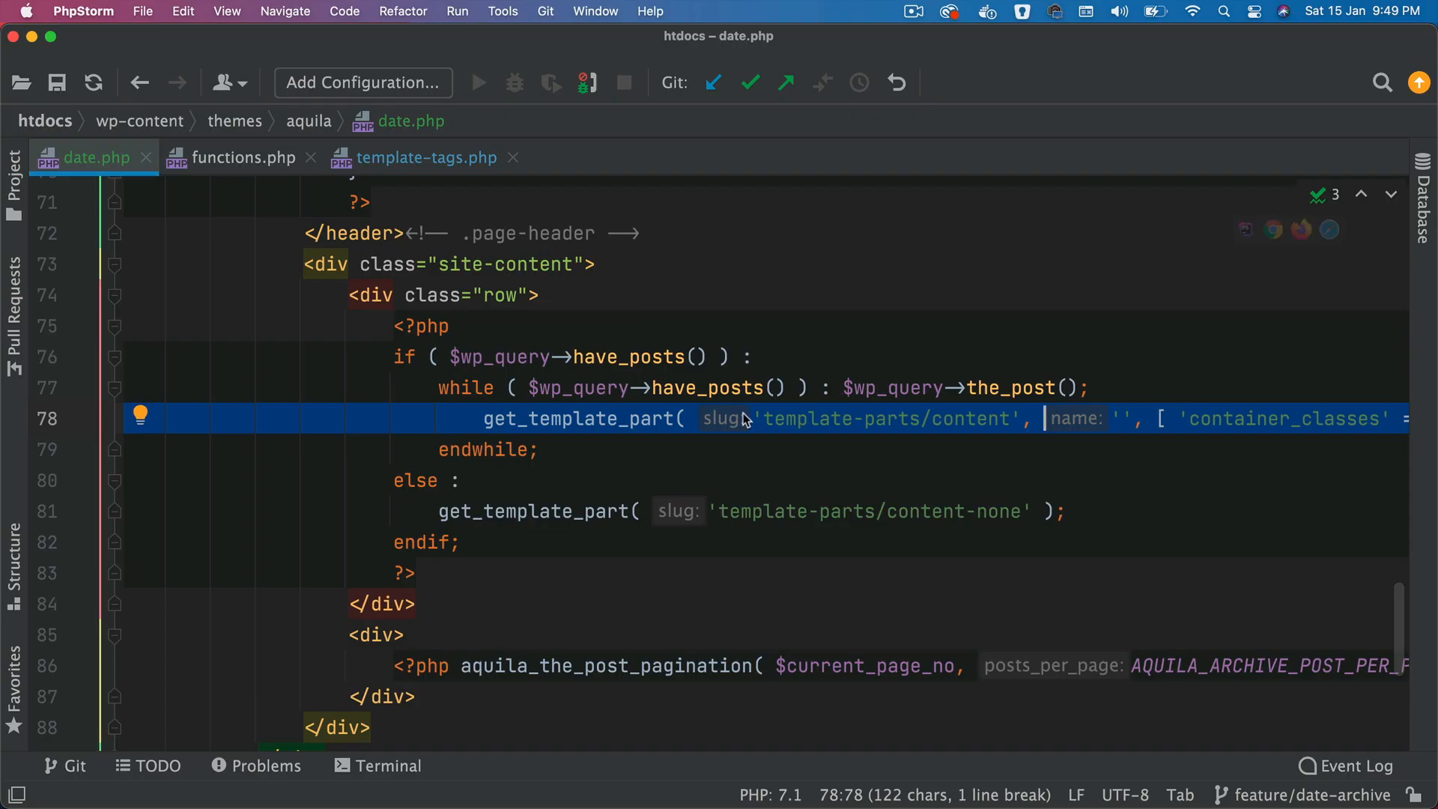
triple_click(573, 511)
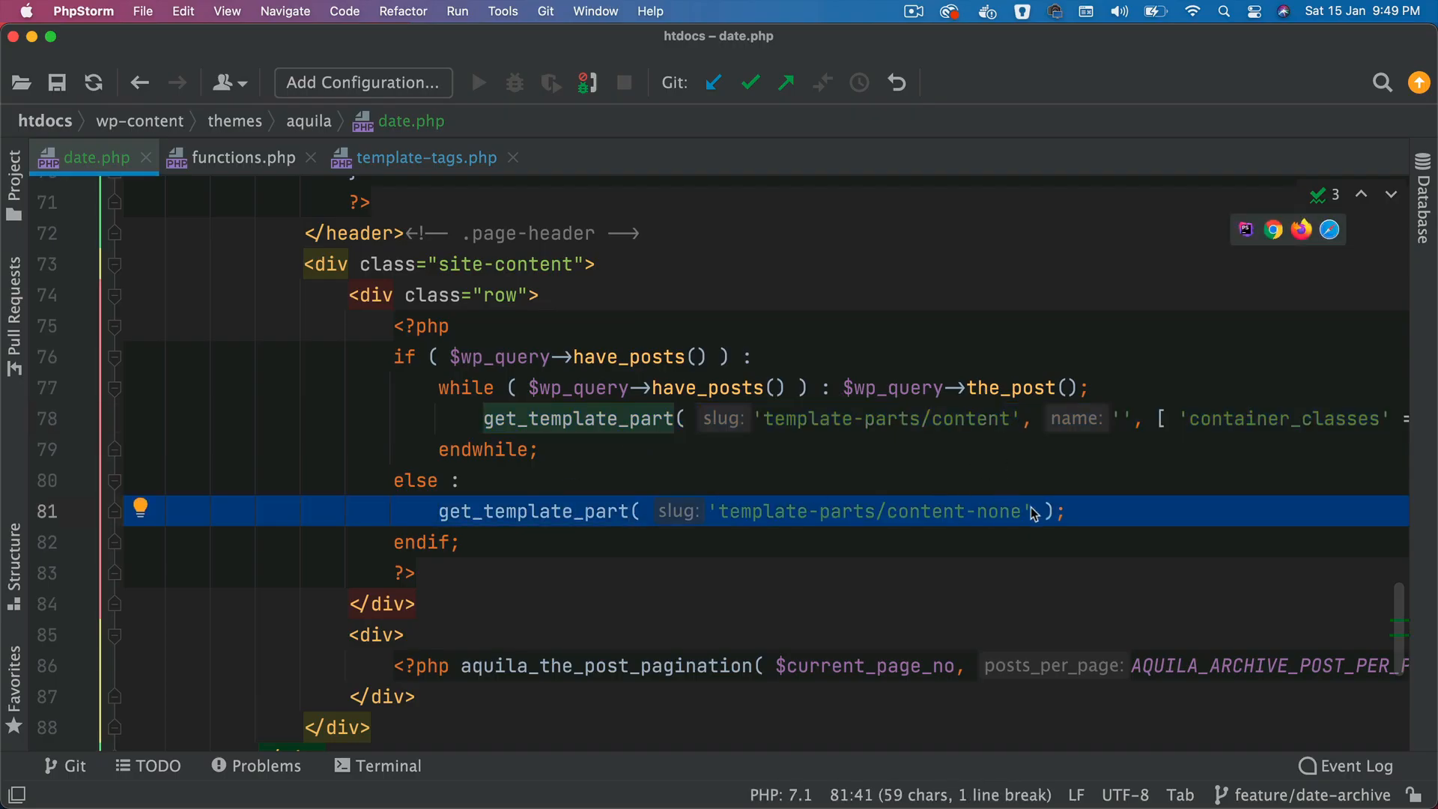
scroll(1033, 513, down, 5)
double_click(607, 517)
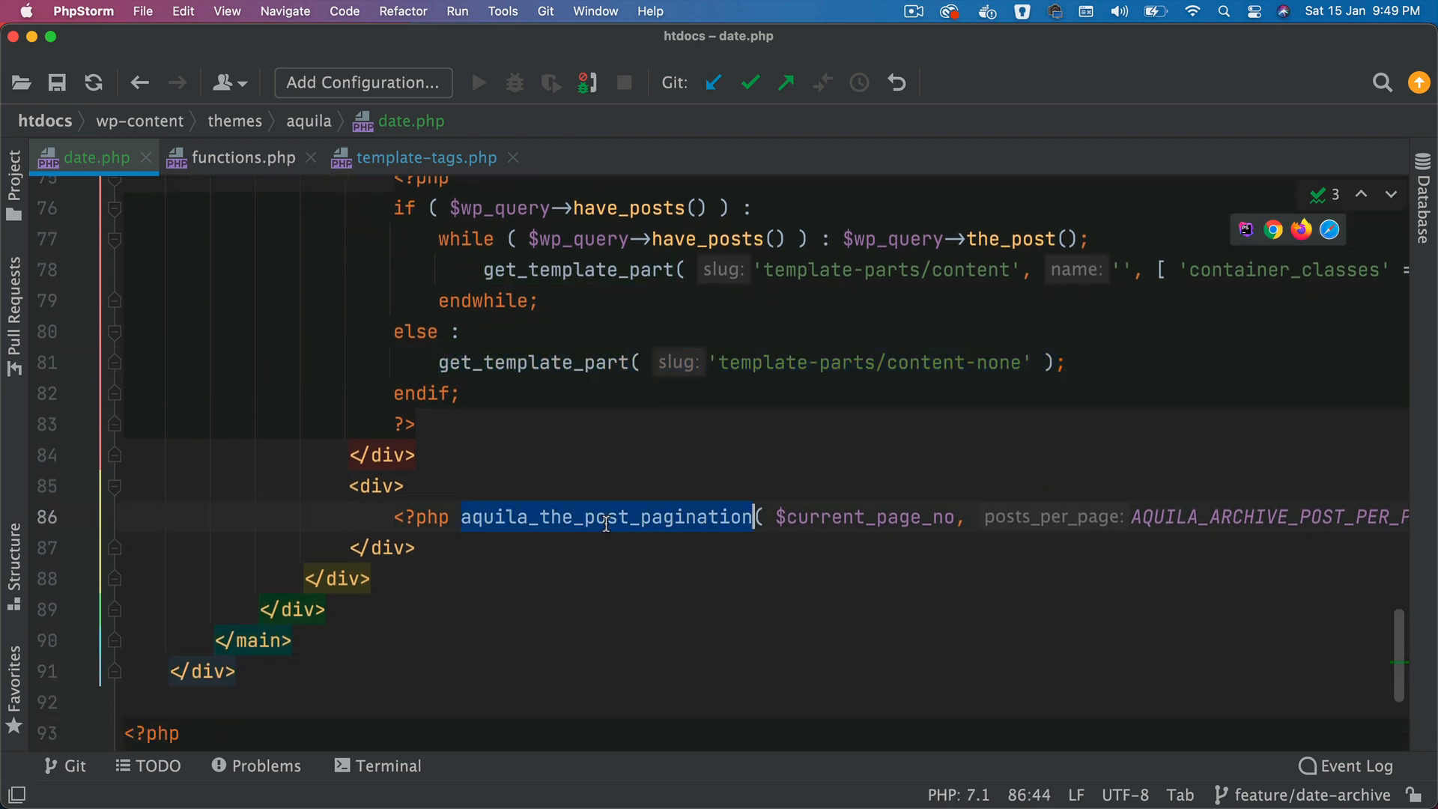
scroll(608, 523, right, 3)
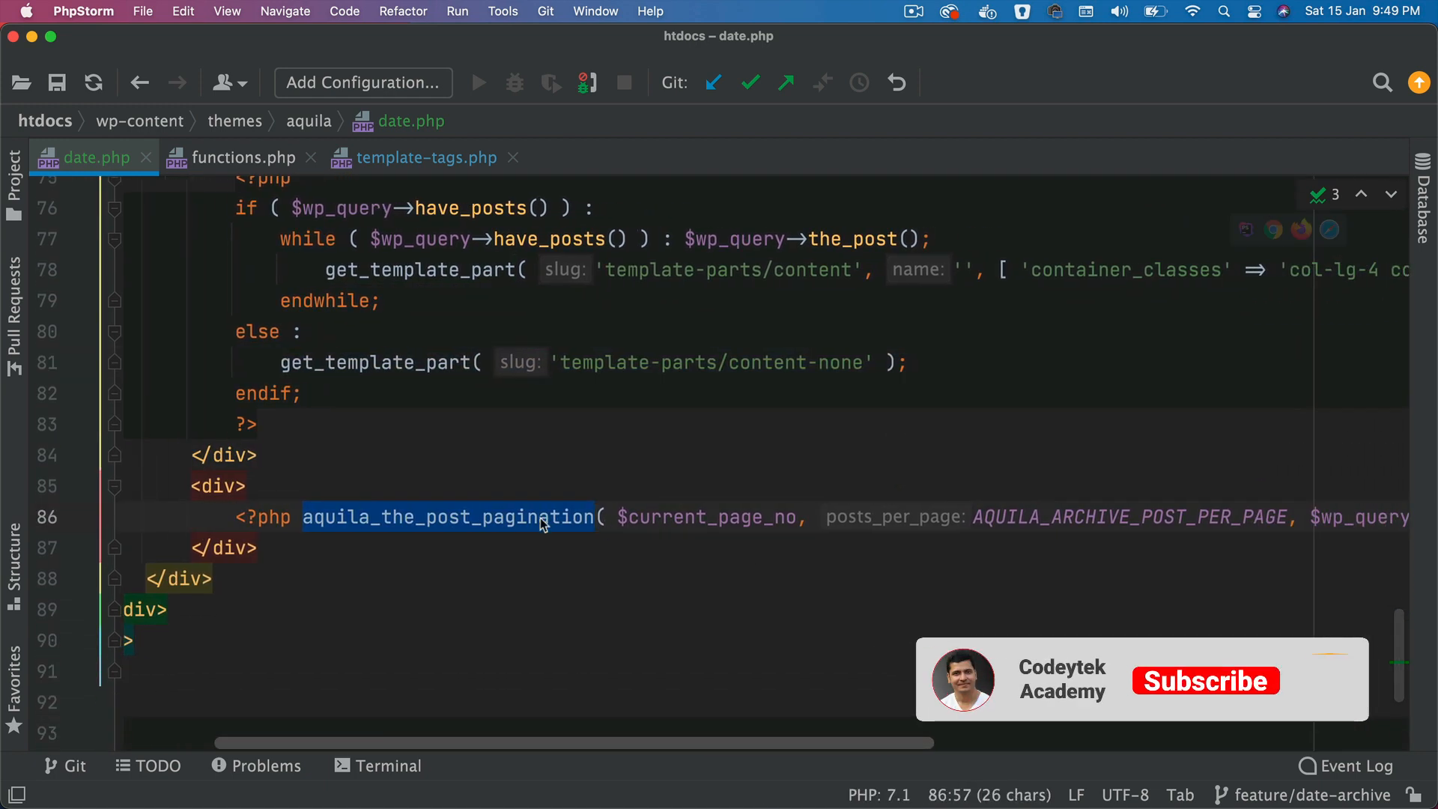
mouse_move(607, 517)
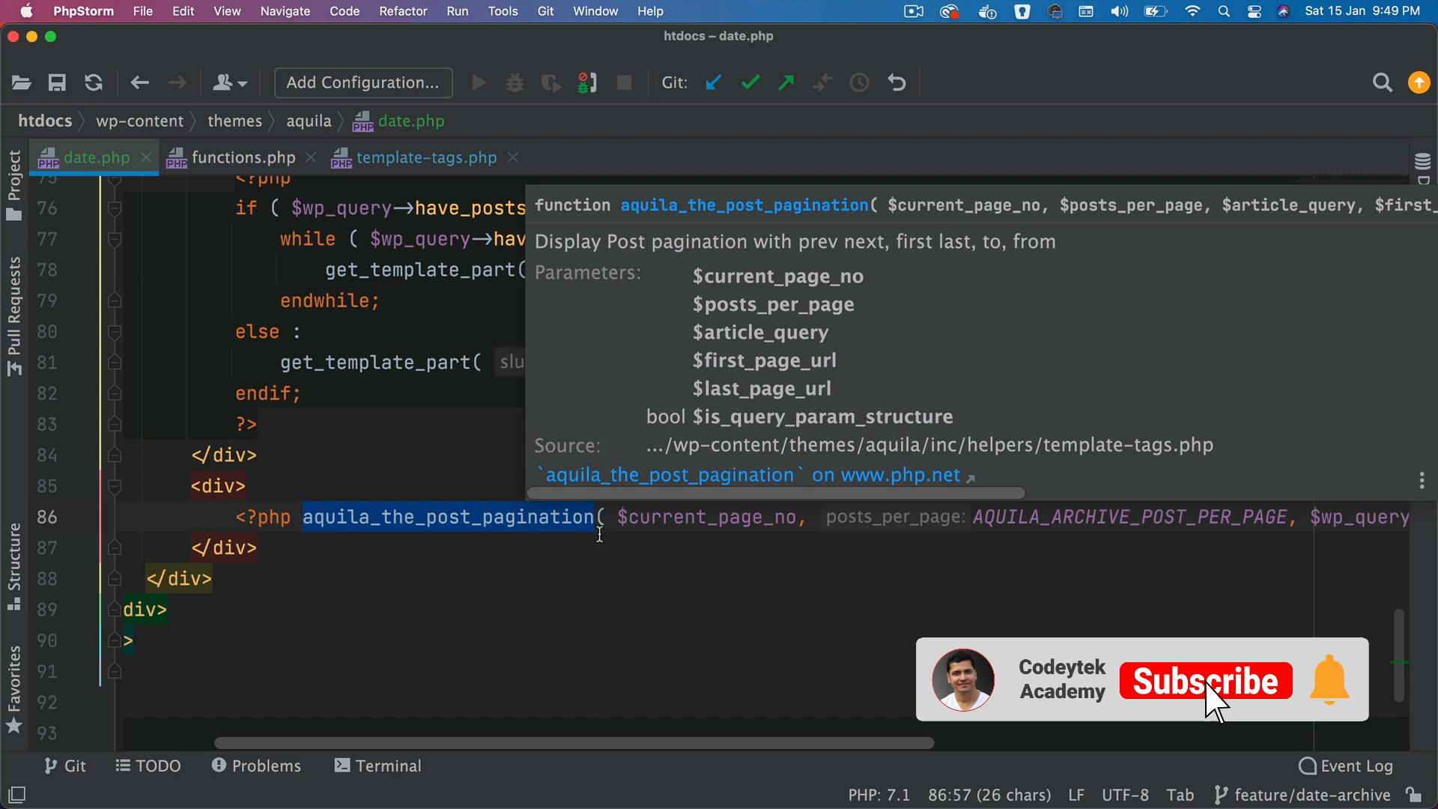
double_click(708, 518)
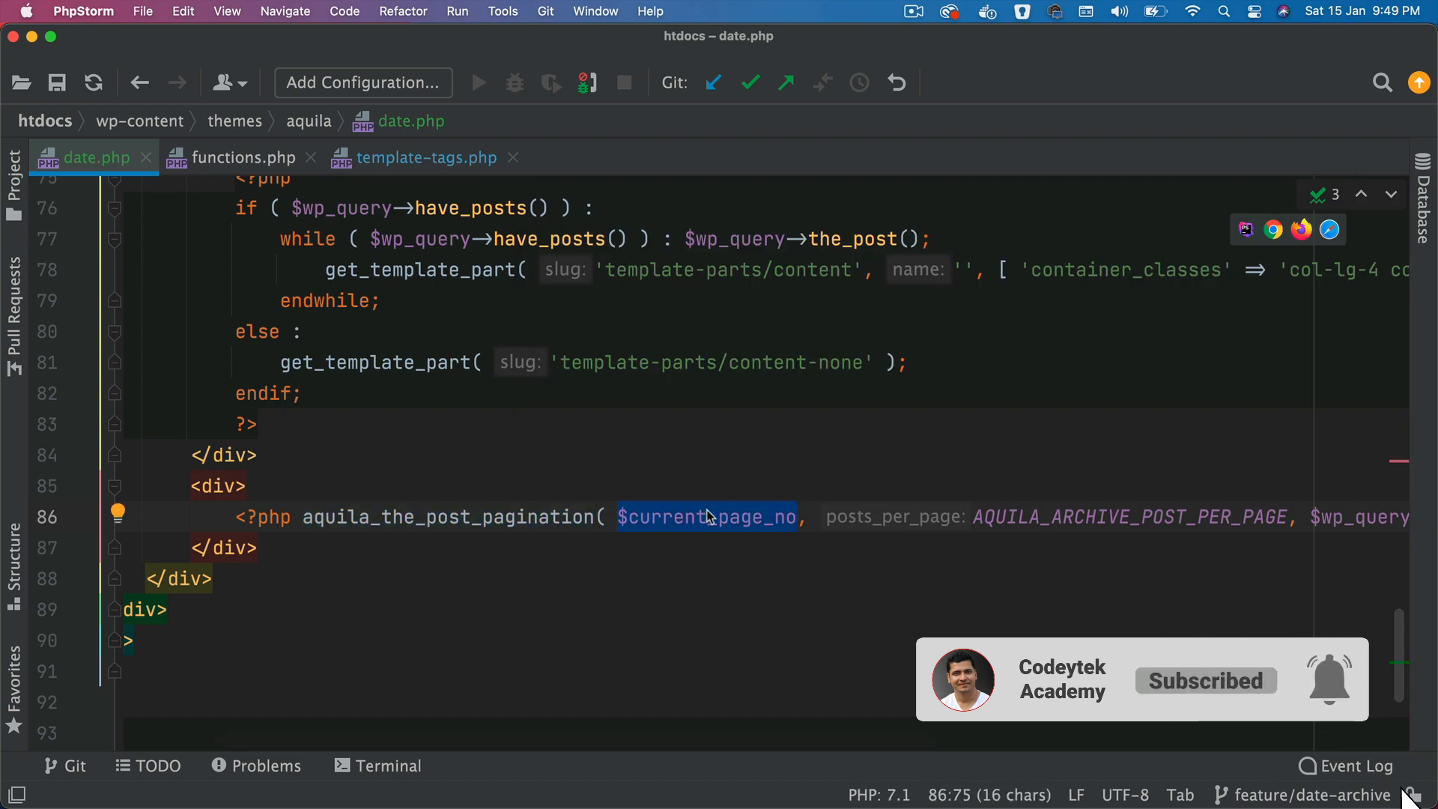
scroll(709, 518, up, 10)
scroll(708, 517, up, 5)
click(420, 522)
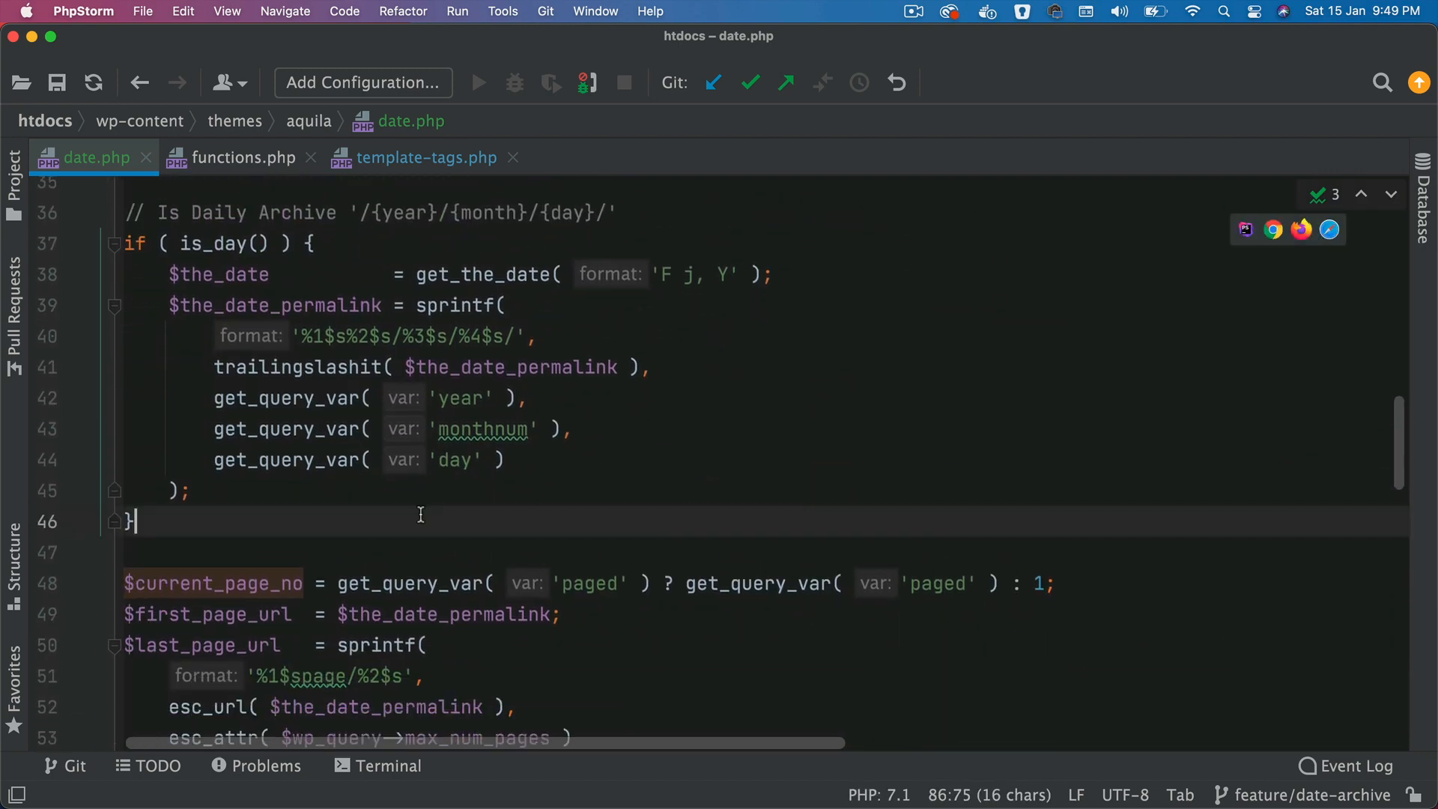
scroll(421, 515, down, 6)
double_click(410, 421)
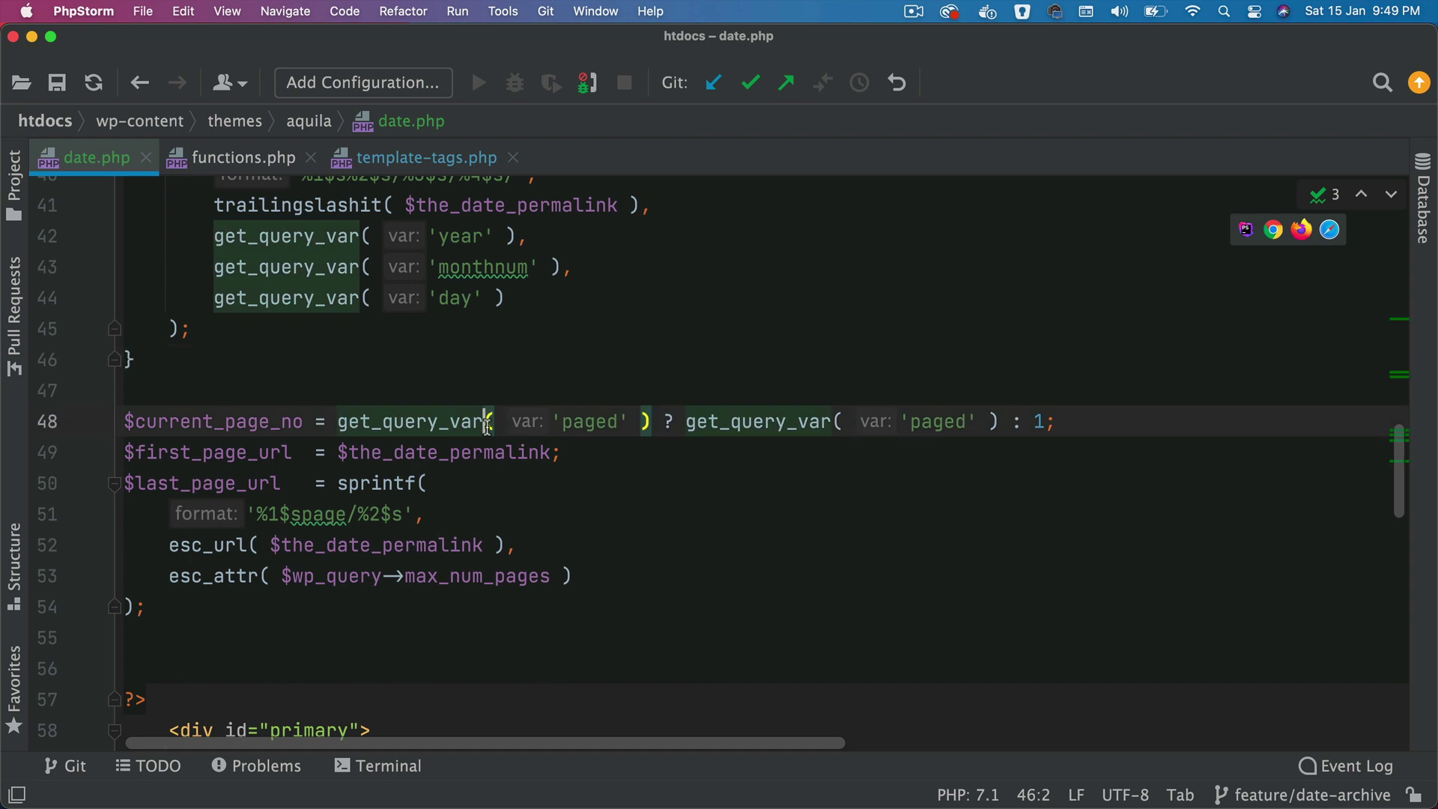
double_click(587, 422)
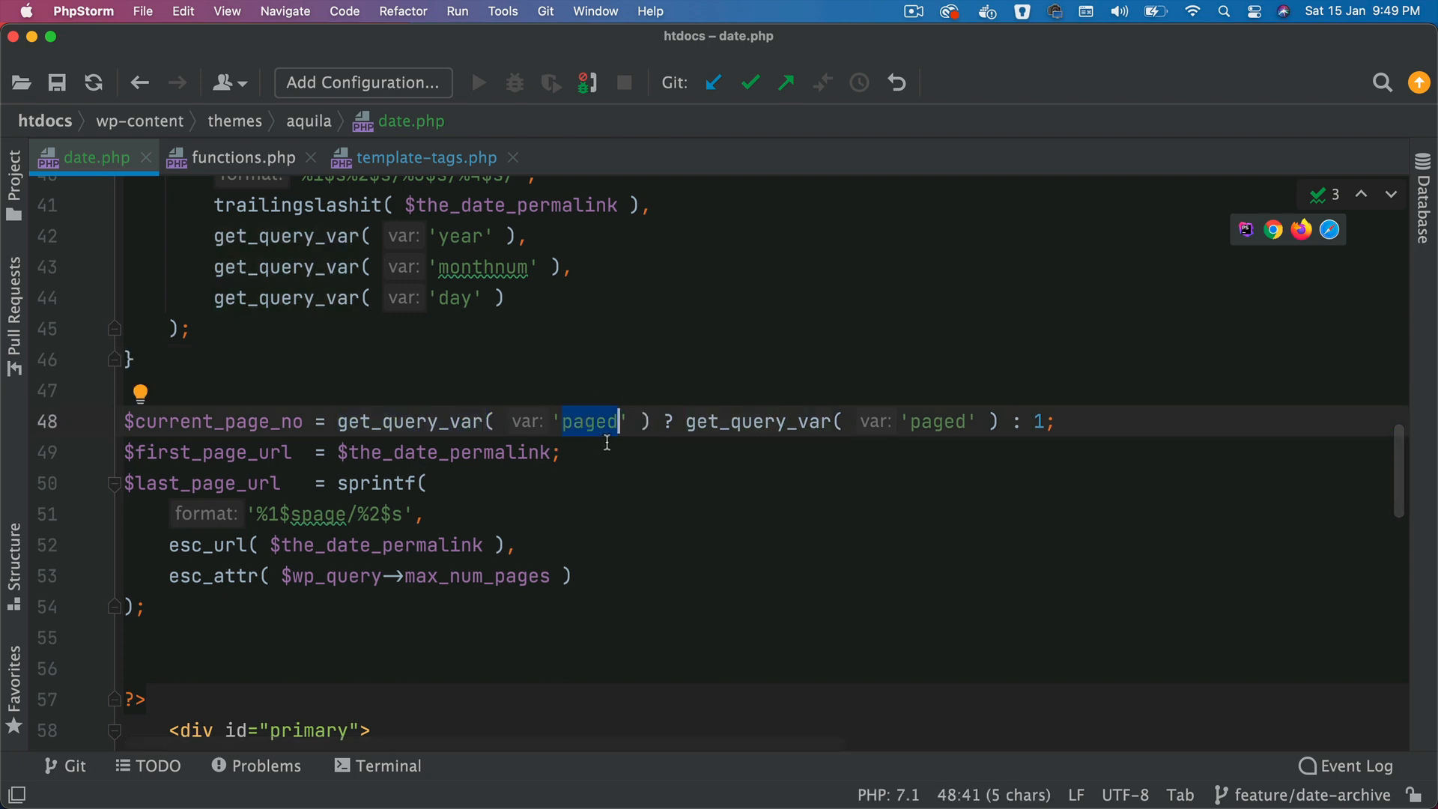
scroll(607, 443, up, 1)
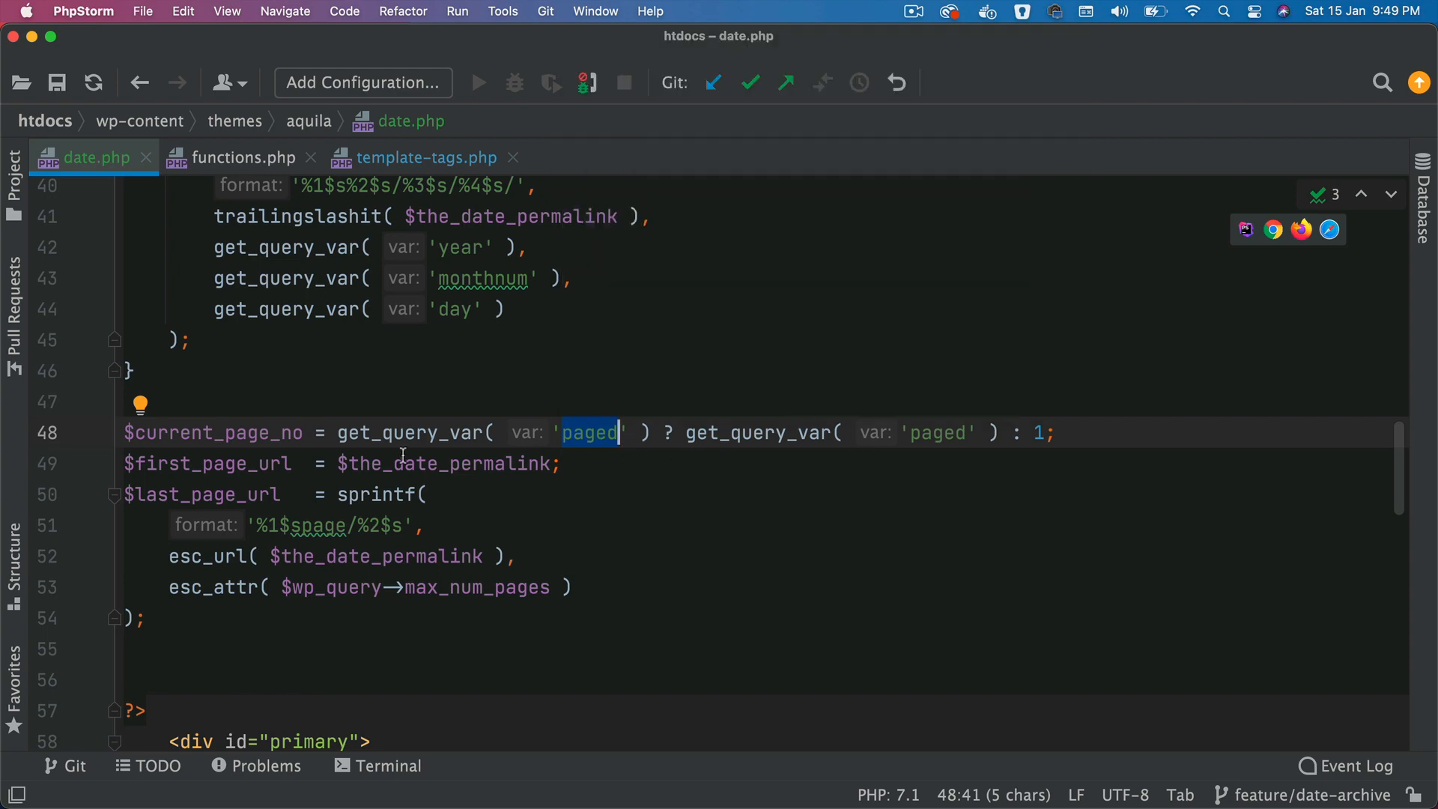
double_click(267, 432)
scroll(999, 622, down, 10)
scroll(998, 621, down, 5)
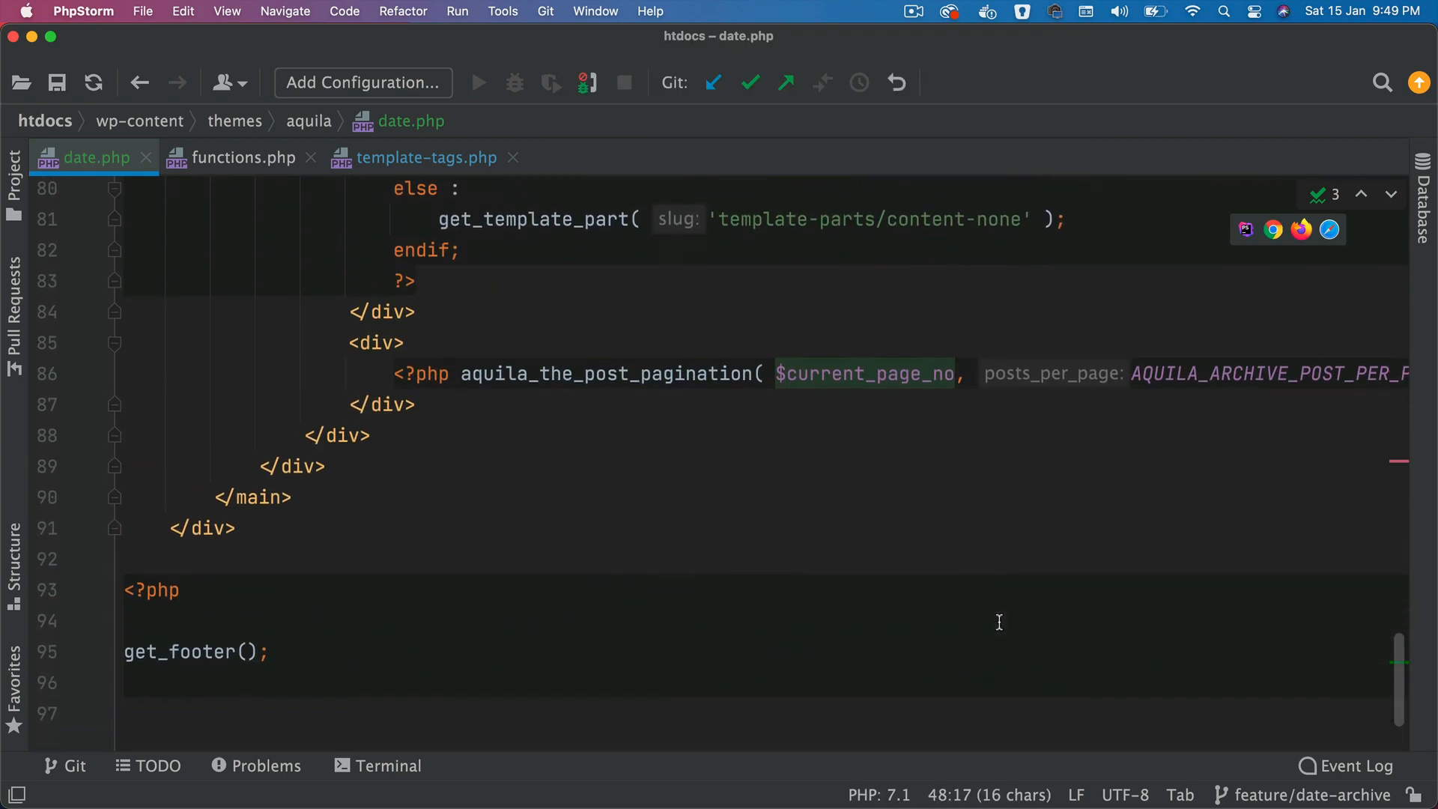
scroll(998, 622, up, 1)
scroll(1147, 517, right, 5)
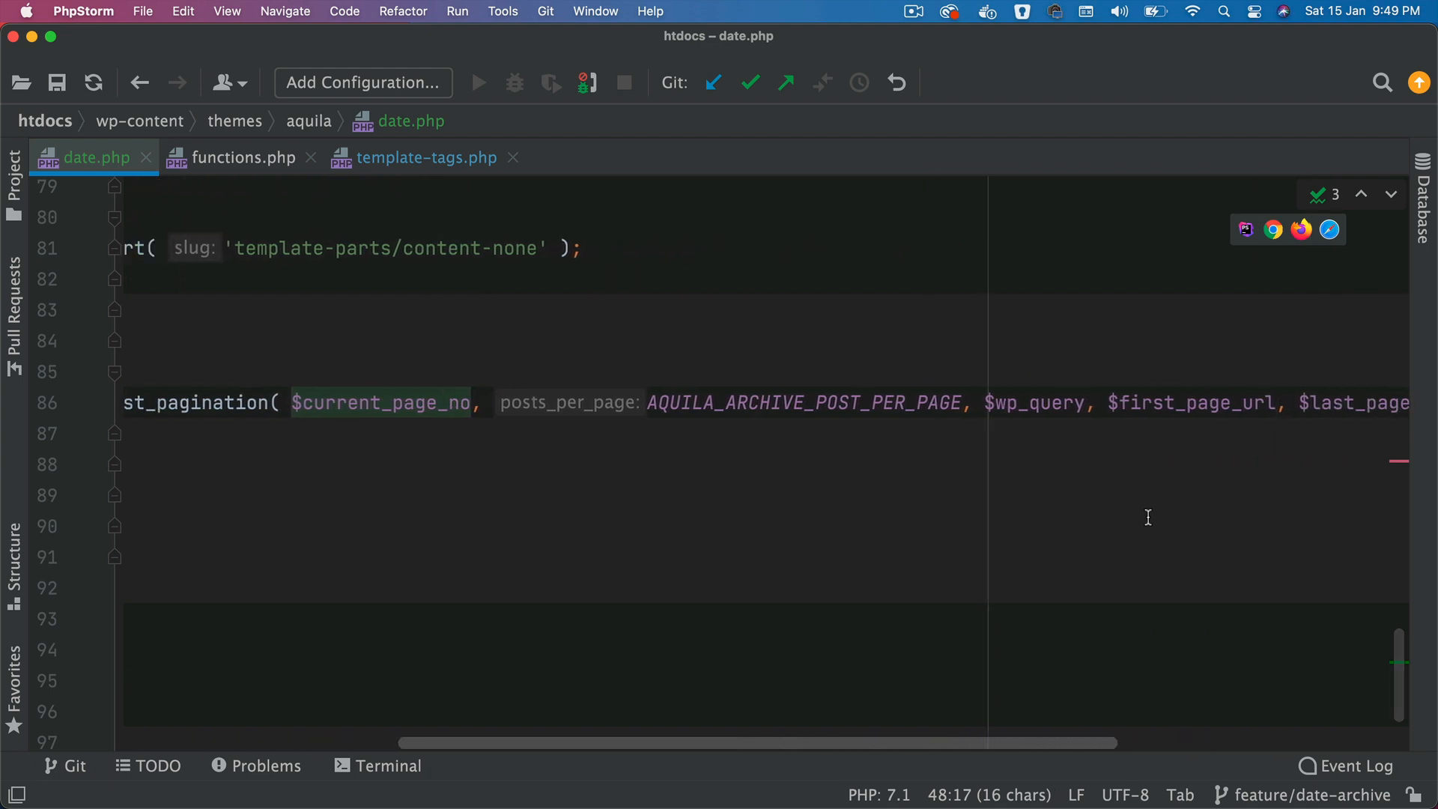
scroll(1147, 517, left, 5)
scroll(1148, 518, right, 5)
scroll(1148, 518, left, 8)
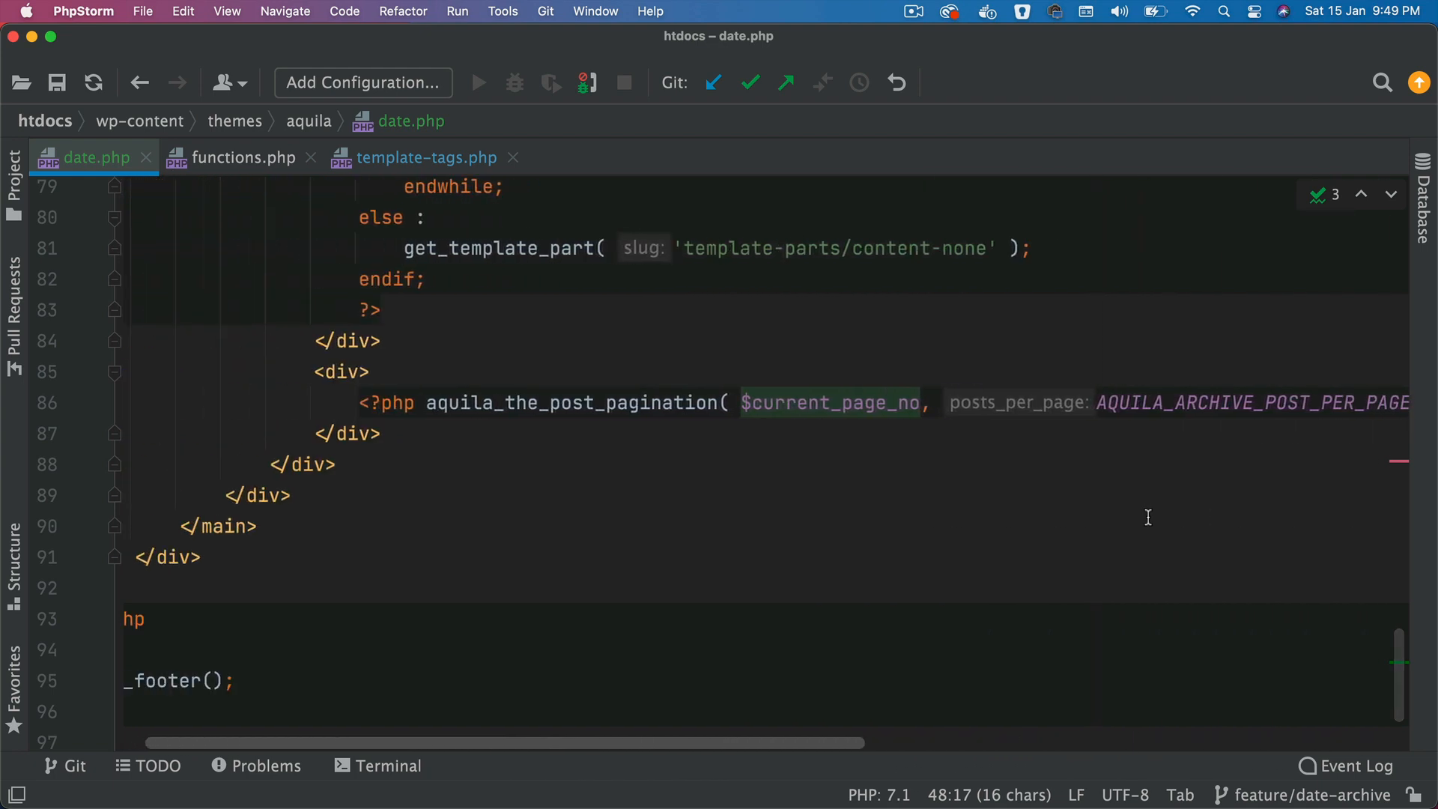
scroll(1147, 518, right, 8)
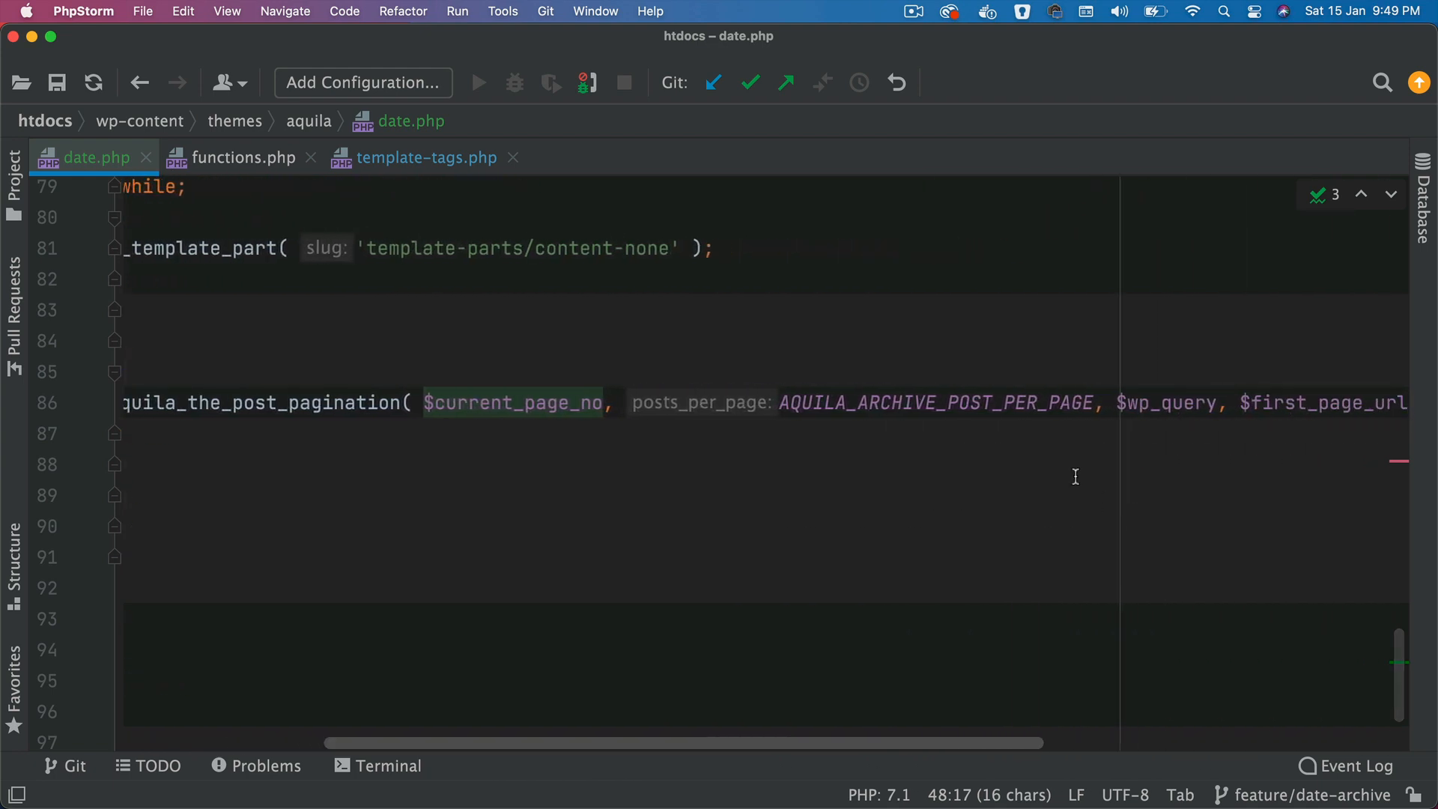
- Jump to the AQUILA_ARCHIVE_POST_PER_PAGE define and return to date.php
double_click(999, 403)
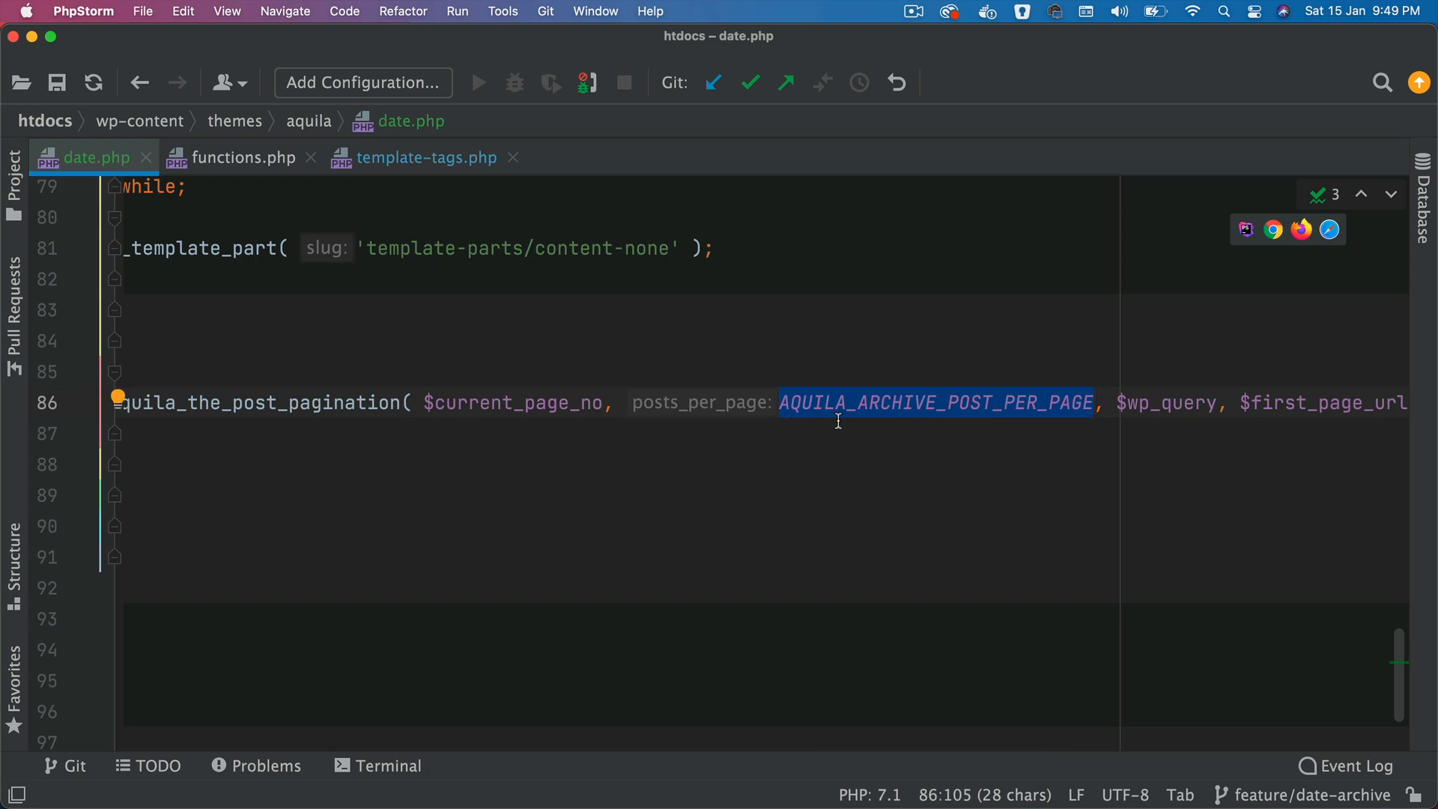
key(super+b)
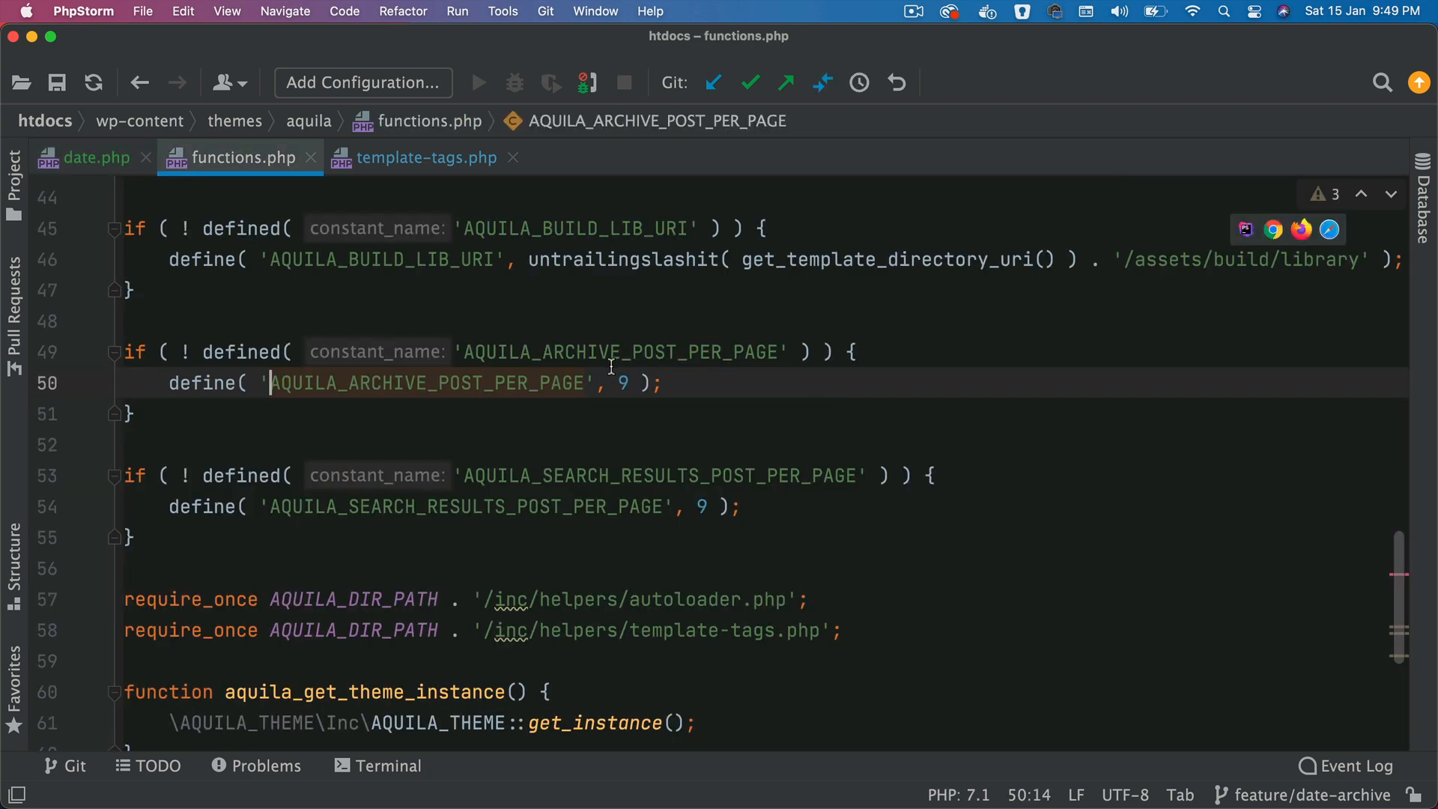
click(96, 158)
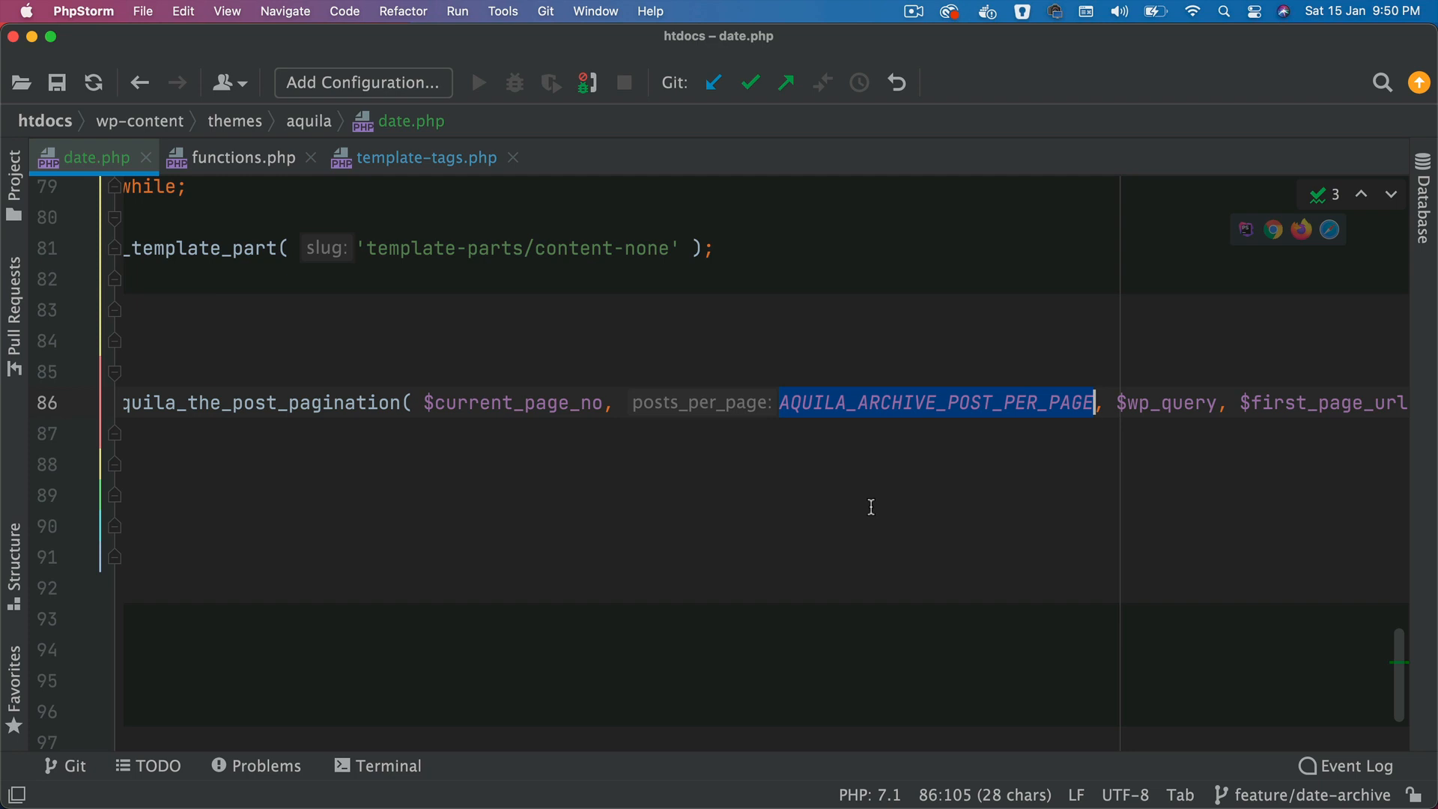
scroll(872, 396, right, 5)
- Inspect the $wp_query, $first_page_url and false arguments against the pagination in the browser
double_click(872, 402)
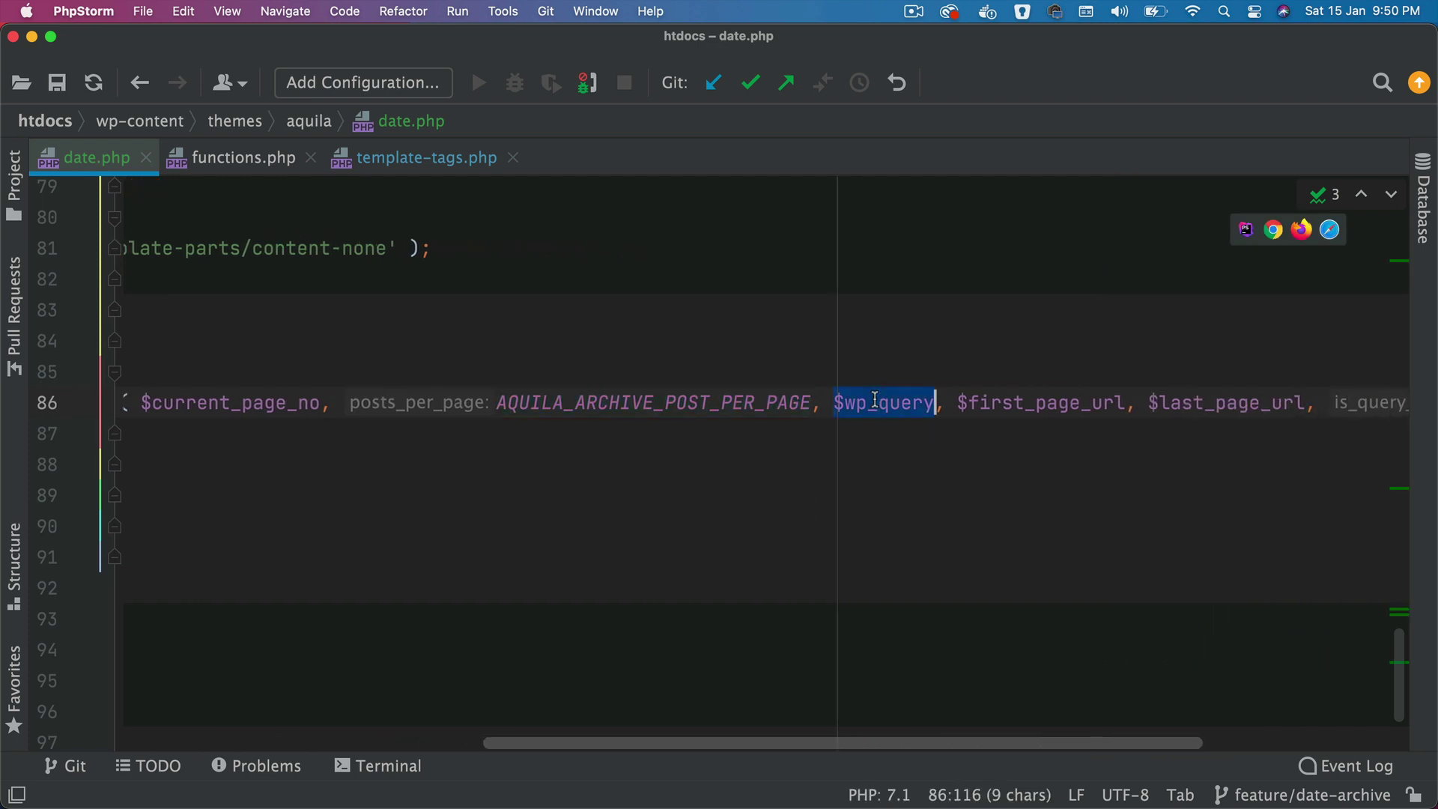
double_click(1025, 401)
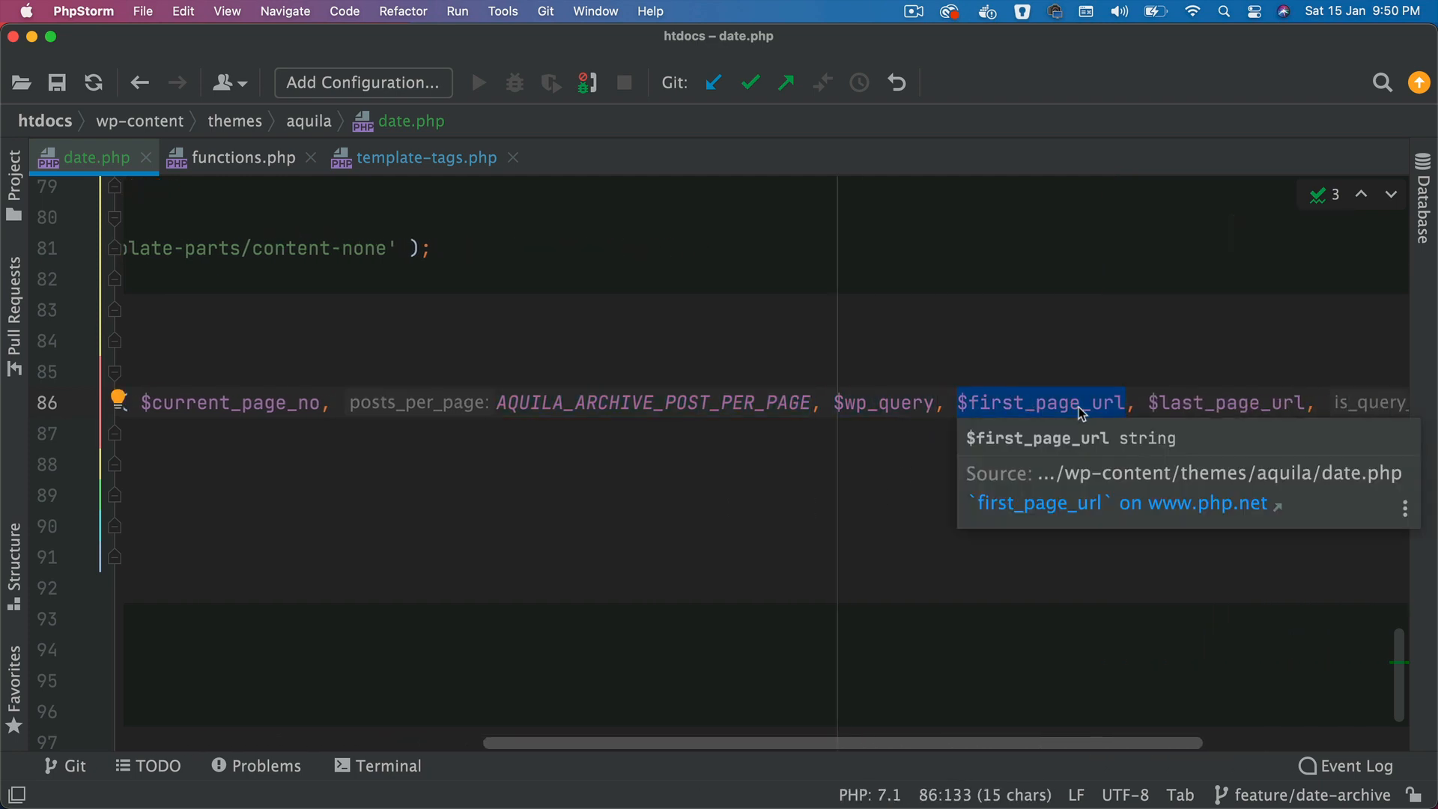
key(super+Tab)
scroll(652, 337, down, 10)
scroll(653, 420, up, 3)
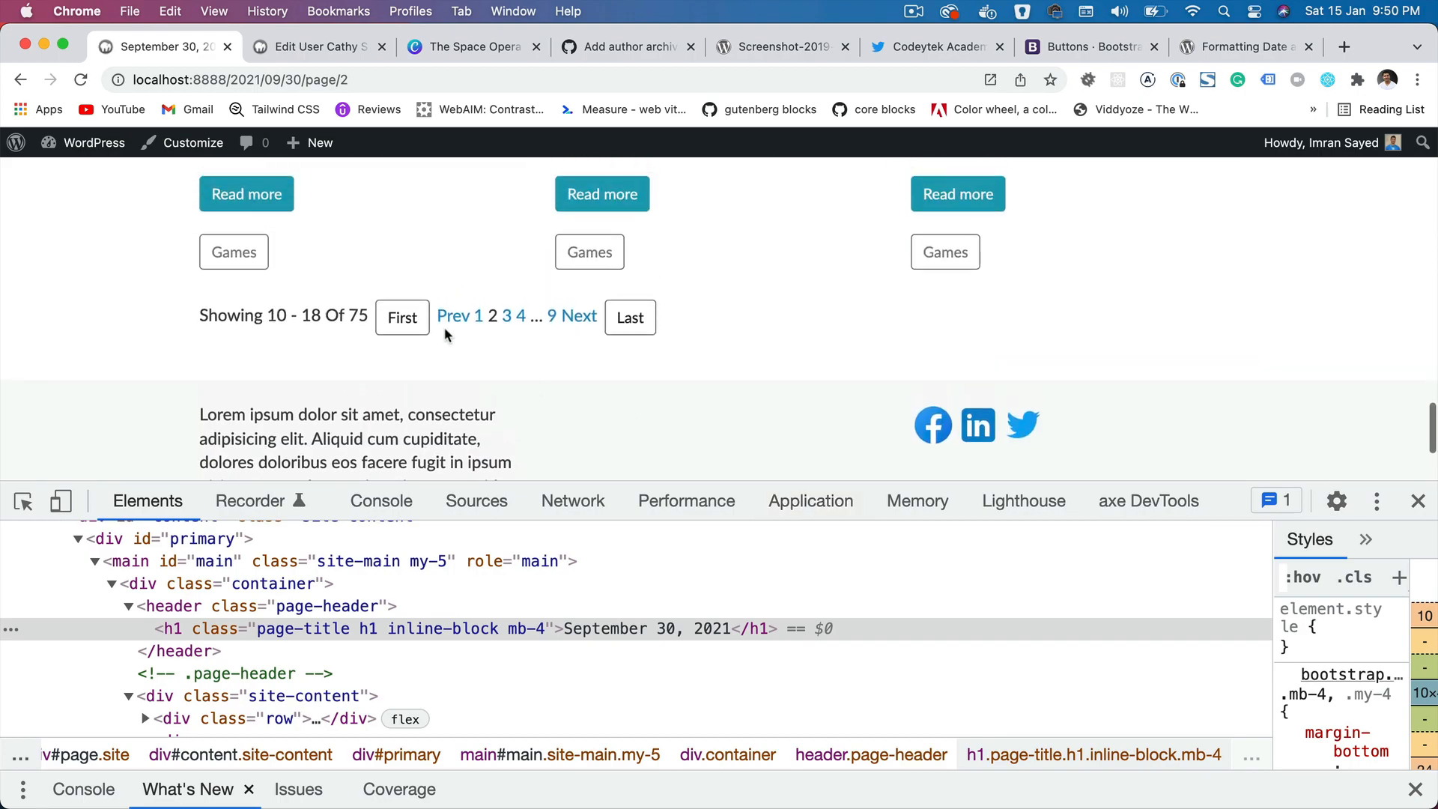
key(super+Tab)
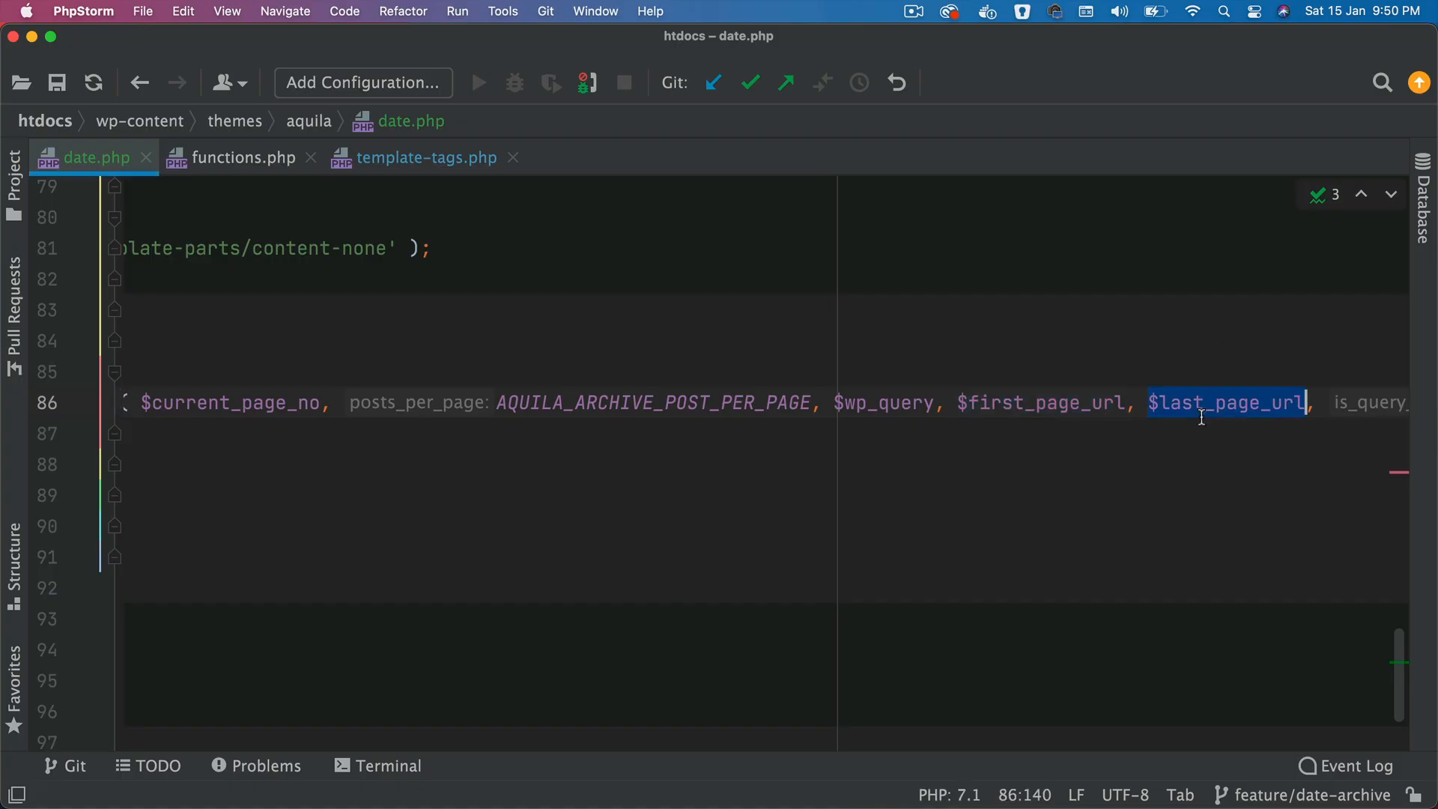
key(super+Tab)
key(super+Tab)
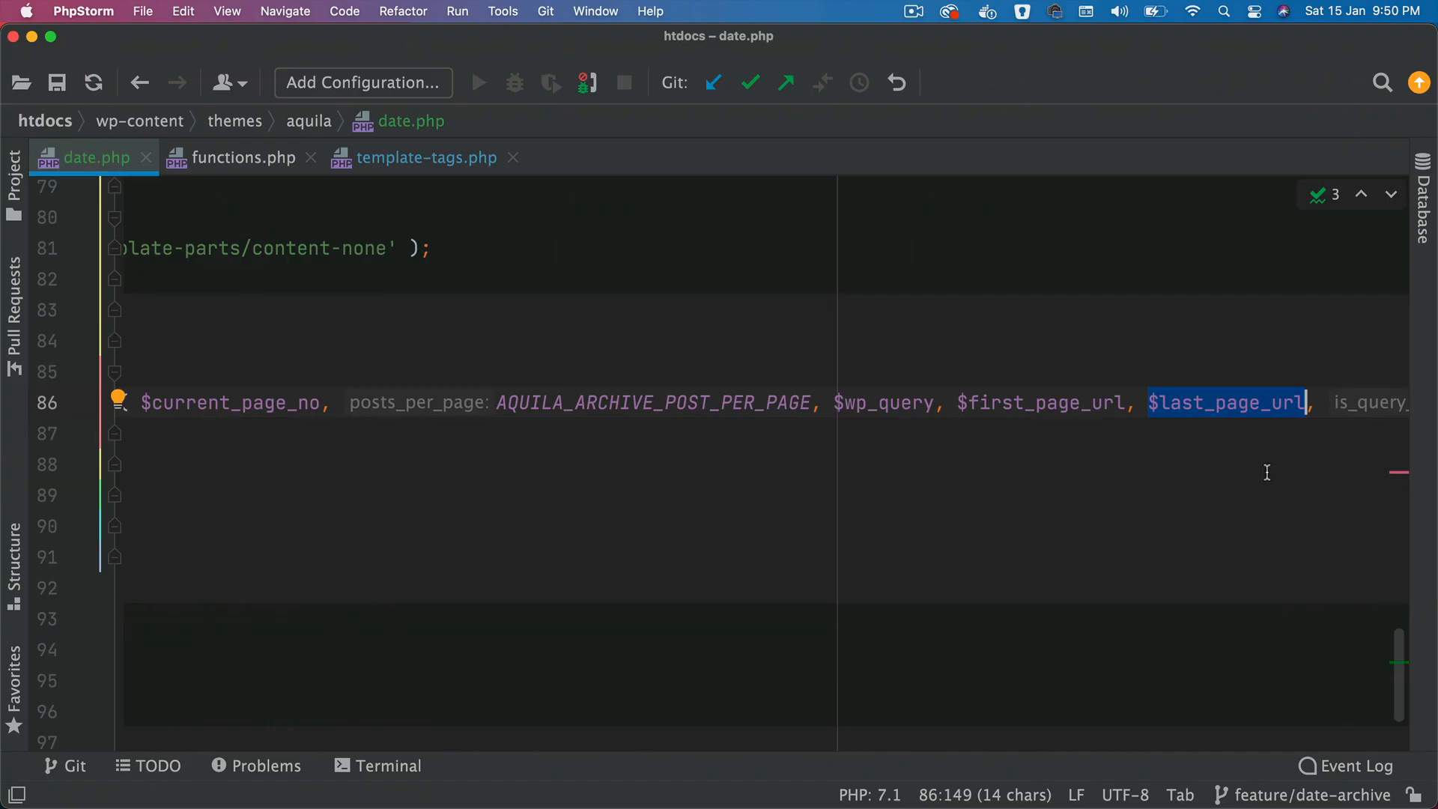
scroll(1267, 473, right, 5)
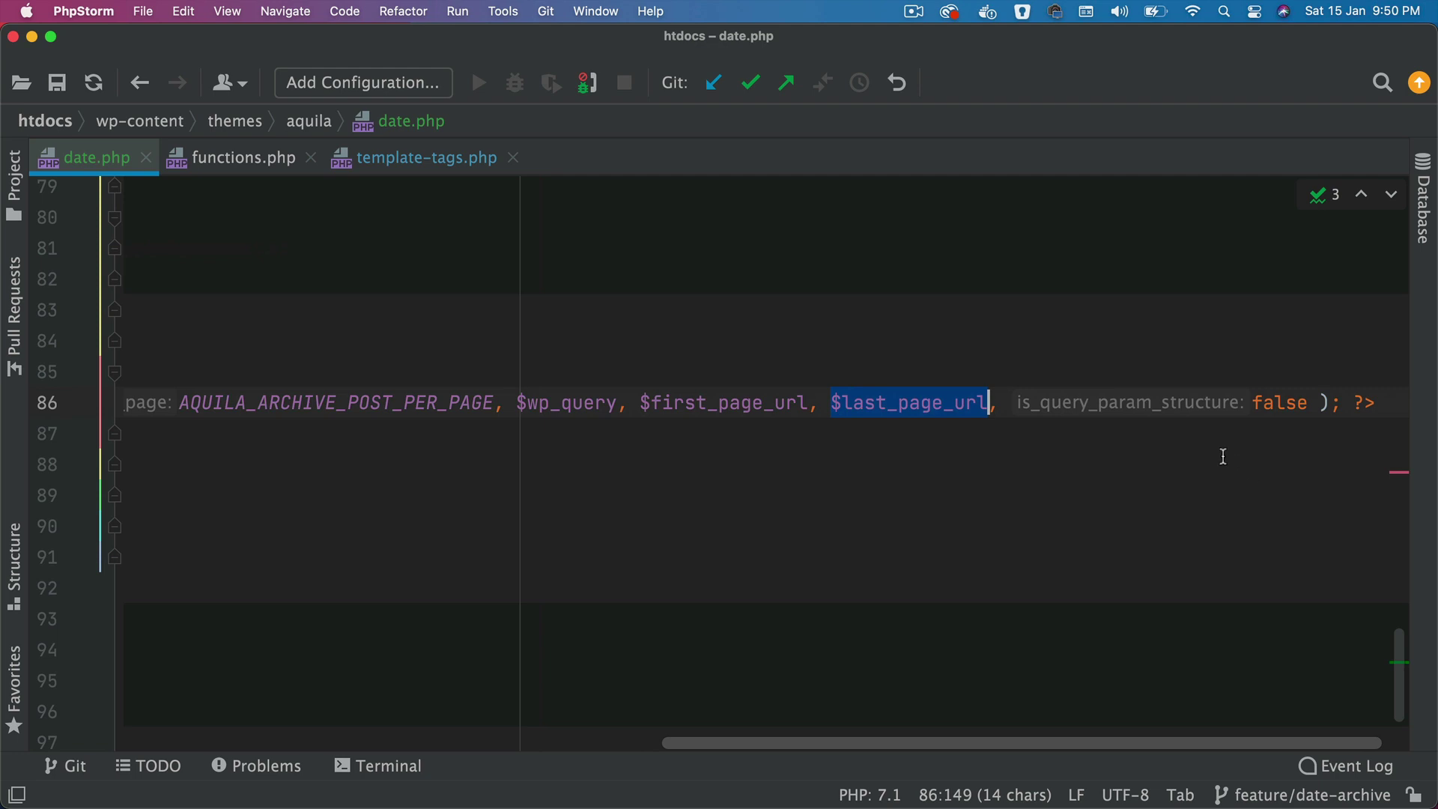
double_click(1279, 402)
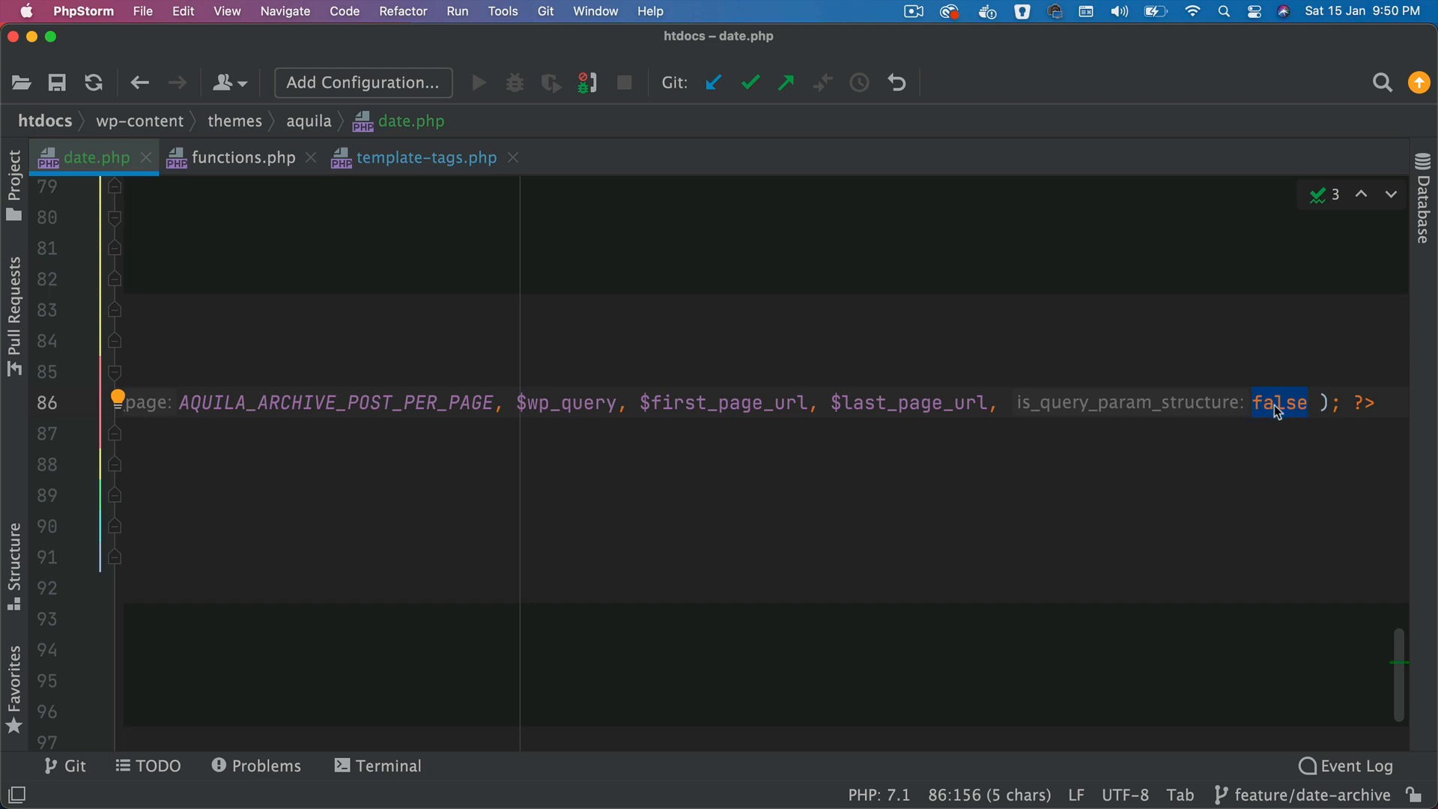
scroll(720, 403, left, 10)
- Jump to the aquila_the_post_pagination definition in template-tags.php
click(610, 404)
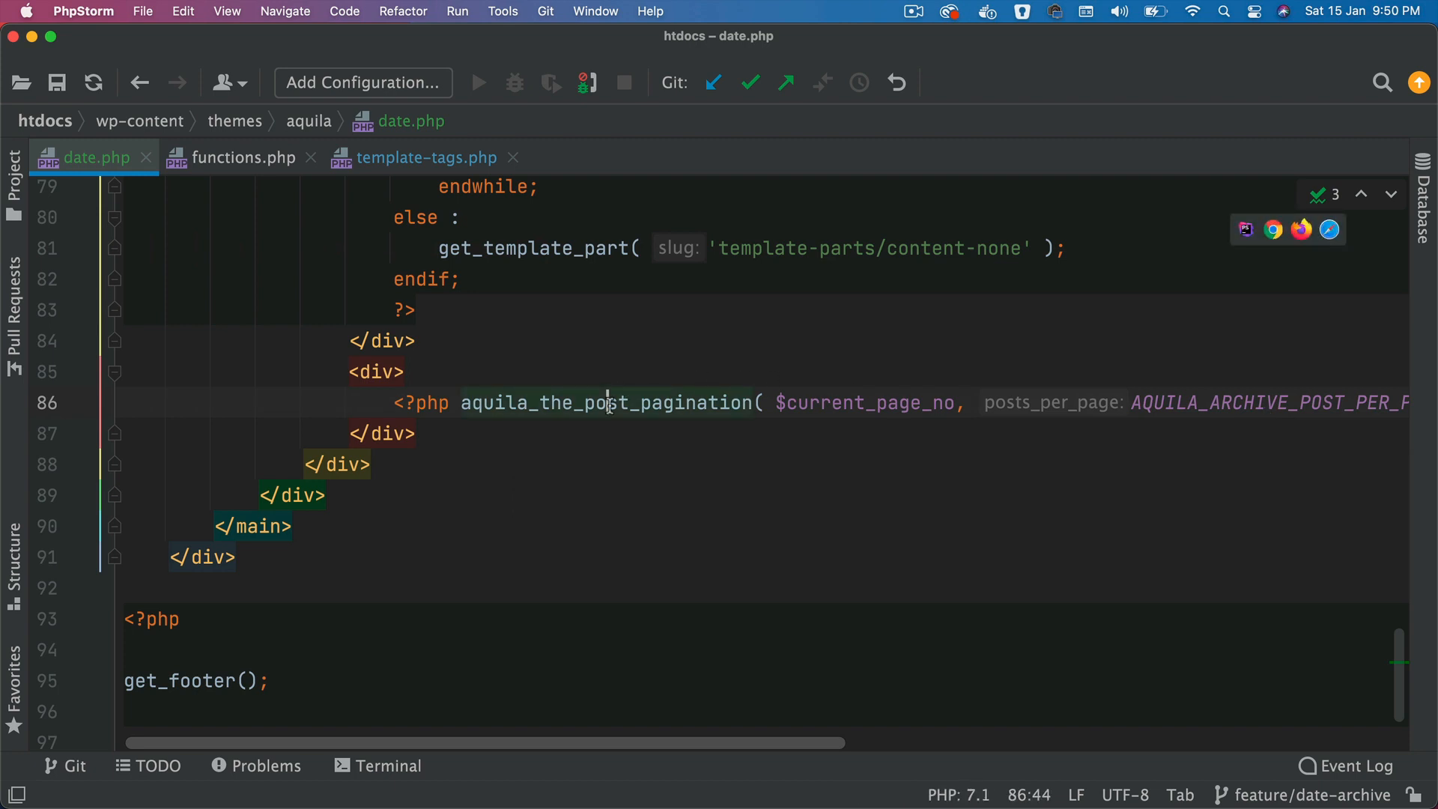
key(super+b)
click(470, 421)
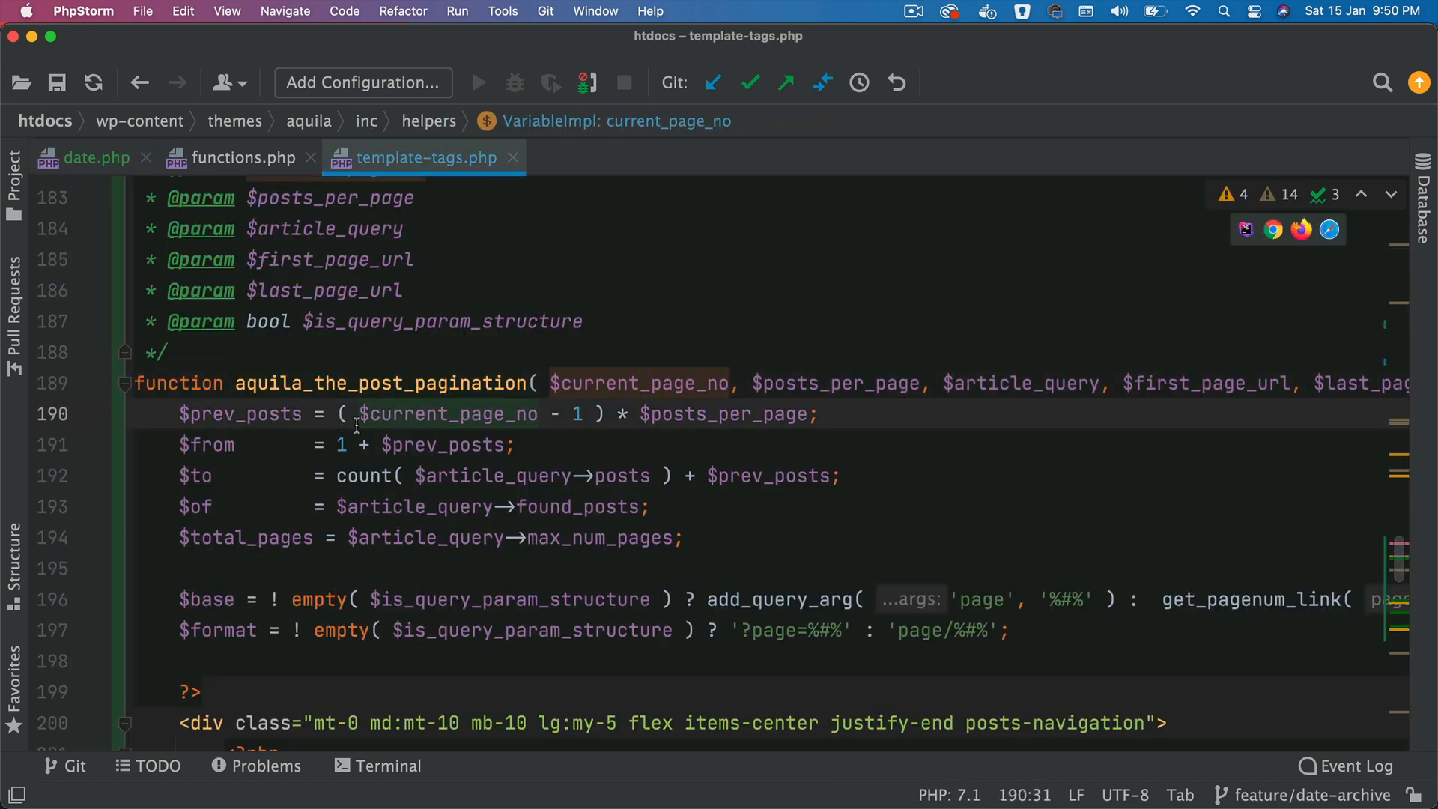
drag(821, 414, 179, 414)
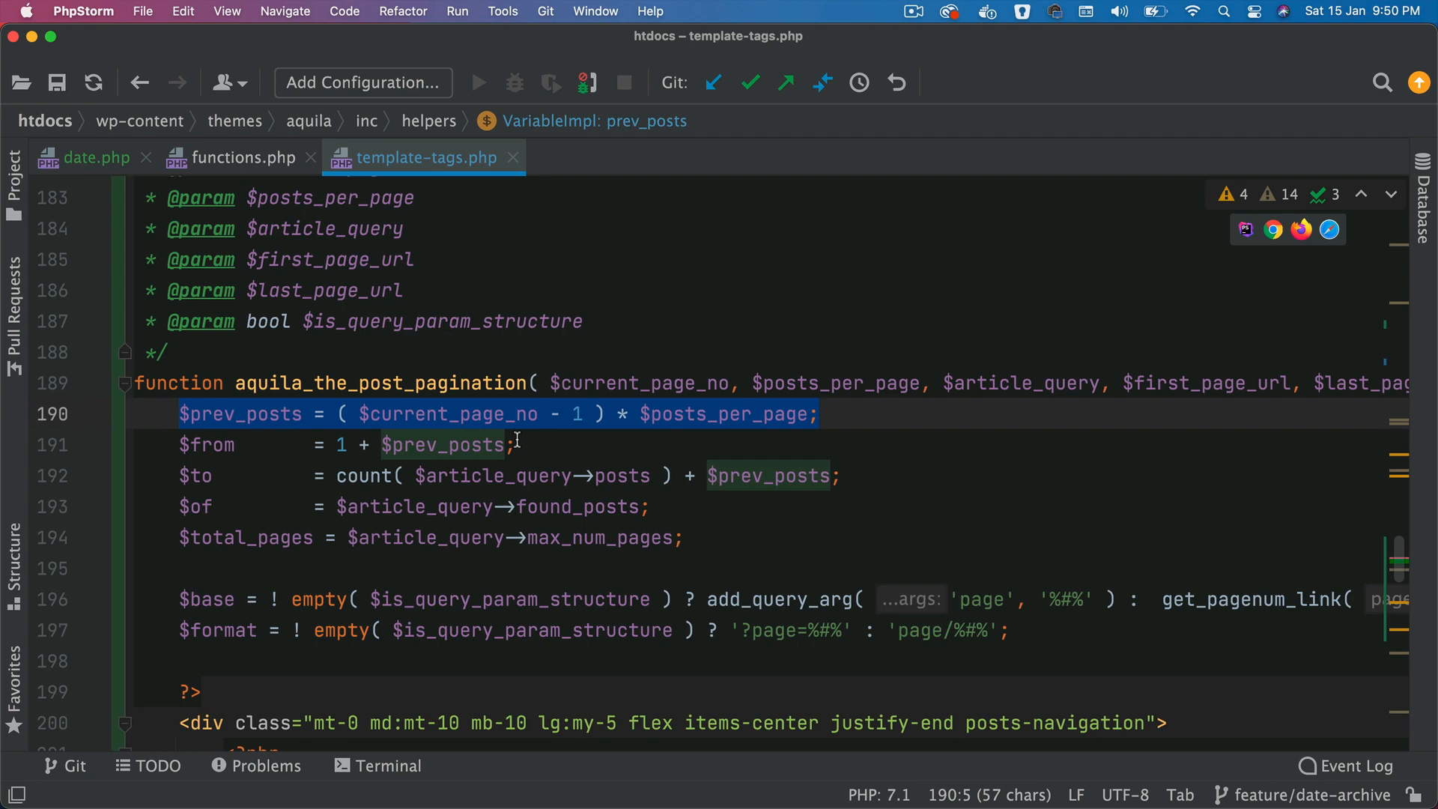
click(305, 419)
double_click(450, 414)
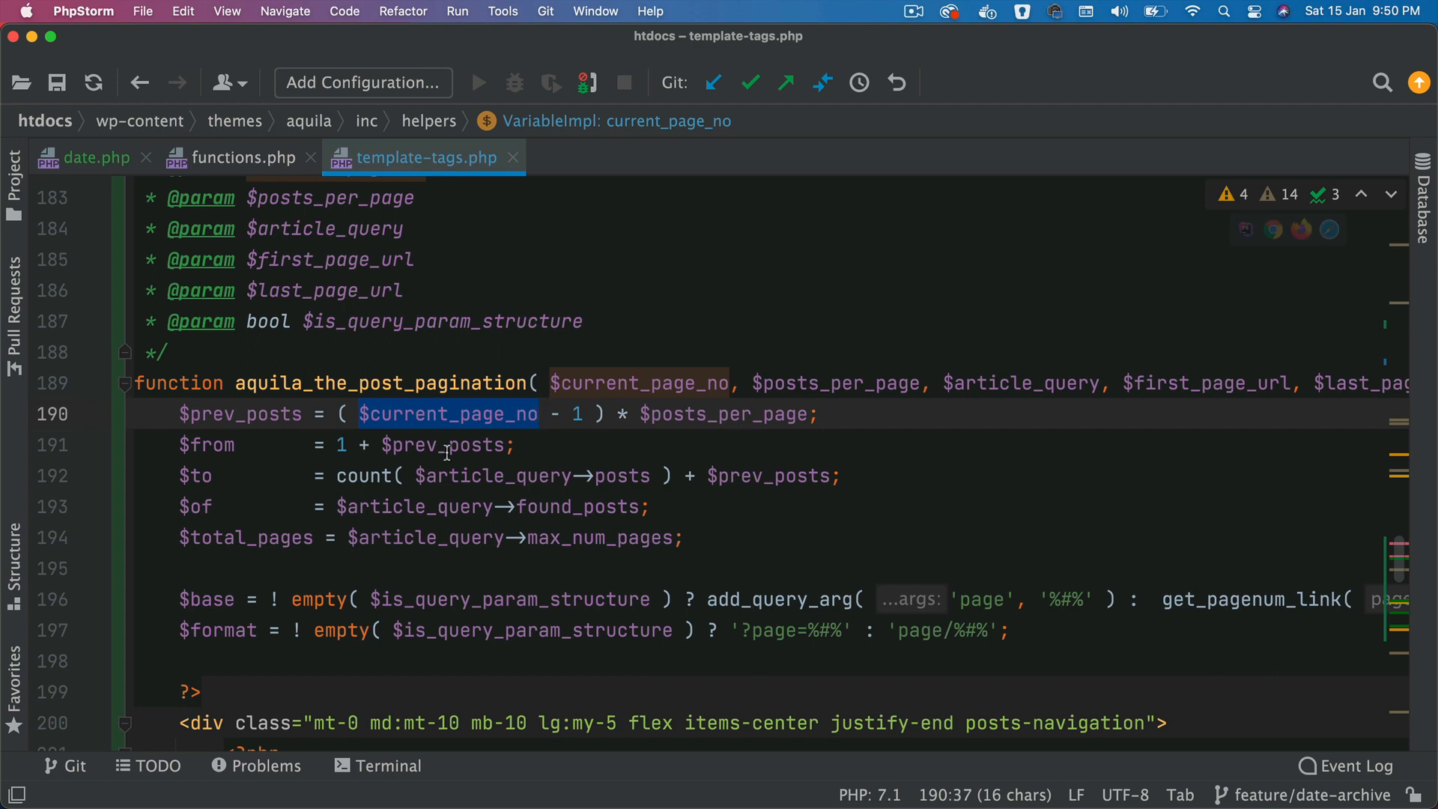
double_click(236, 414)
- Go to the archive's first page via the First button, close DevTools, and return to $current_page_no on line 190
key(super+Tab)
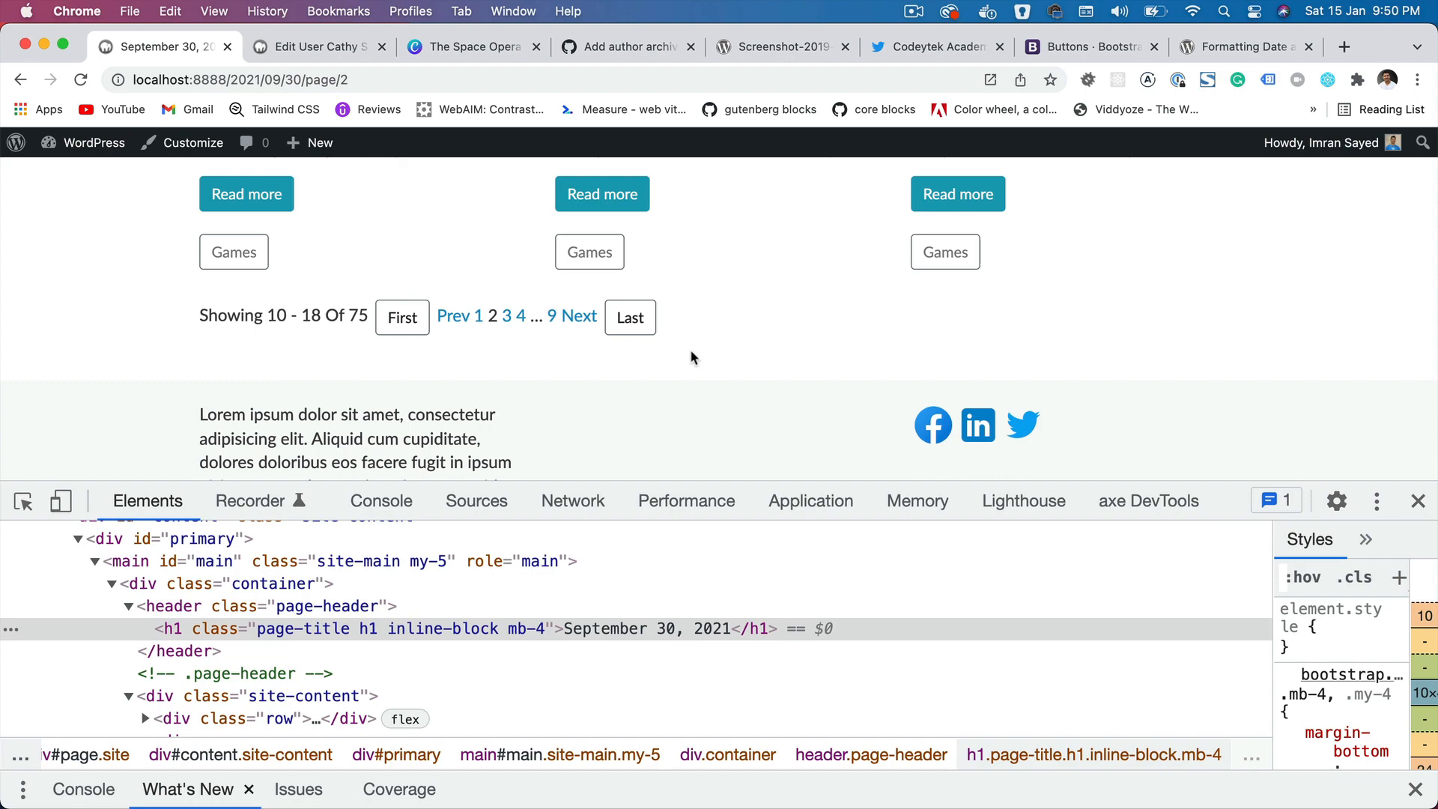
click(403, 319)
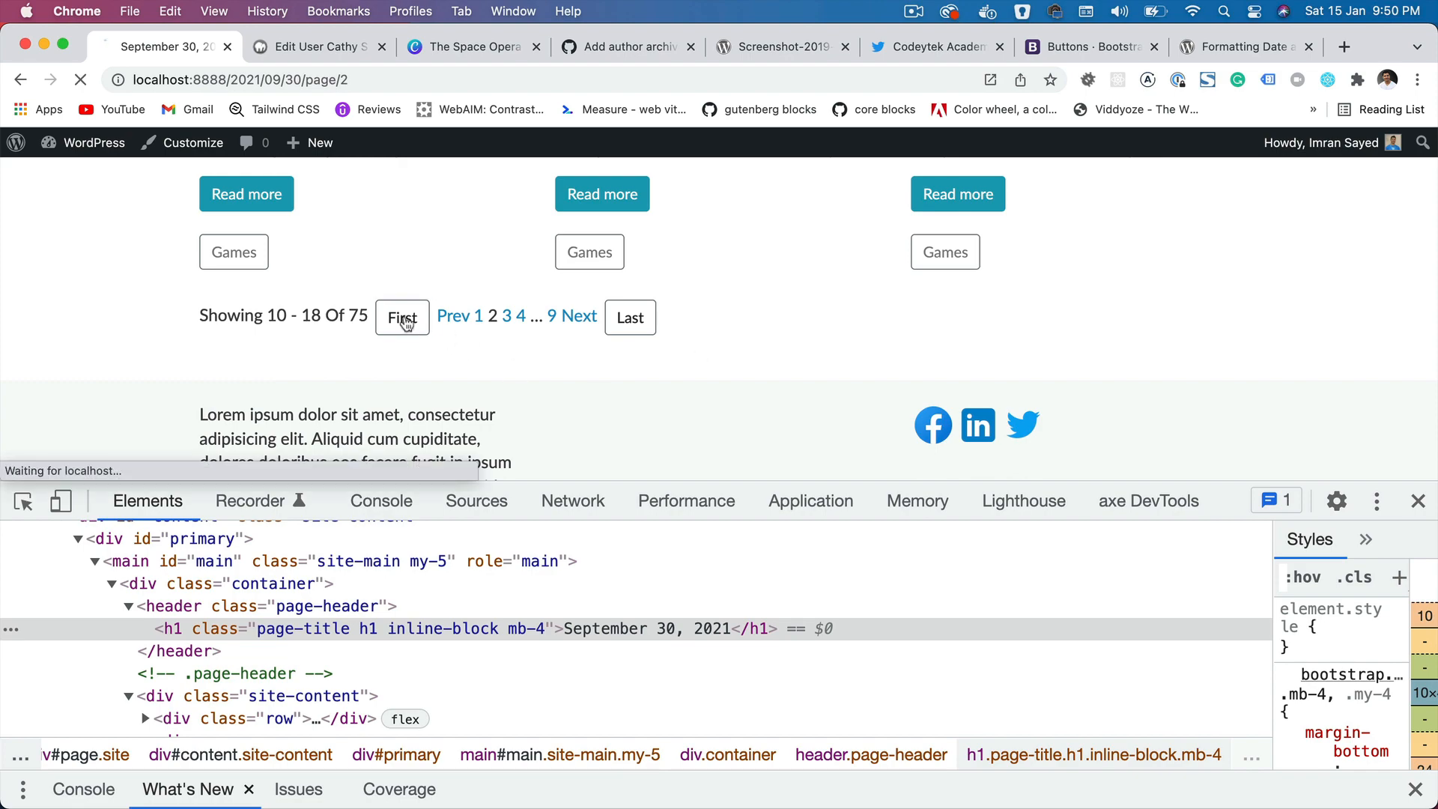
key(super+alt+i)
scroll(607, 474, down, 10)
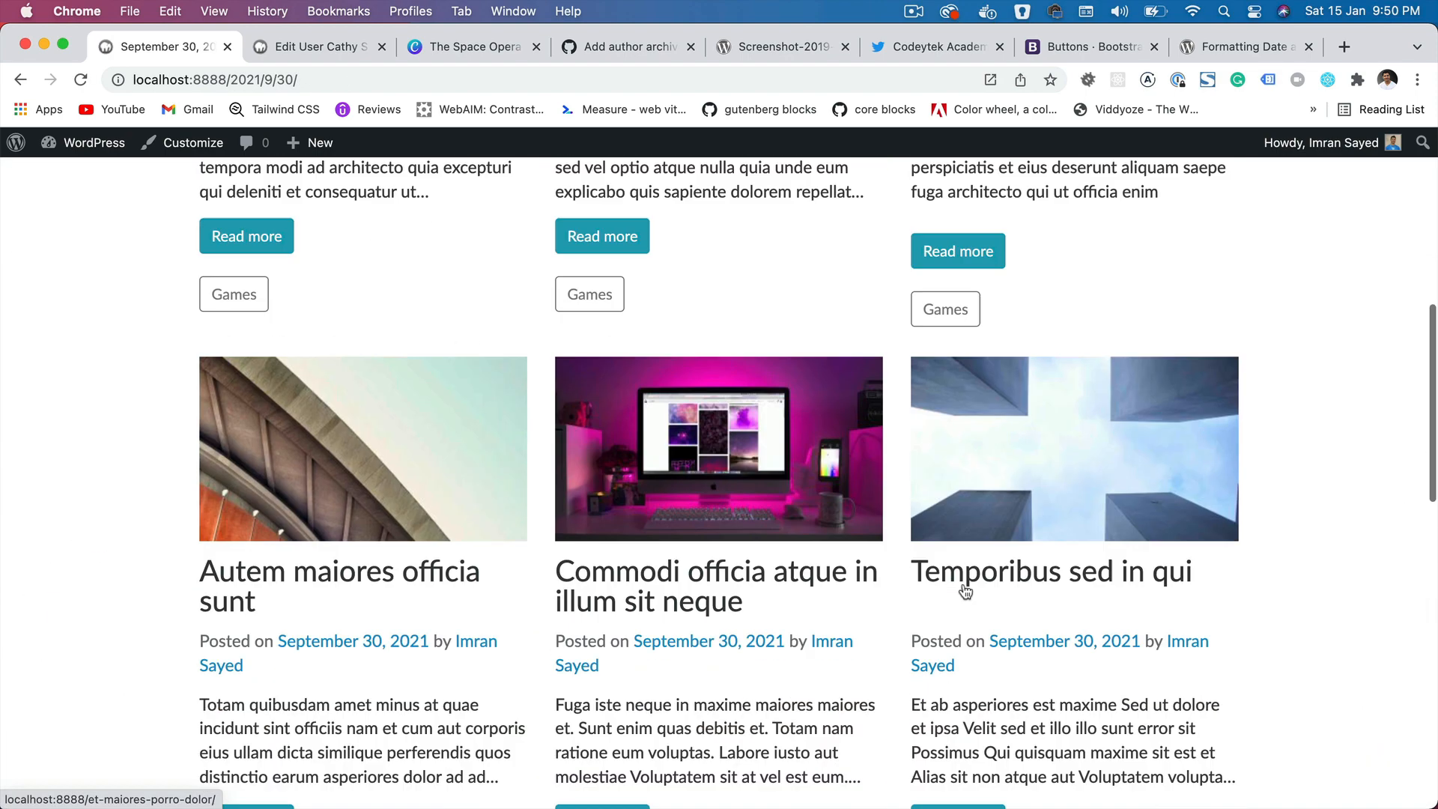
scroll(609, 473, down, 5)
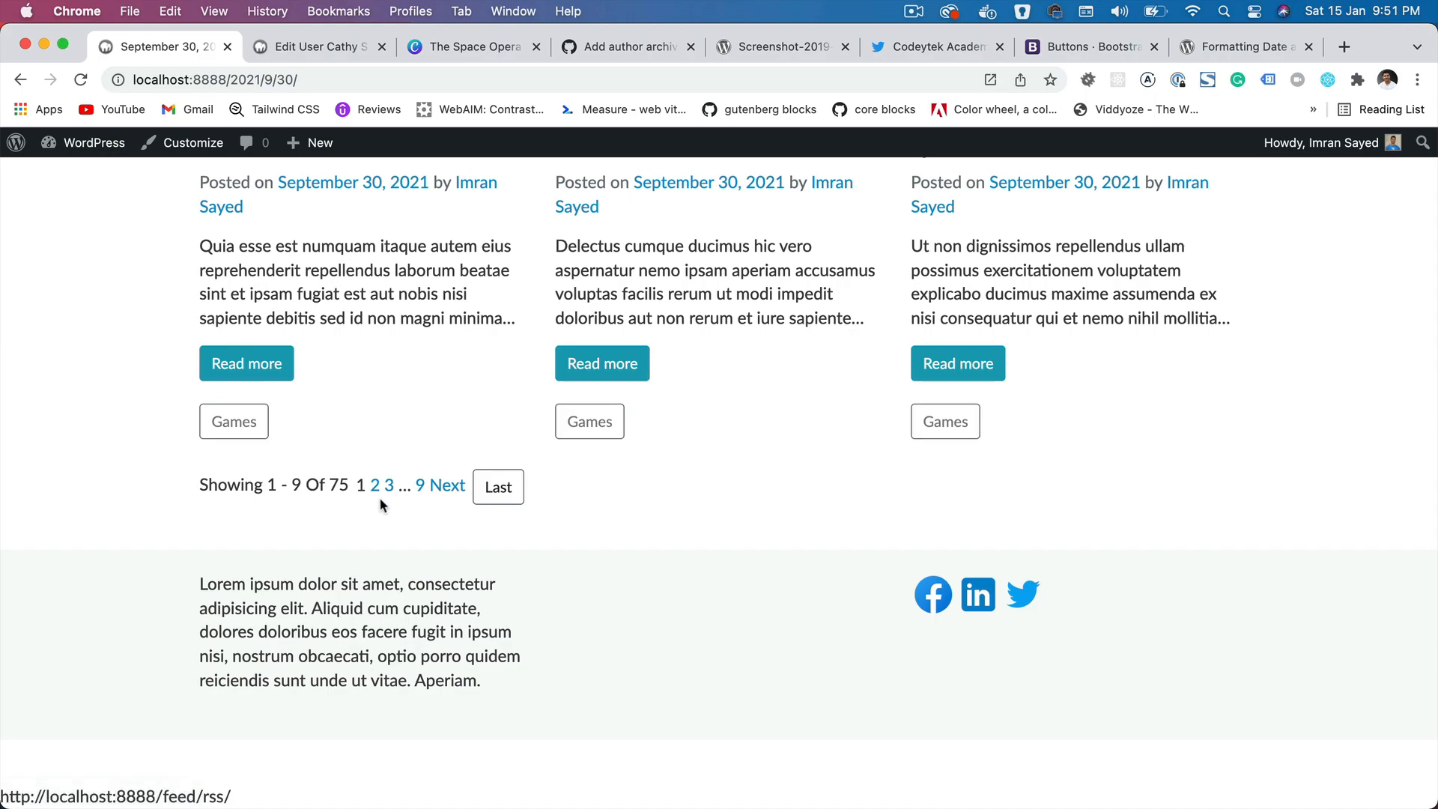
key(super+Tab)
double_click(523, 415)
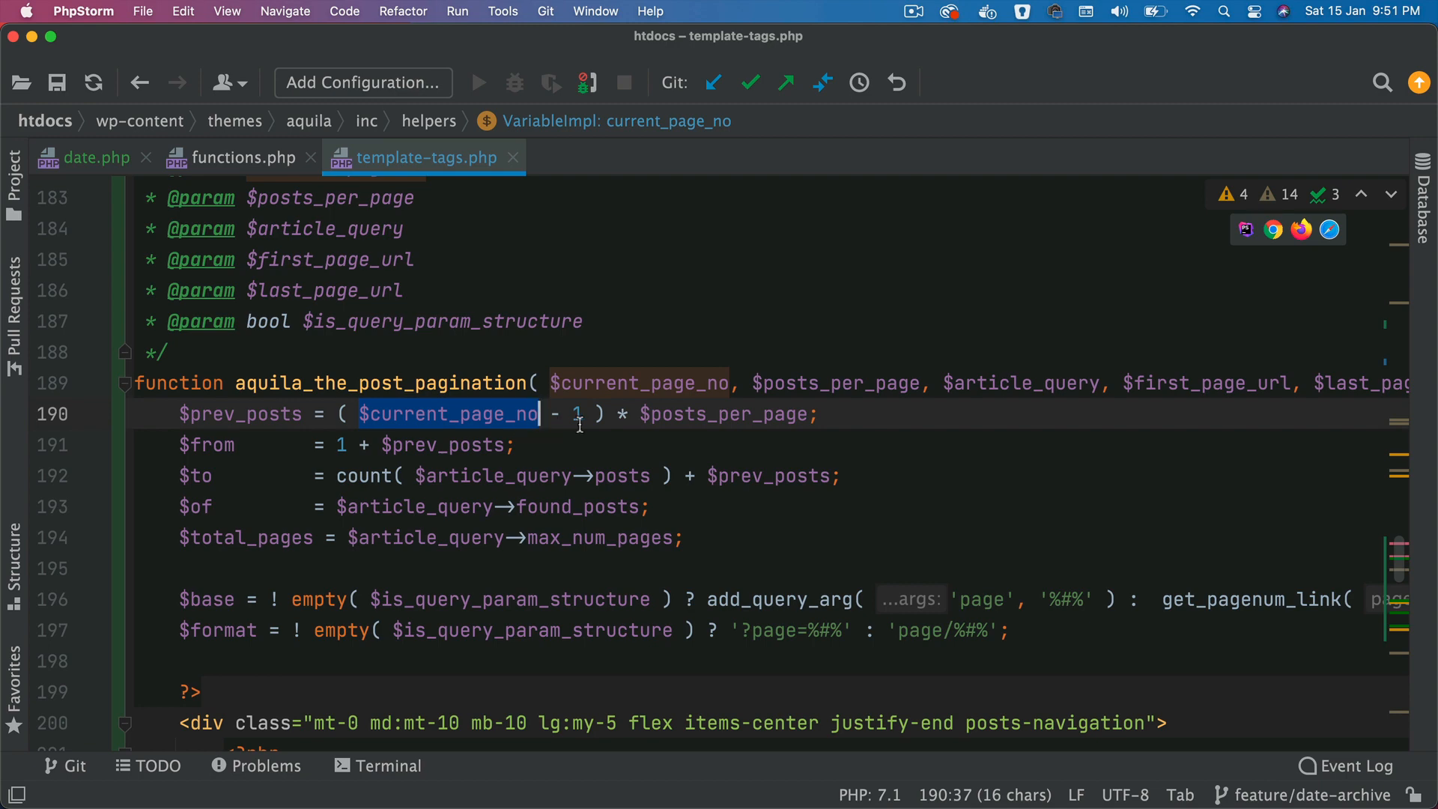
mouse_move(699, 414)
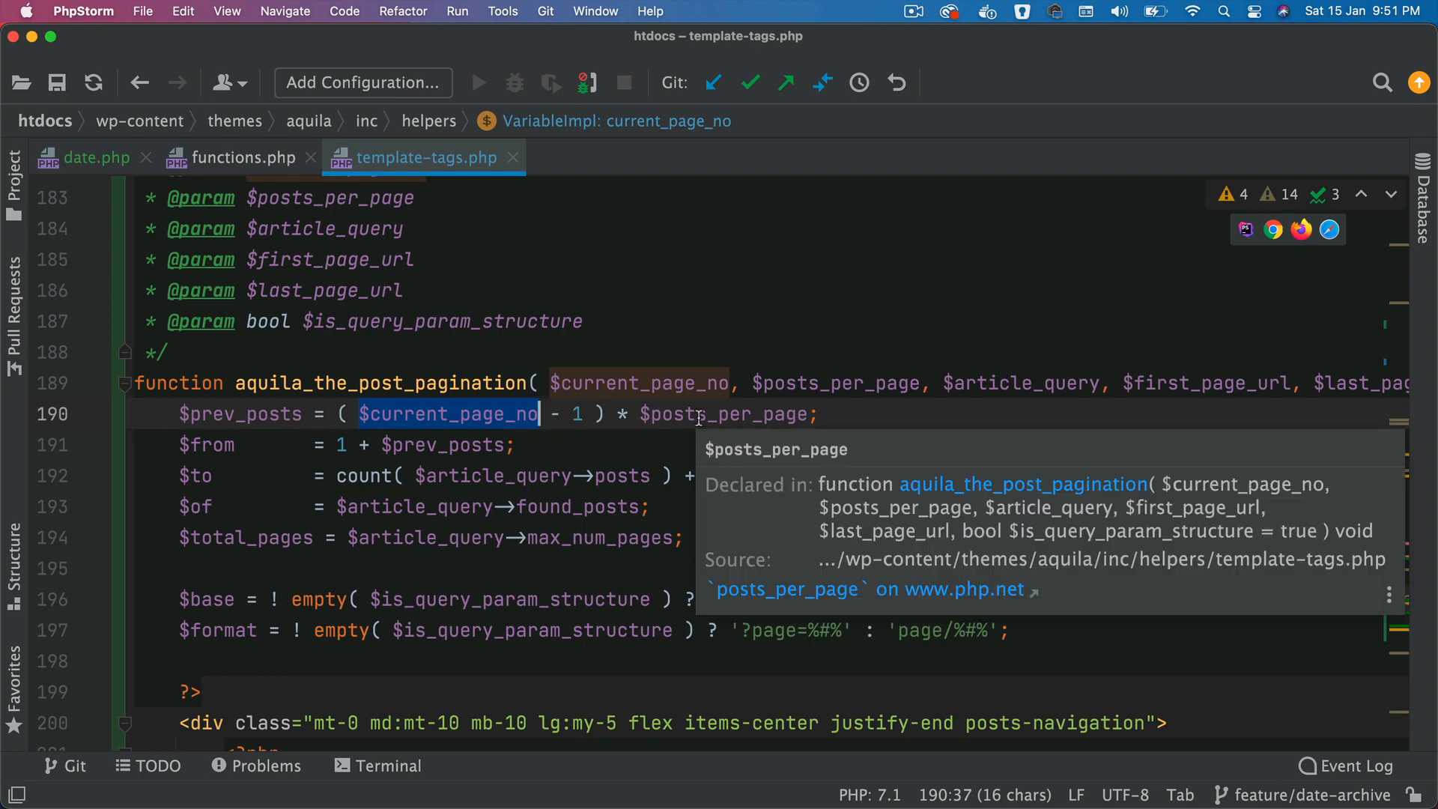
click(540, 445)
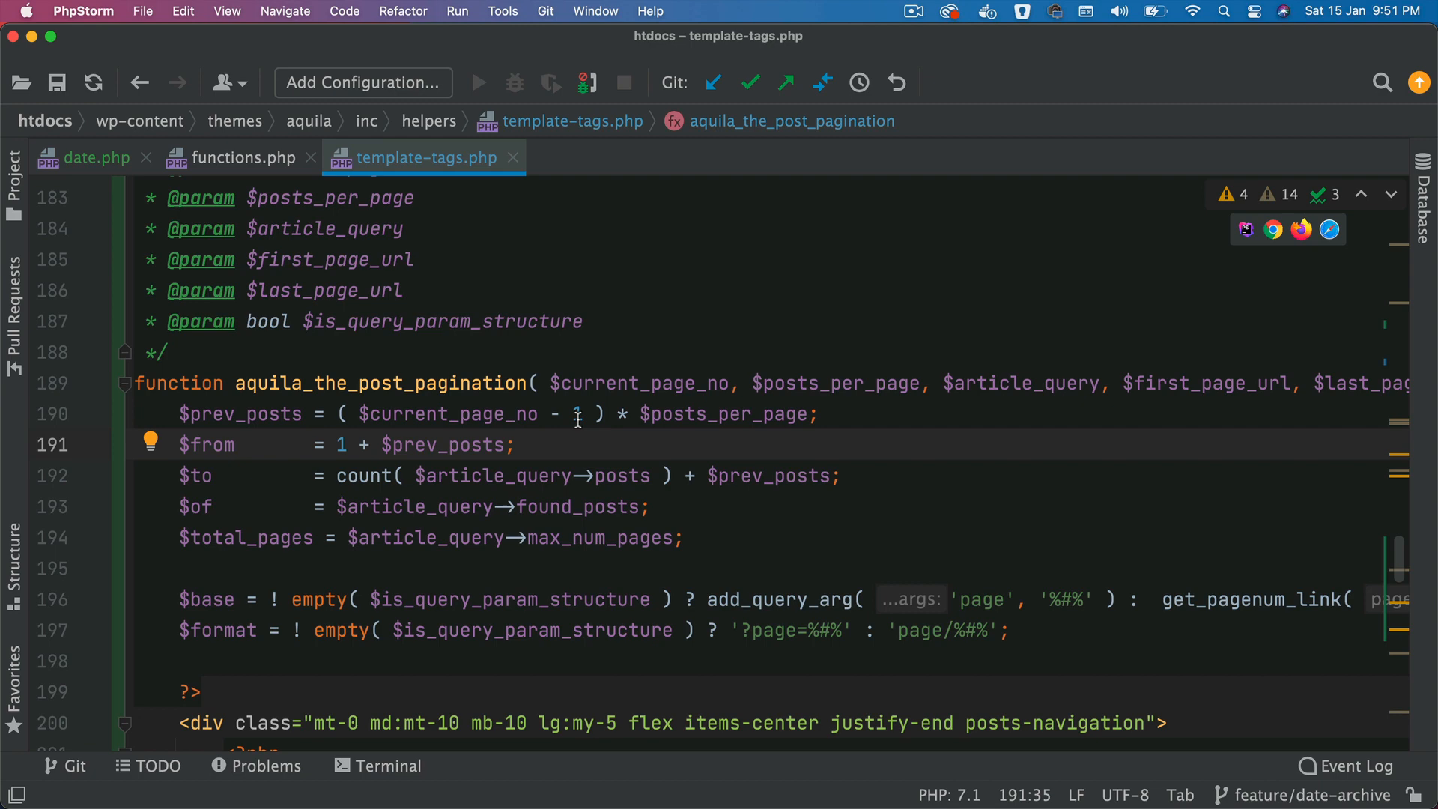
double_click(517, 414)
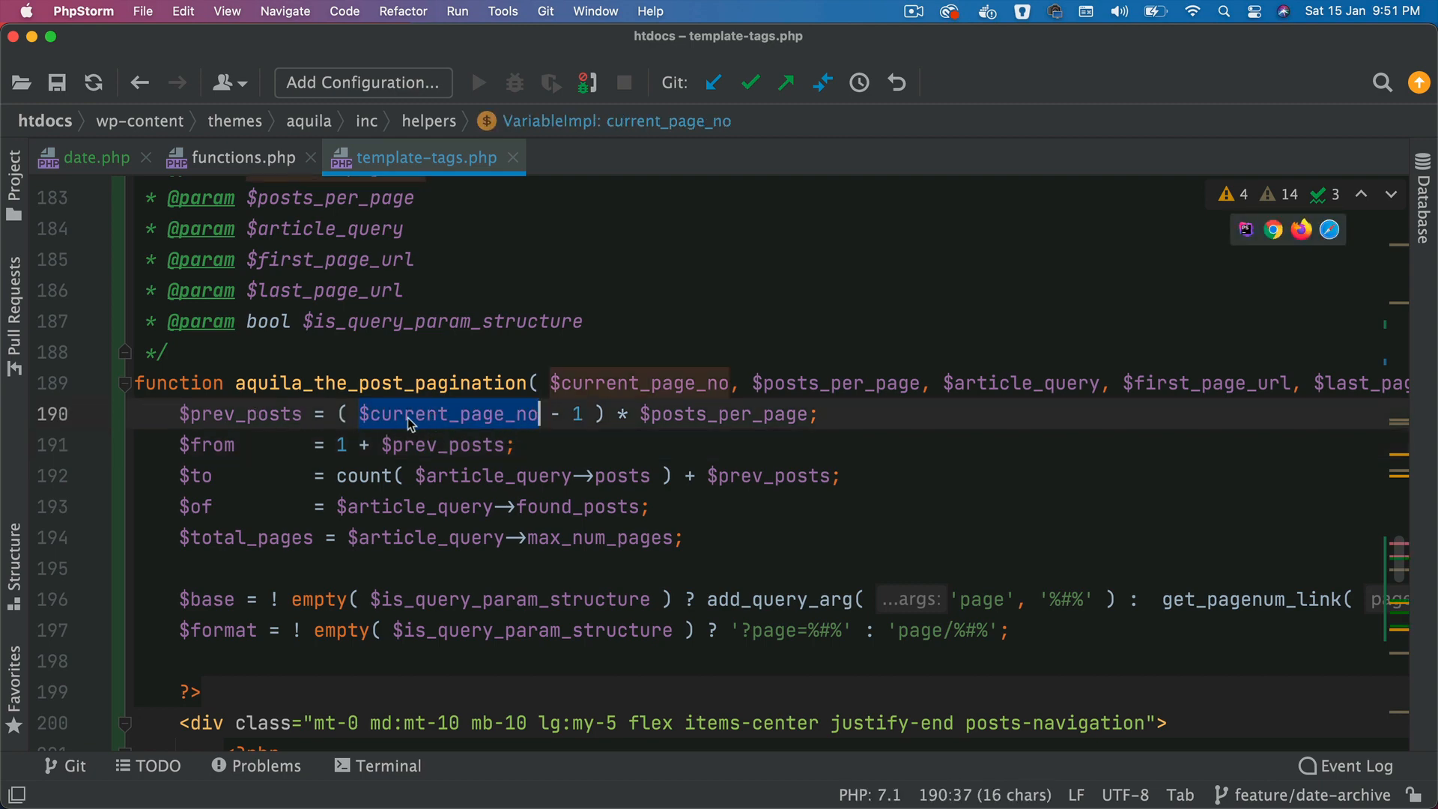
double_click(209, 445)
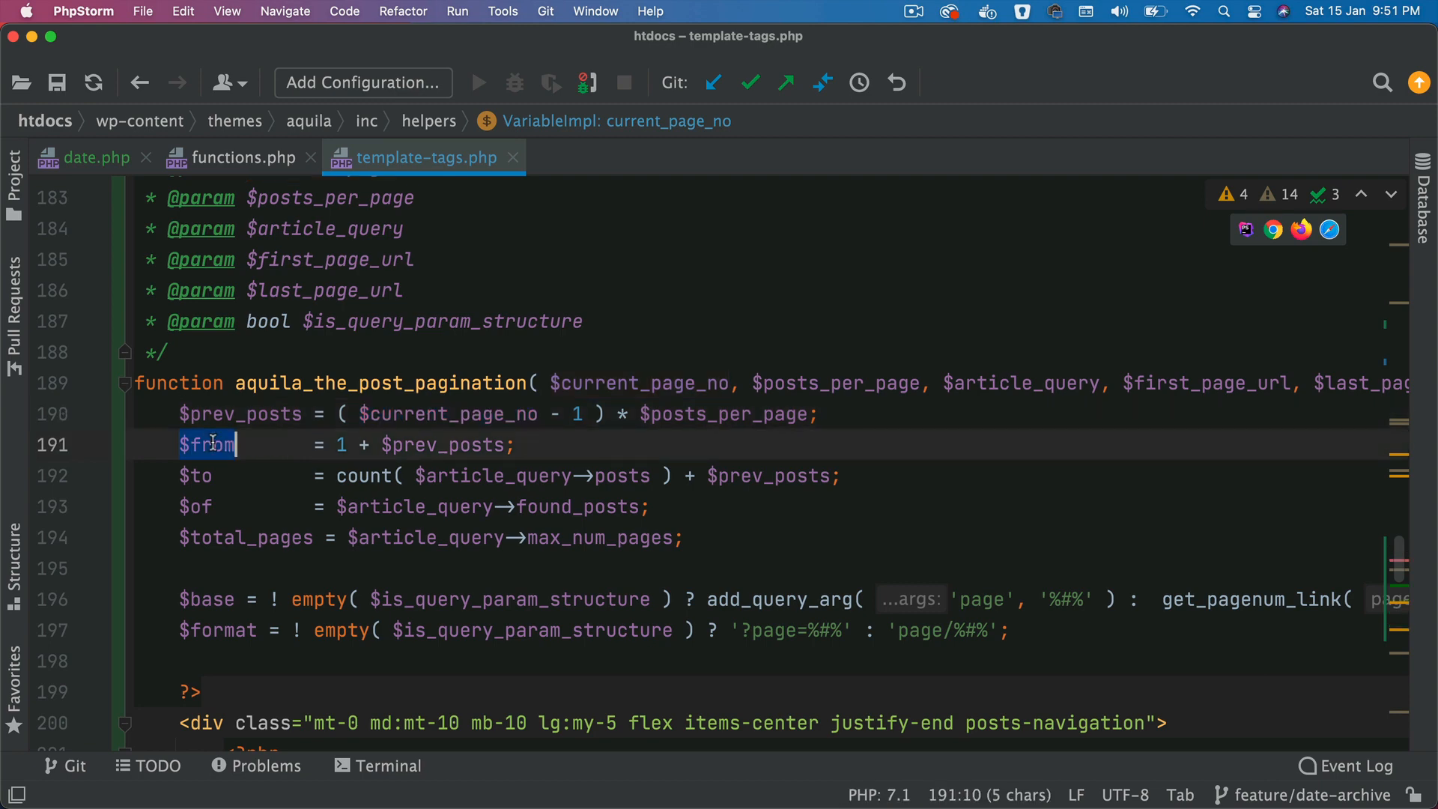
double_click(440, 445)
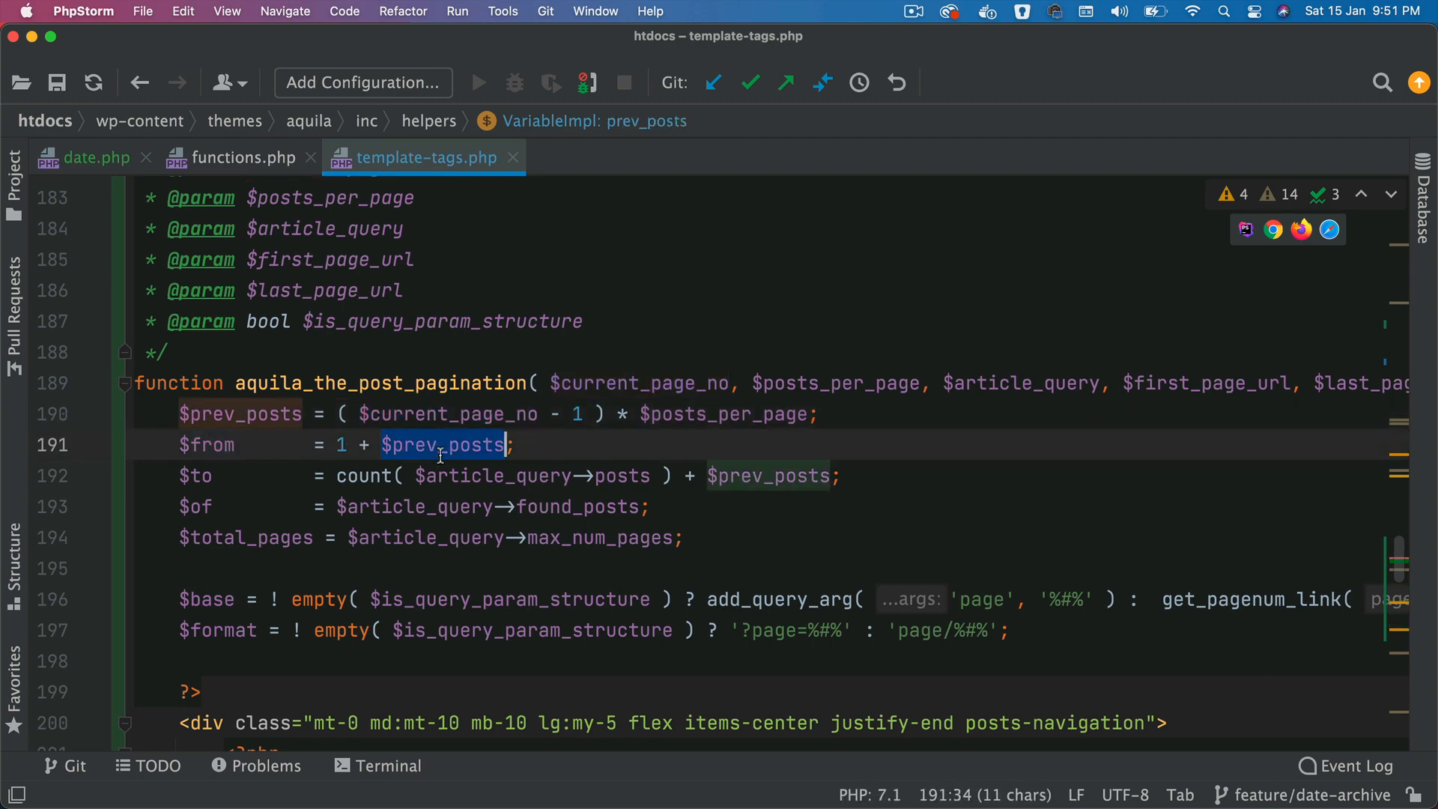
scroll(441, 445, down, 3)
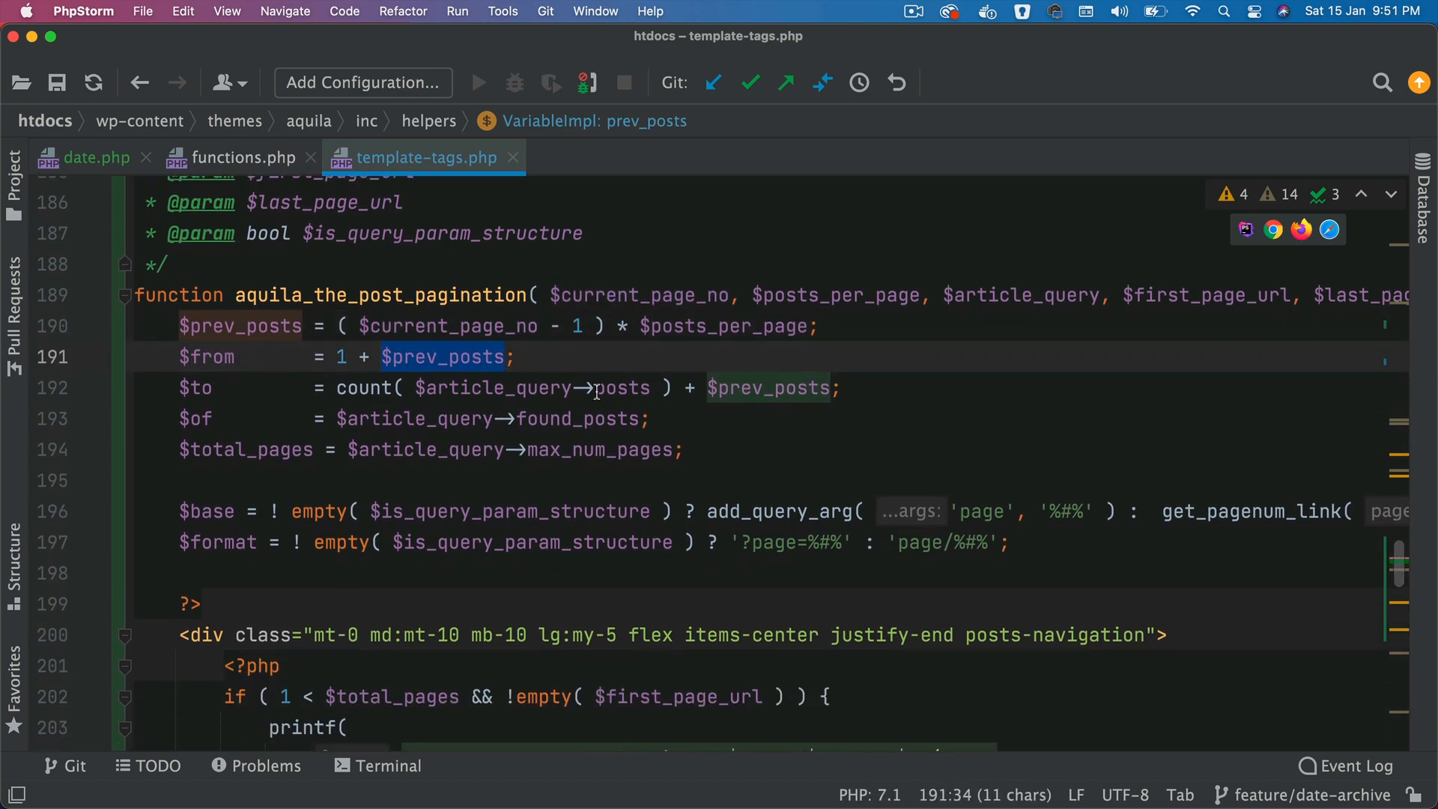
drag(652, 388, 415, 388)
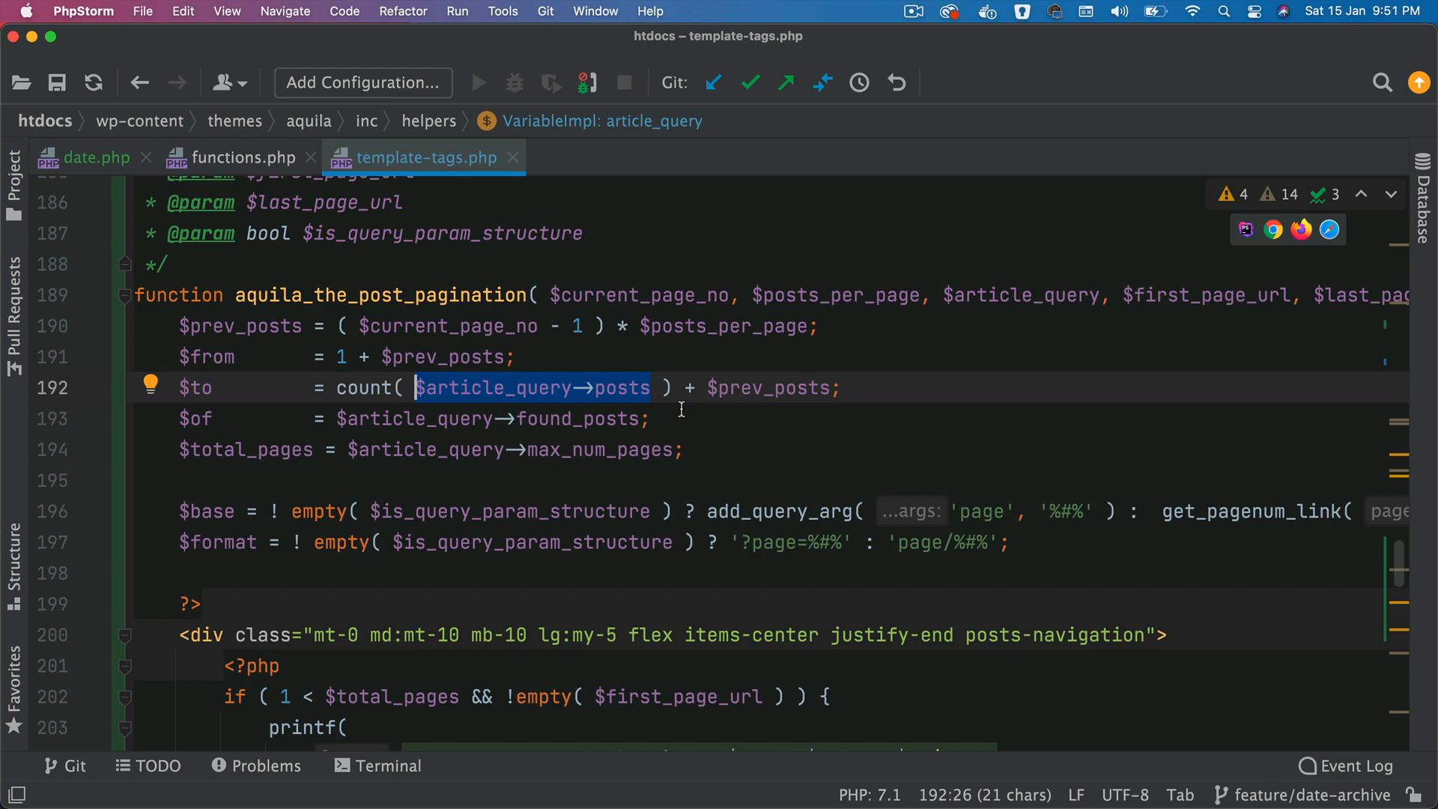
double_click(769, 388)
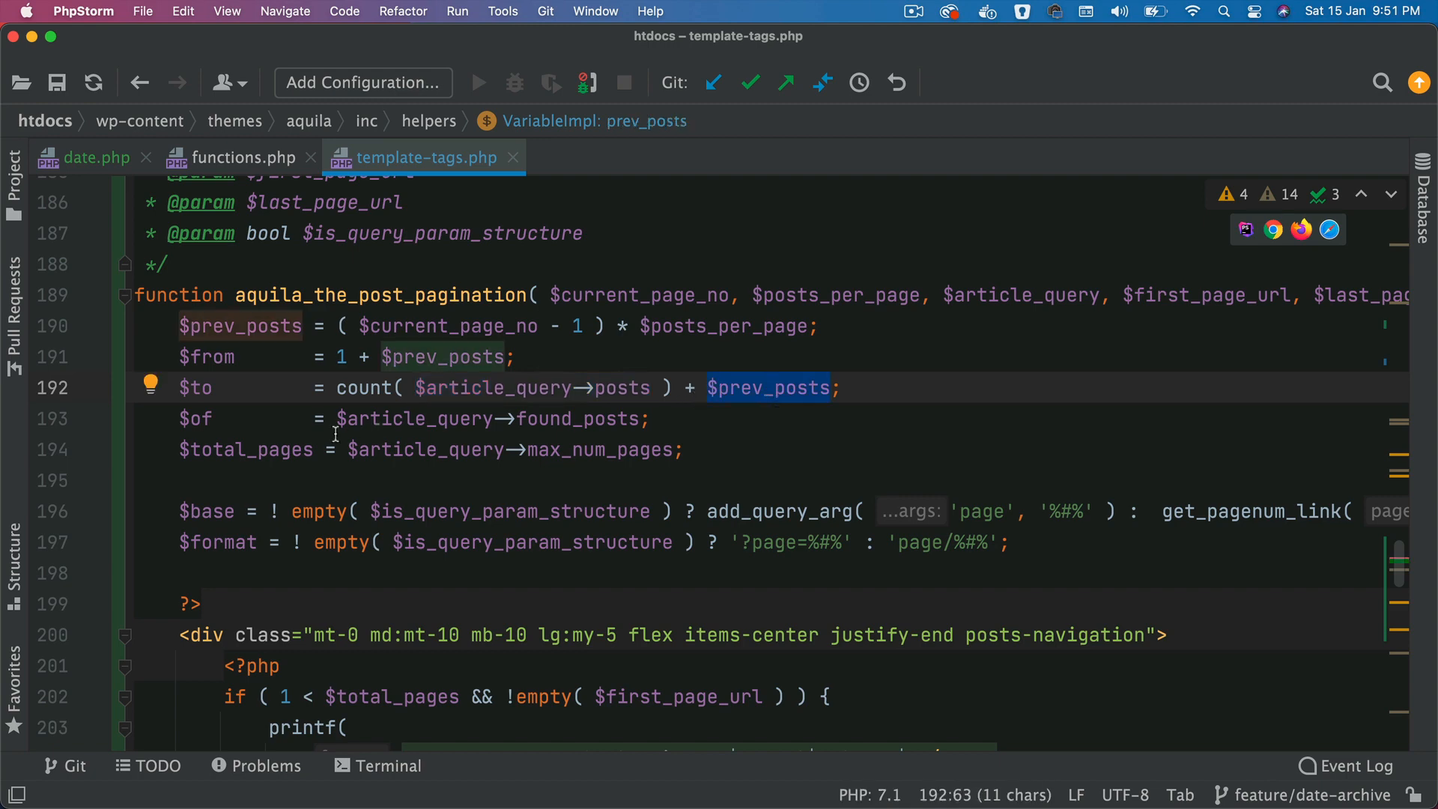
double_click(203, 418)
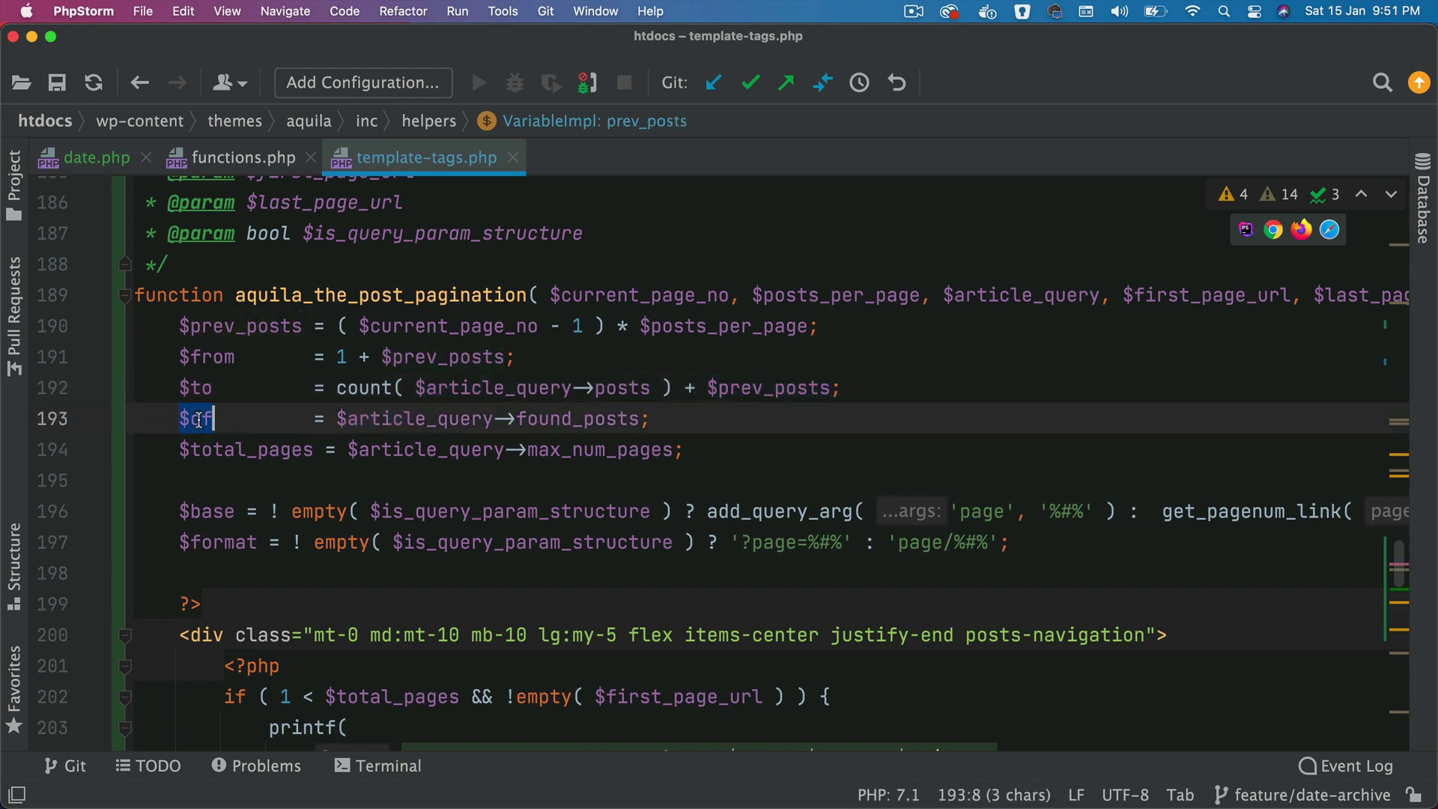
double_click(416, 418)
double_click(537, 419)
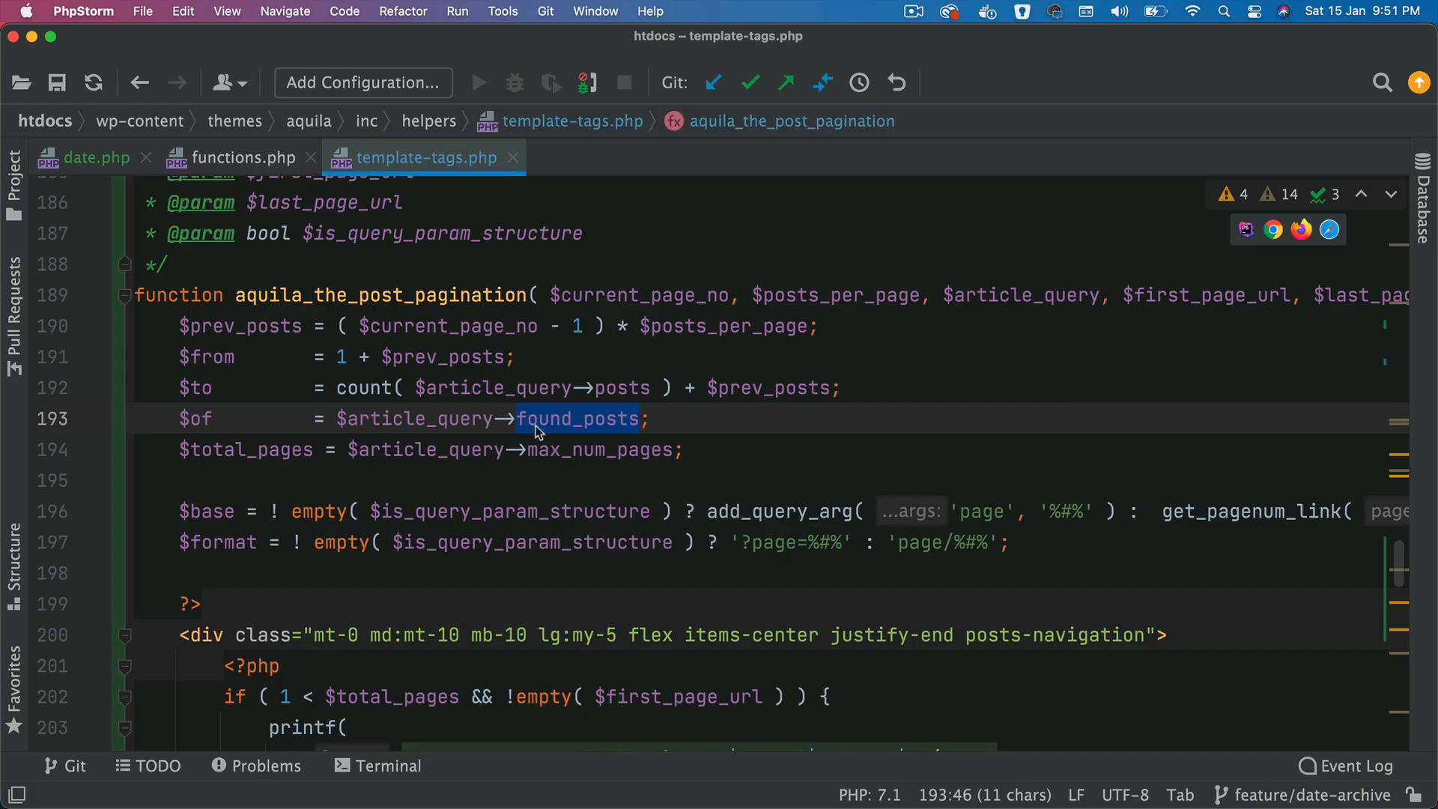
key(super+Tab)
drag(350, 486, 327, 486)
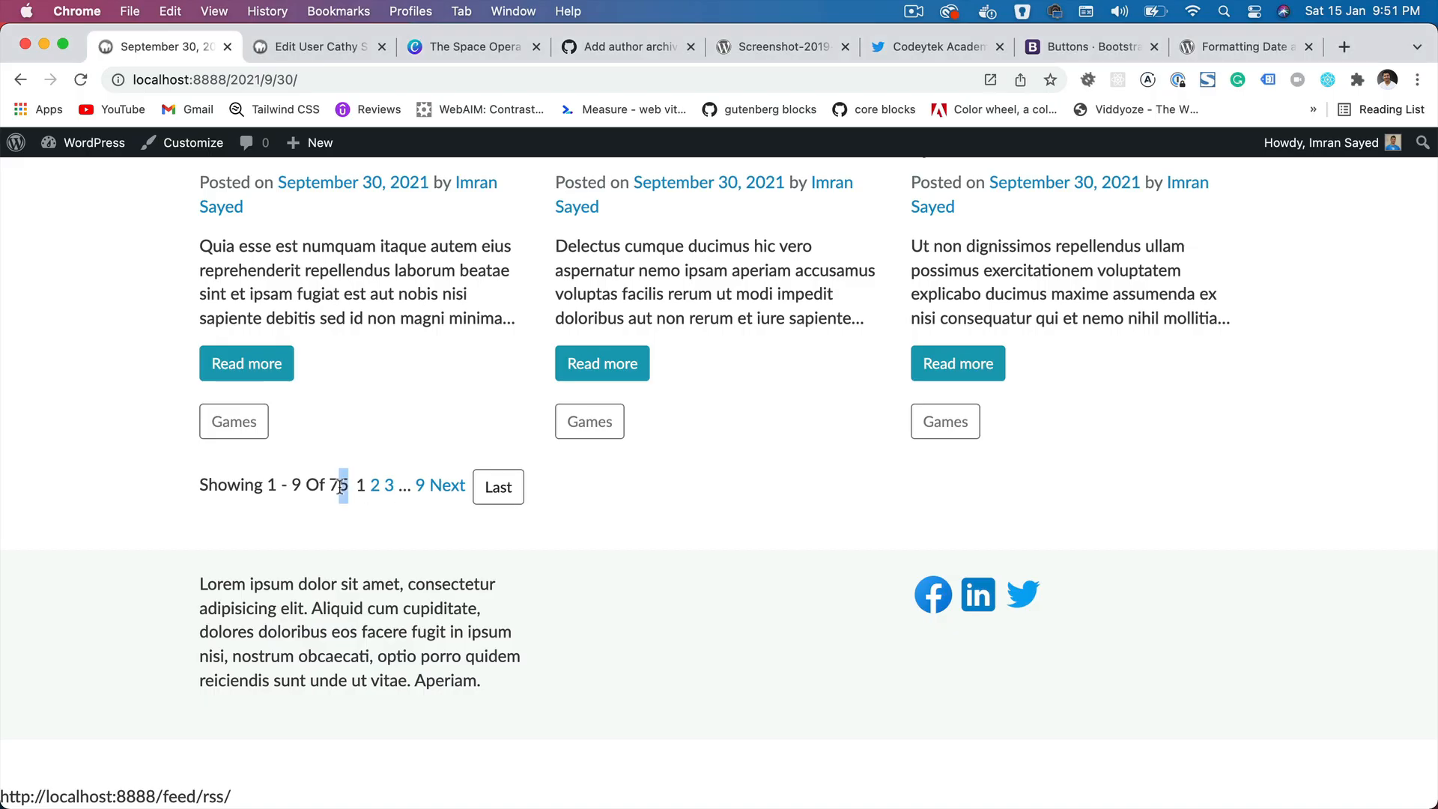
key(super+Tab)
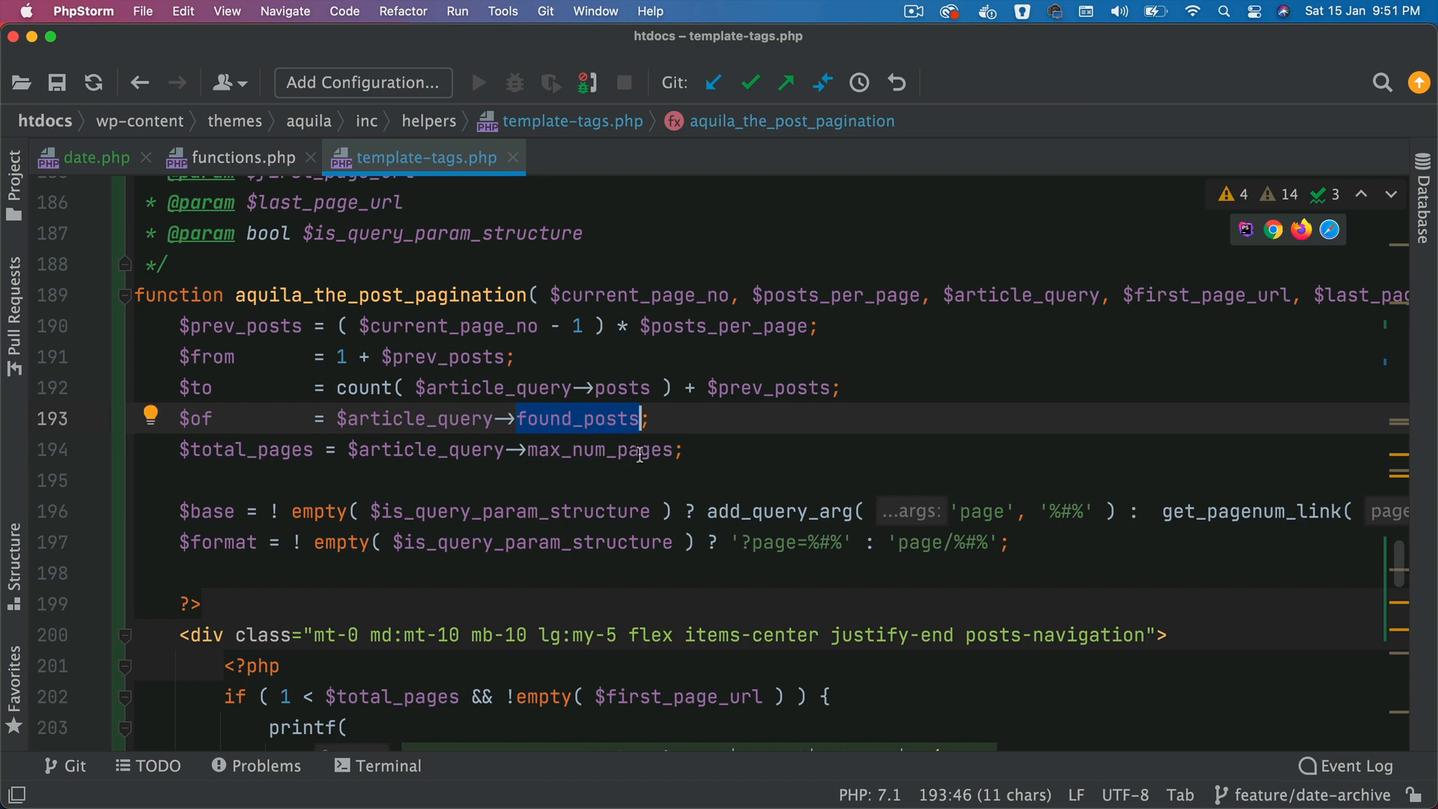
double_click(574, 450)
mouse_move(599, 449)
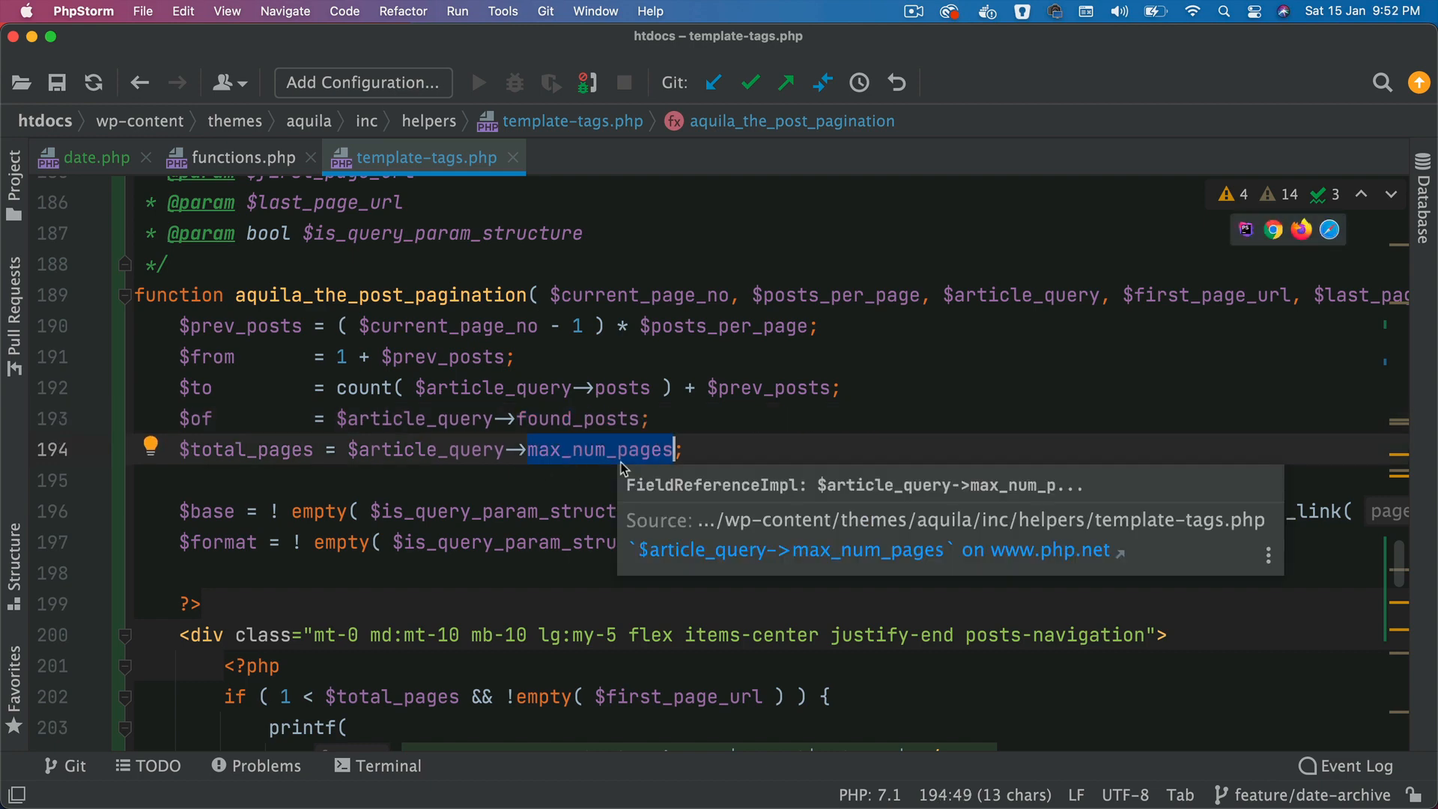
click(229, 480)
key(super+a)
double_click(247, 449)
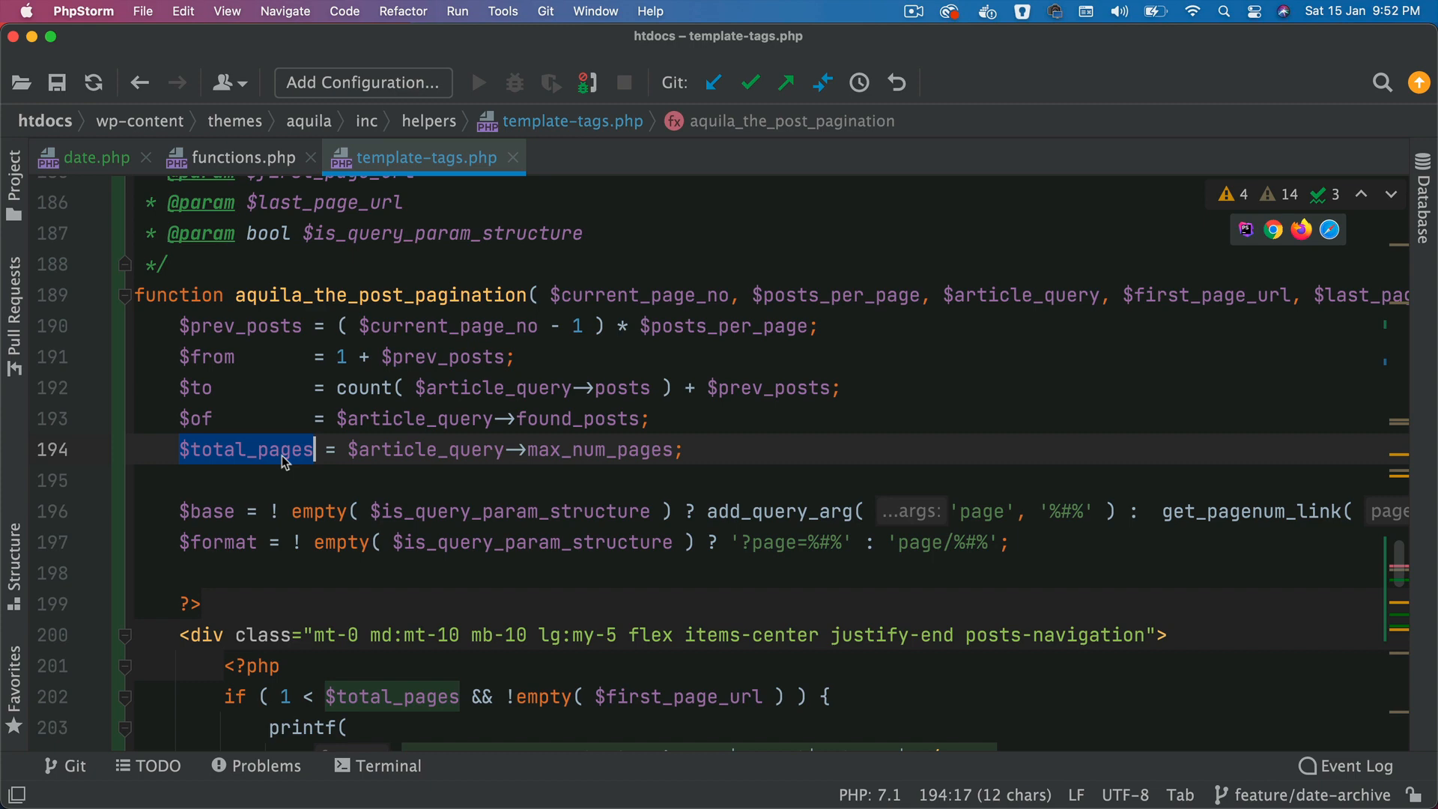
scroll(506, 449, down, 4)
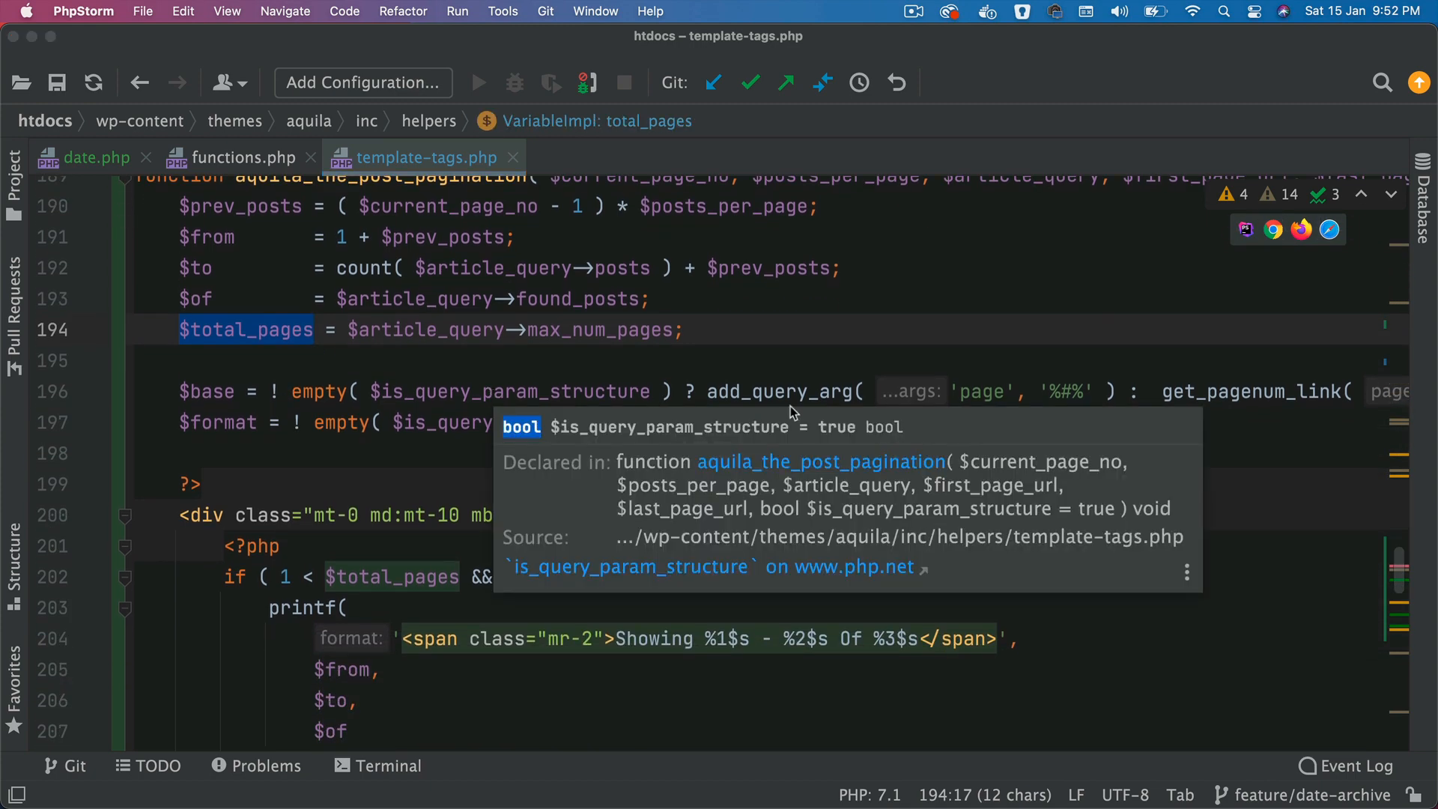
double_click(751, 391)
double_click(990, 391)
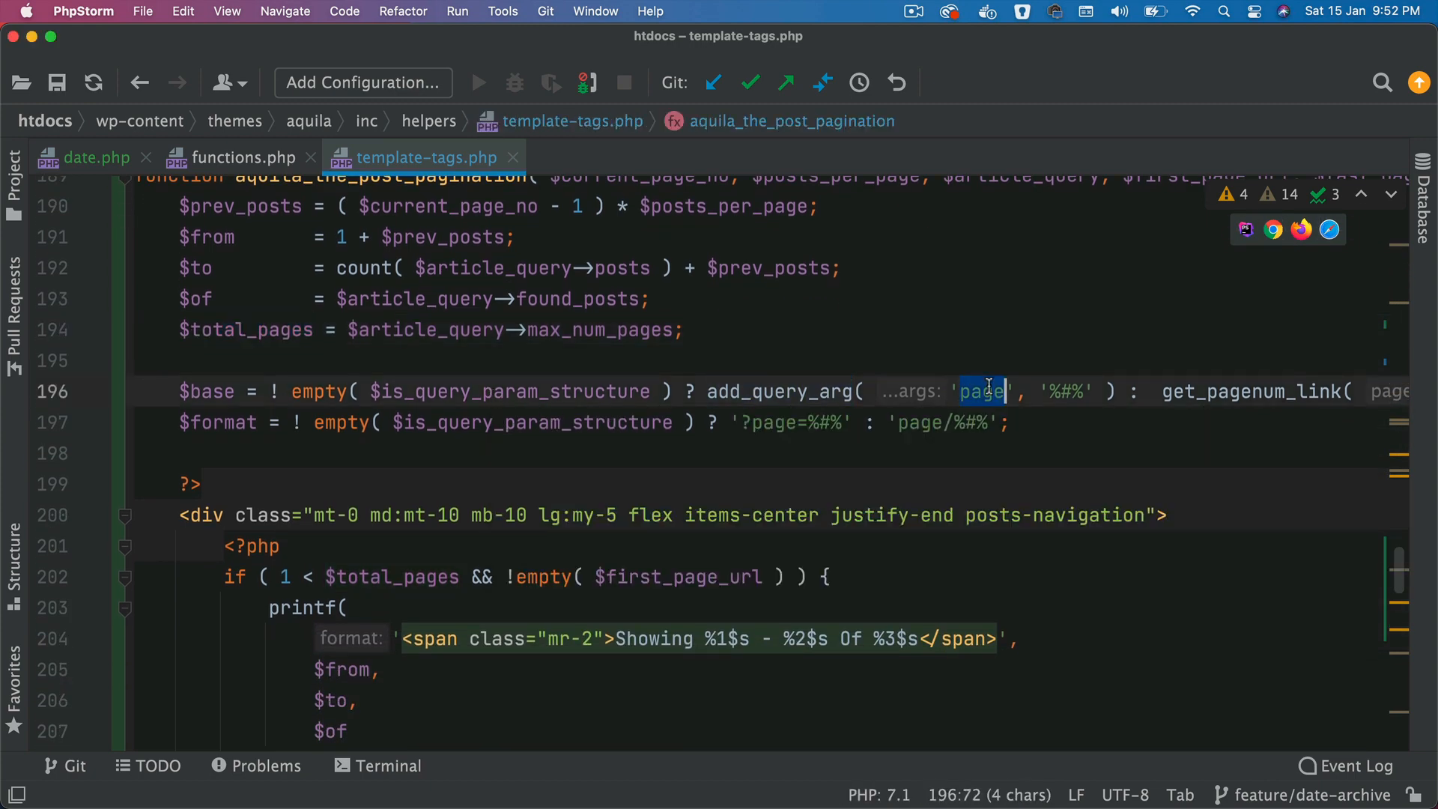
double_click(809, 391)
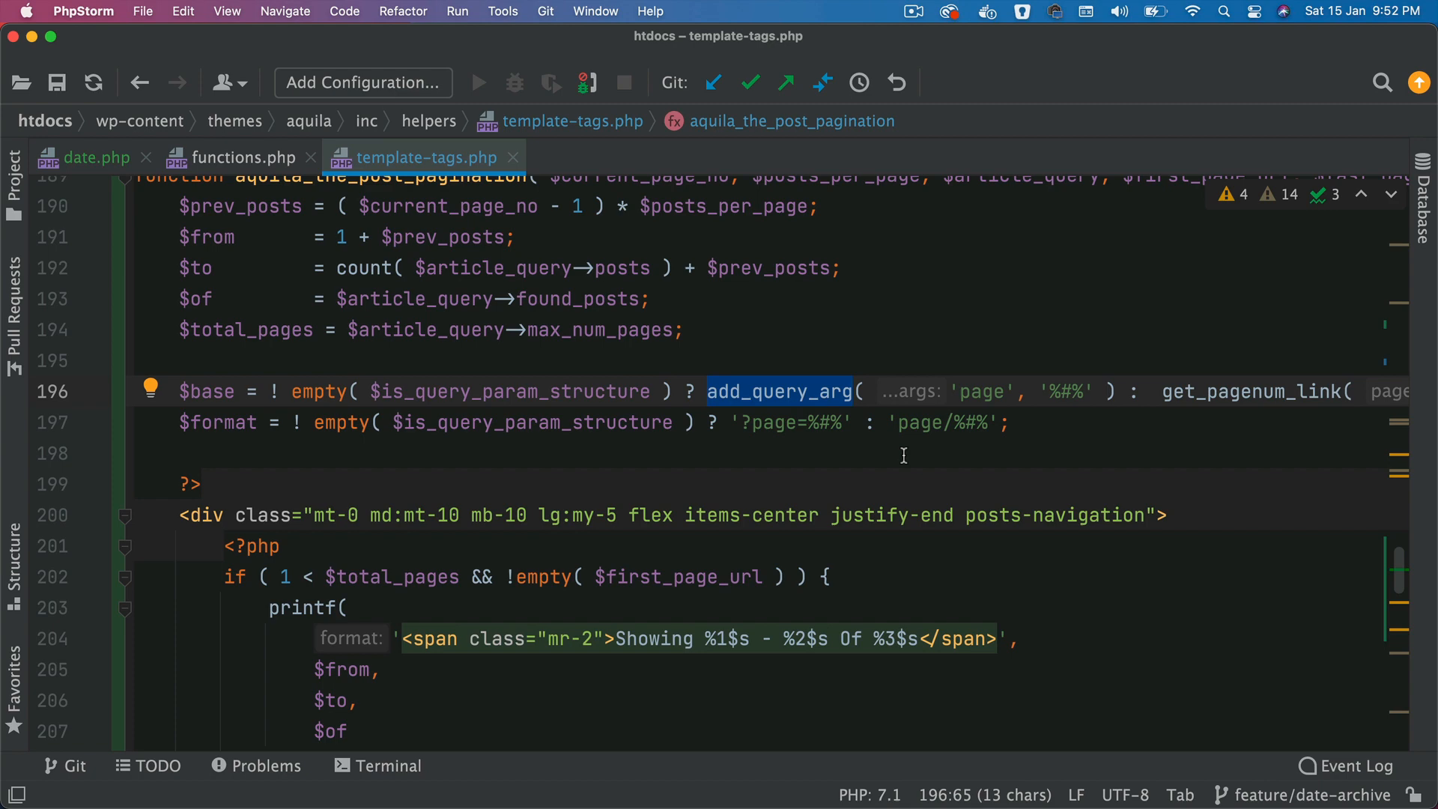
scroll(903, 455, right, 10)
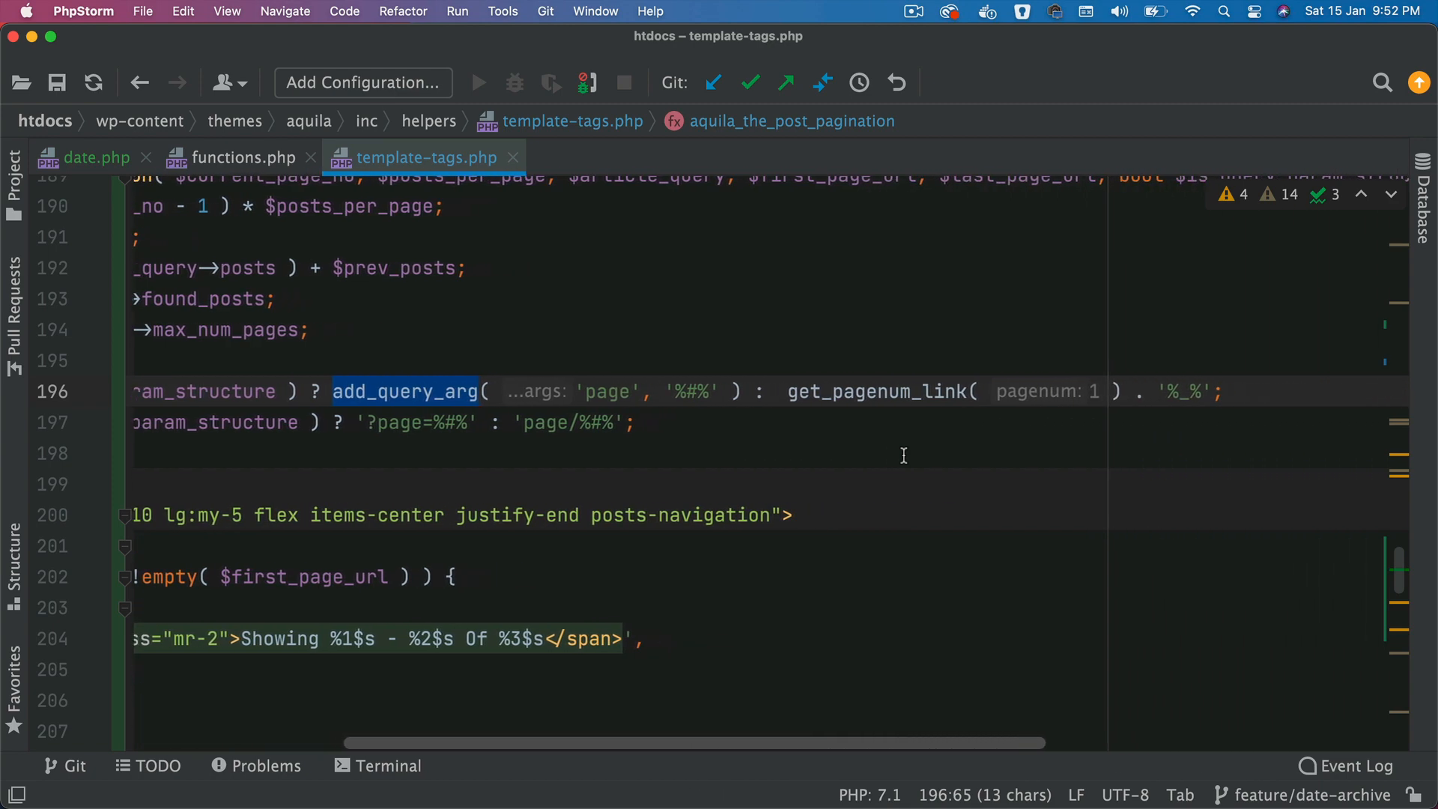
scroll(902, 456, right, 1)
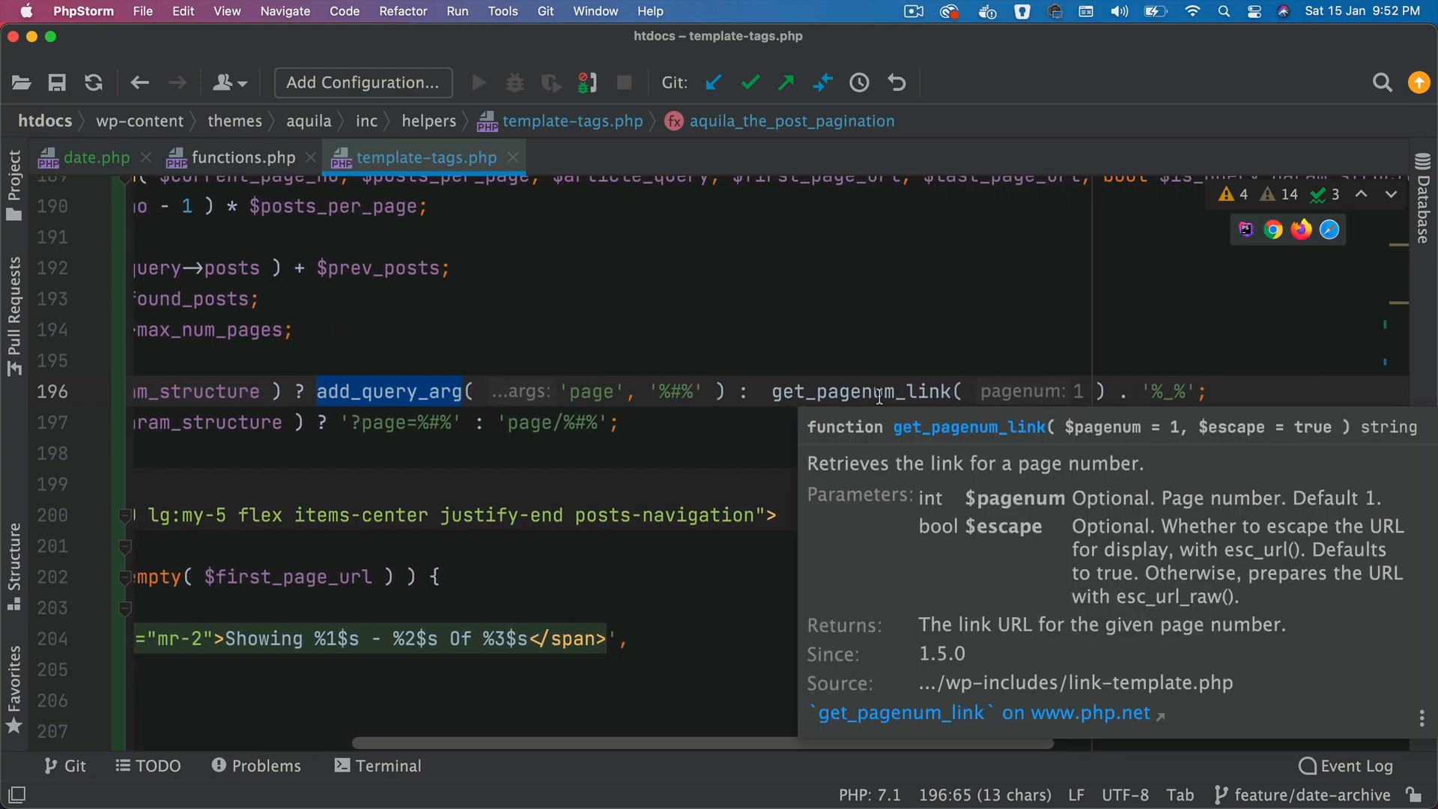
double_click(881, 393)
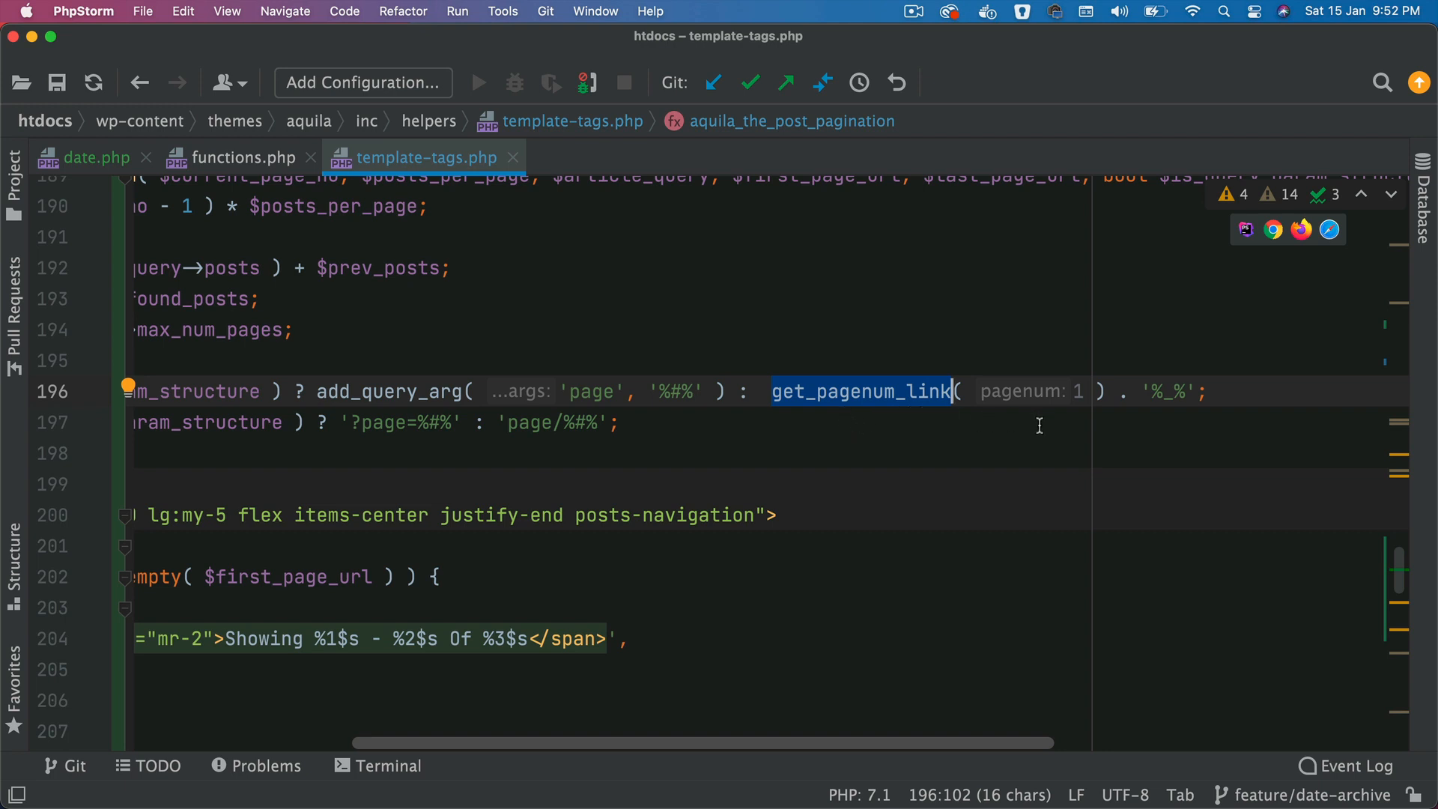
scroll(1039, 424, left, 5)
double_click(238, 423)
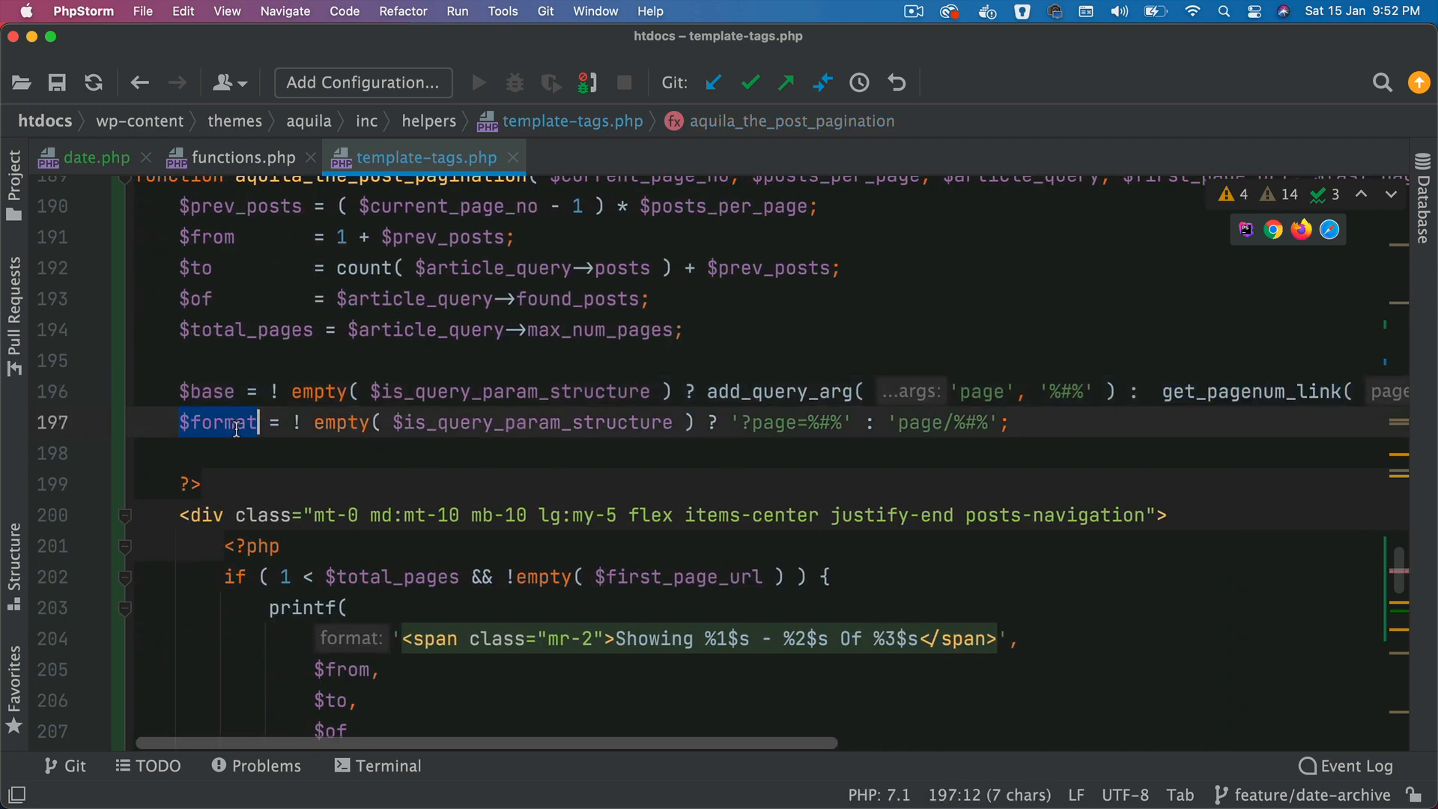
double_click(591, 422)
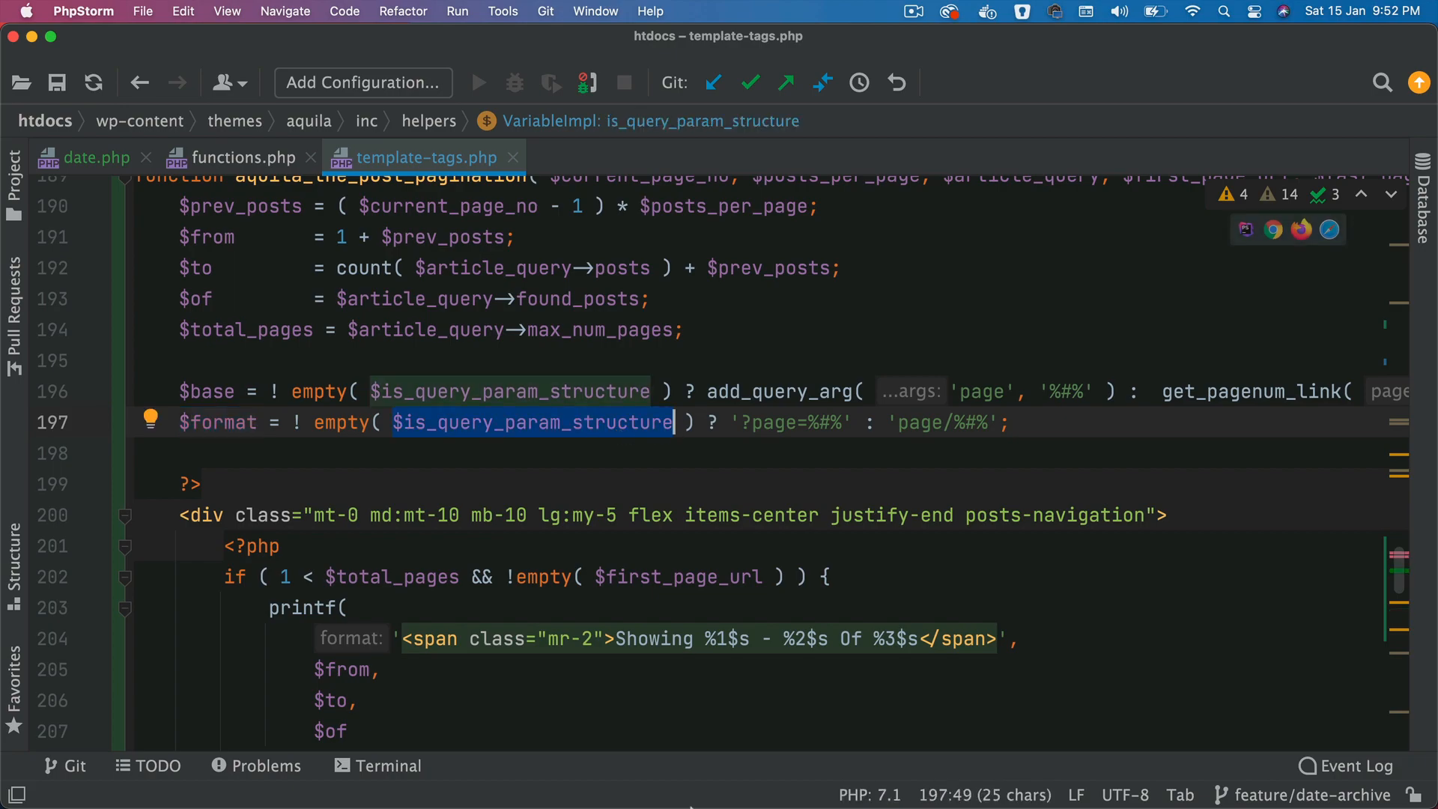
- Open page 2 of the date archive and try a question mark at the URL's end, then remove it
click(588, 787)
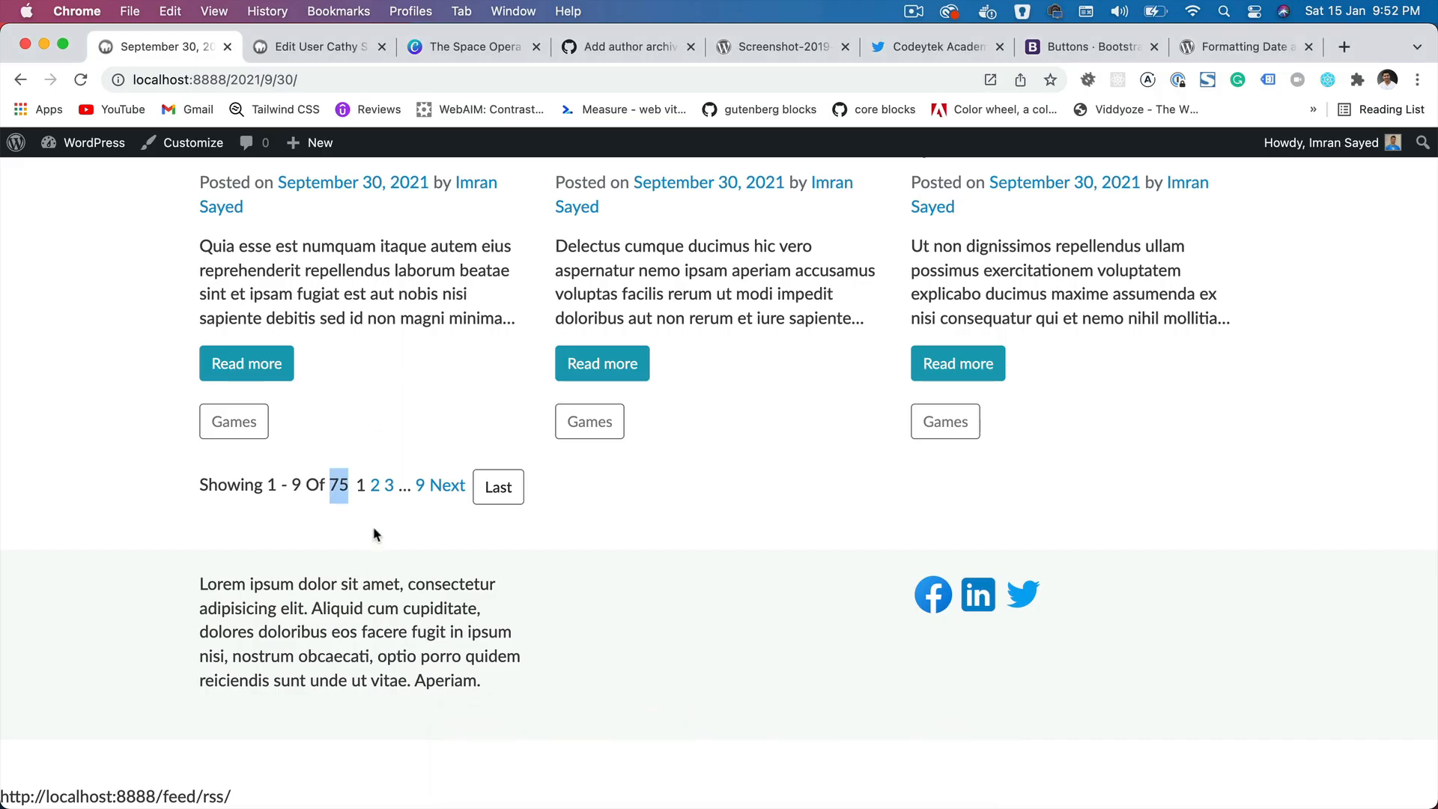
click(380, 484)
click(380, 486)
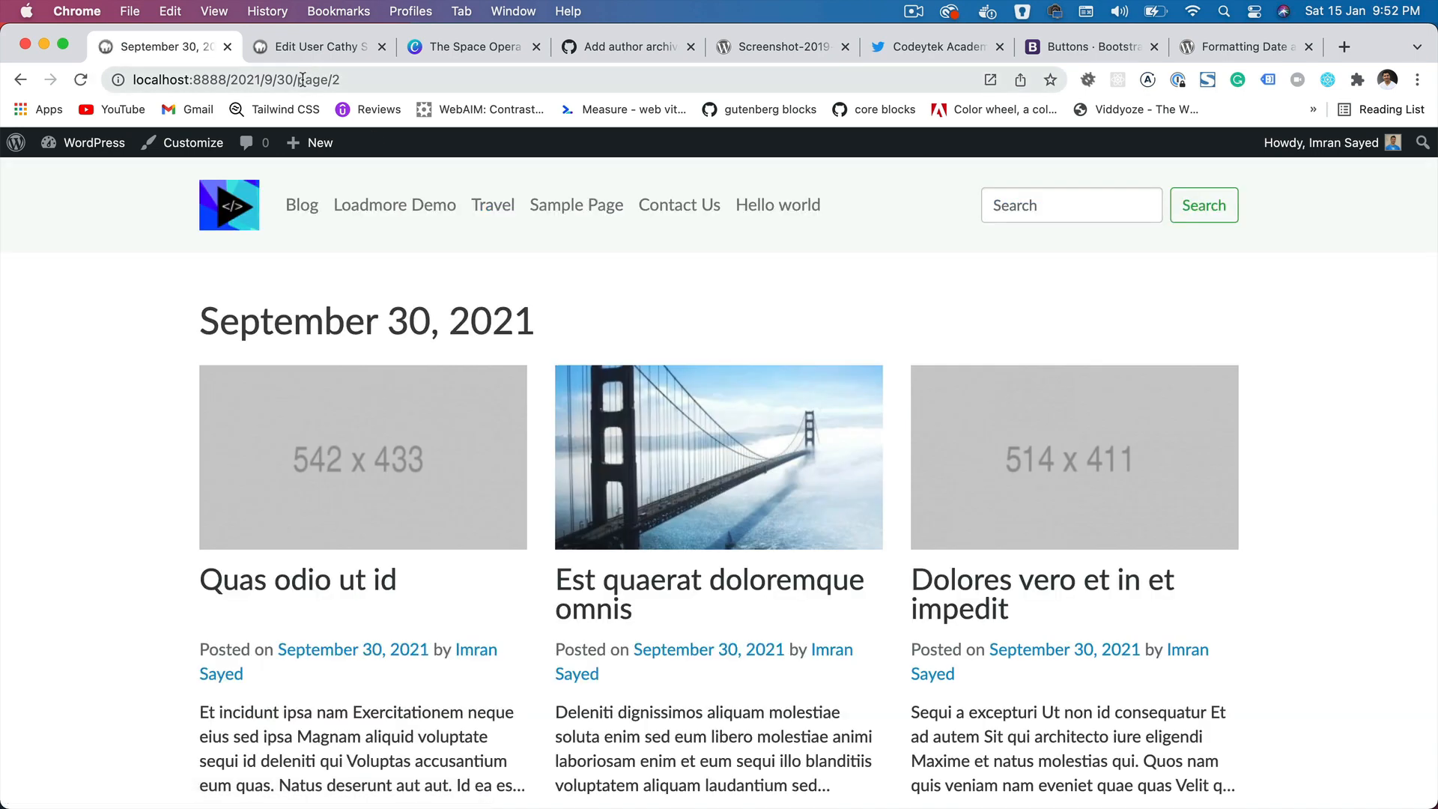
drag(302, 79, 417, 76)
click(369, 80)
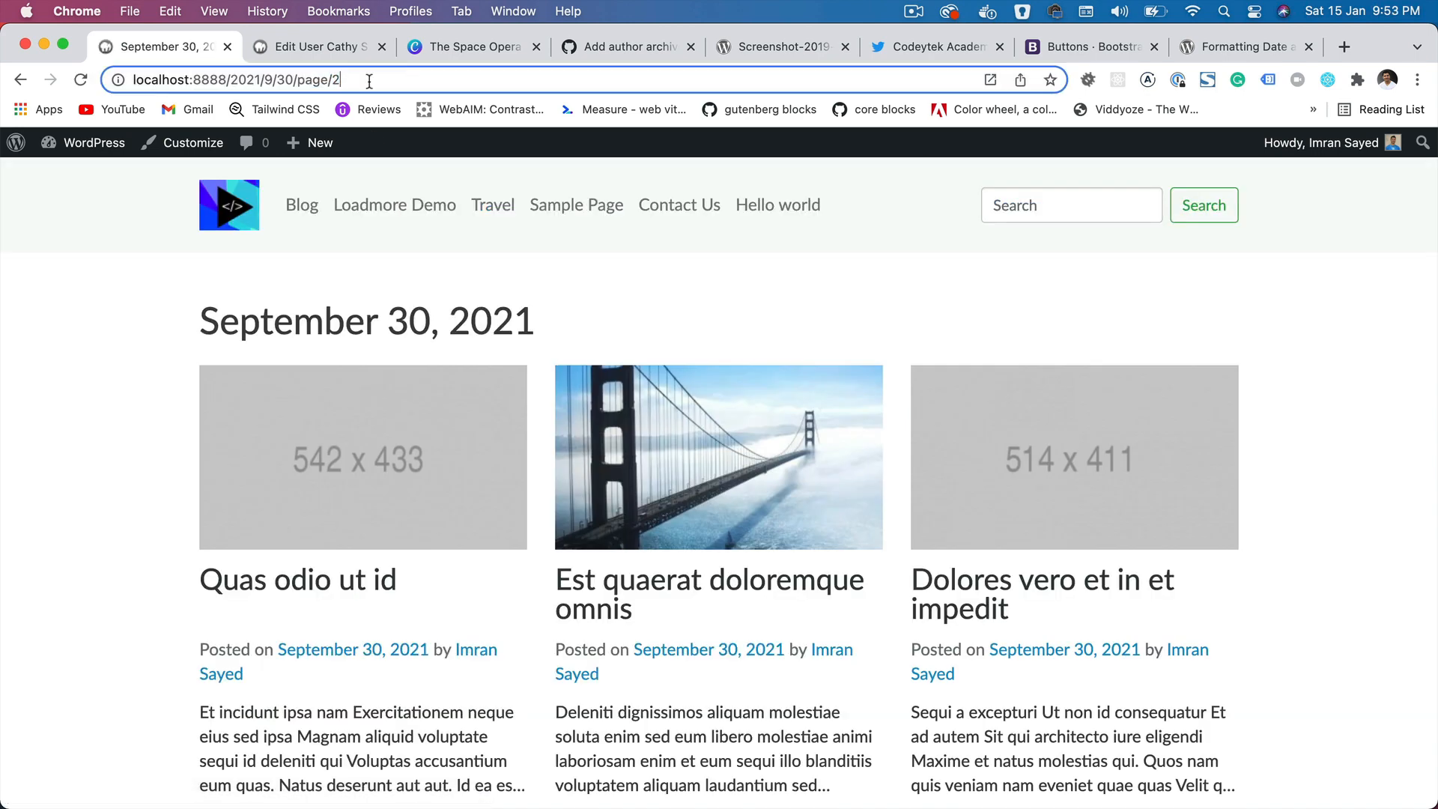
text(?)
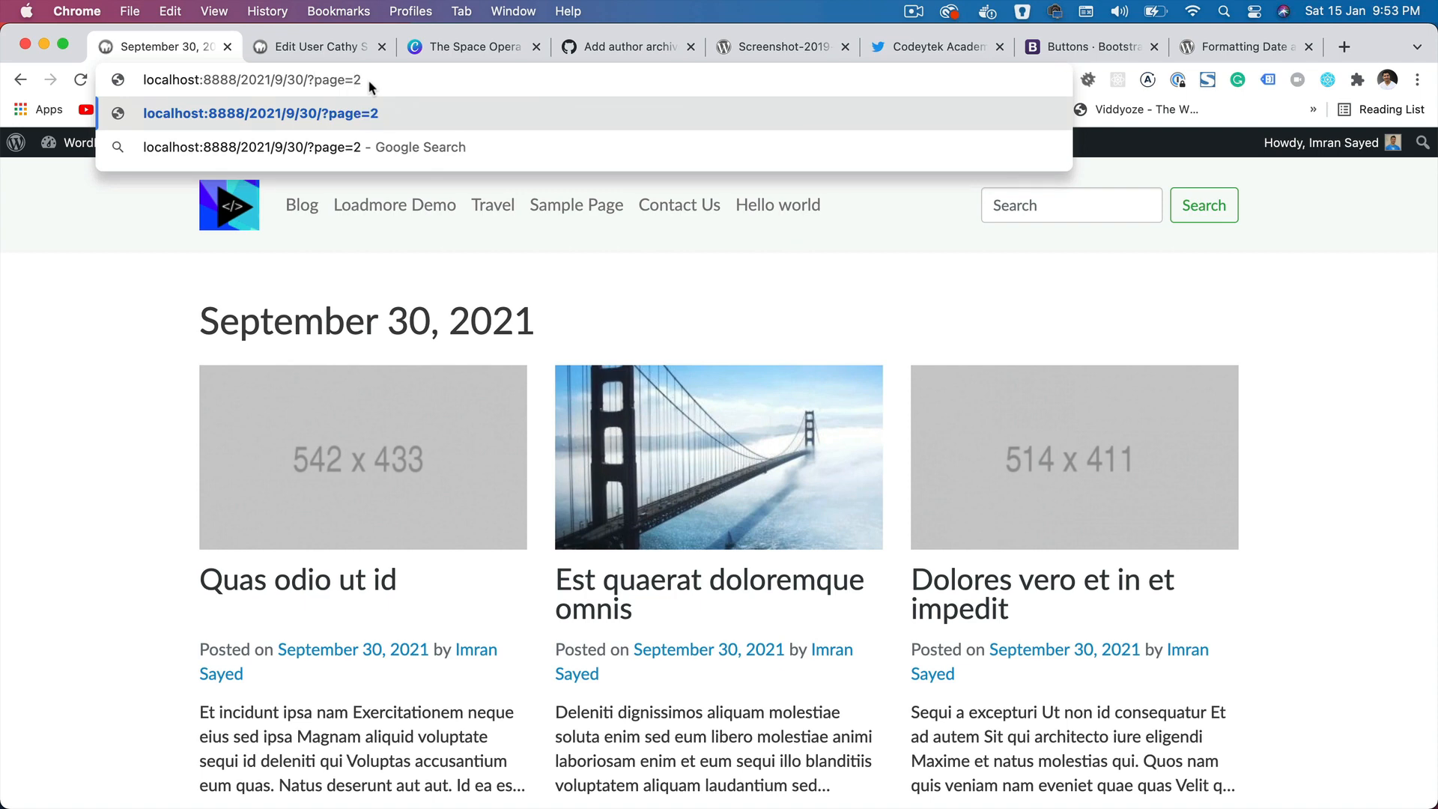
key(BackSpace)
- Check $is_query_param_structure on line 196 against a ?page/2 form of the URL
key(super+Tab)
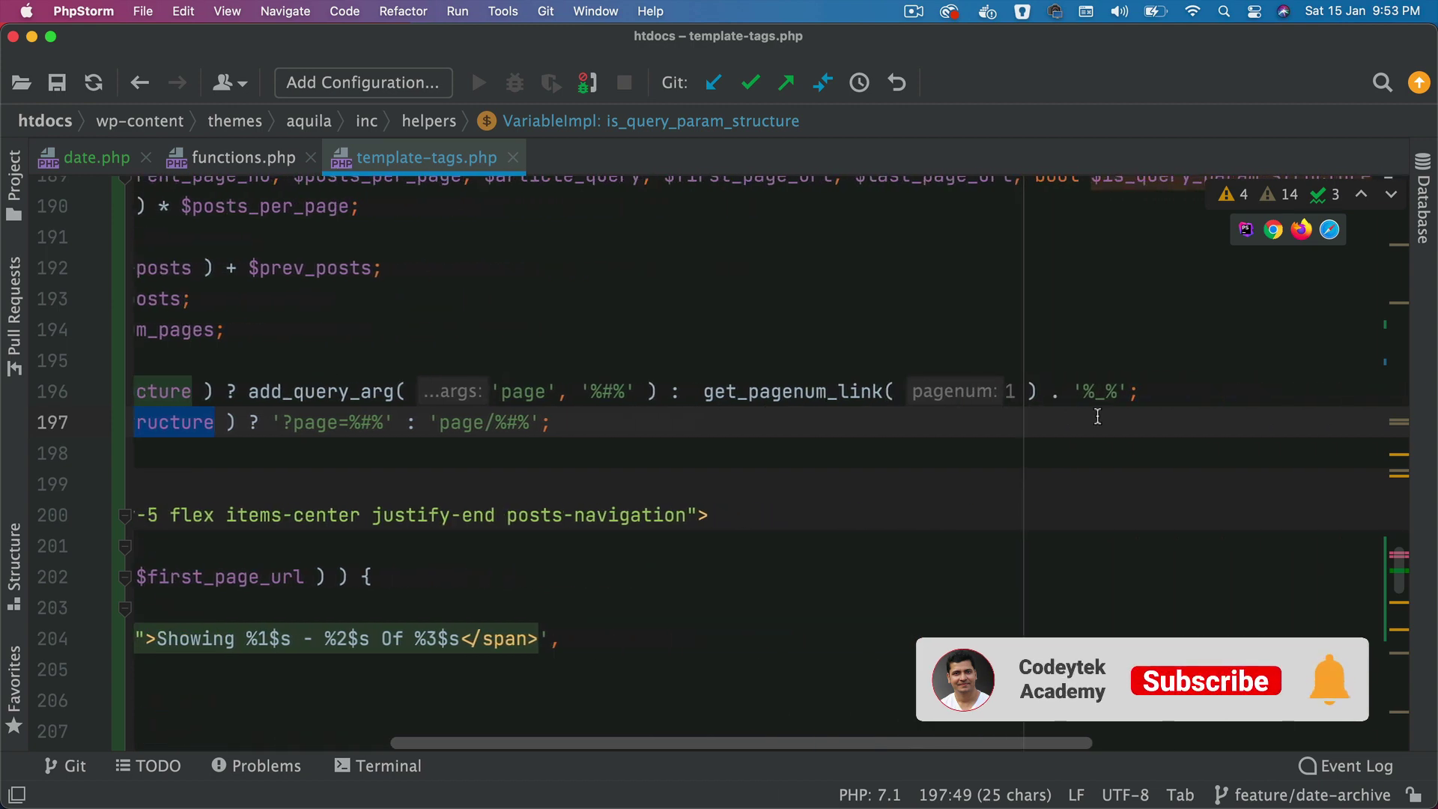
scroll(1071, 401, left, 8)
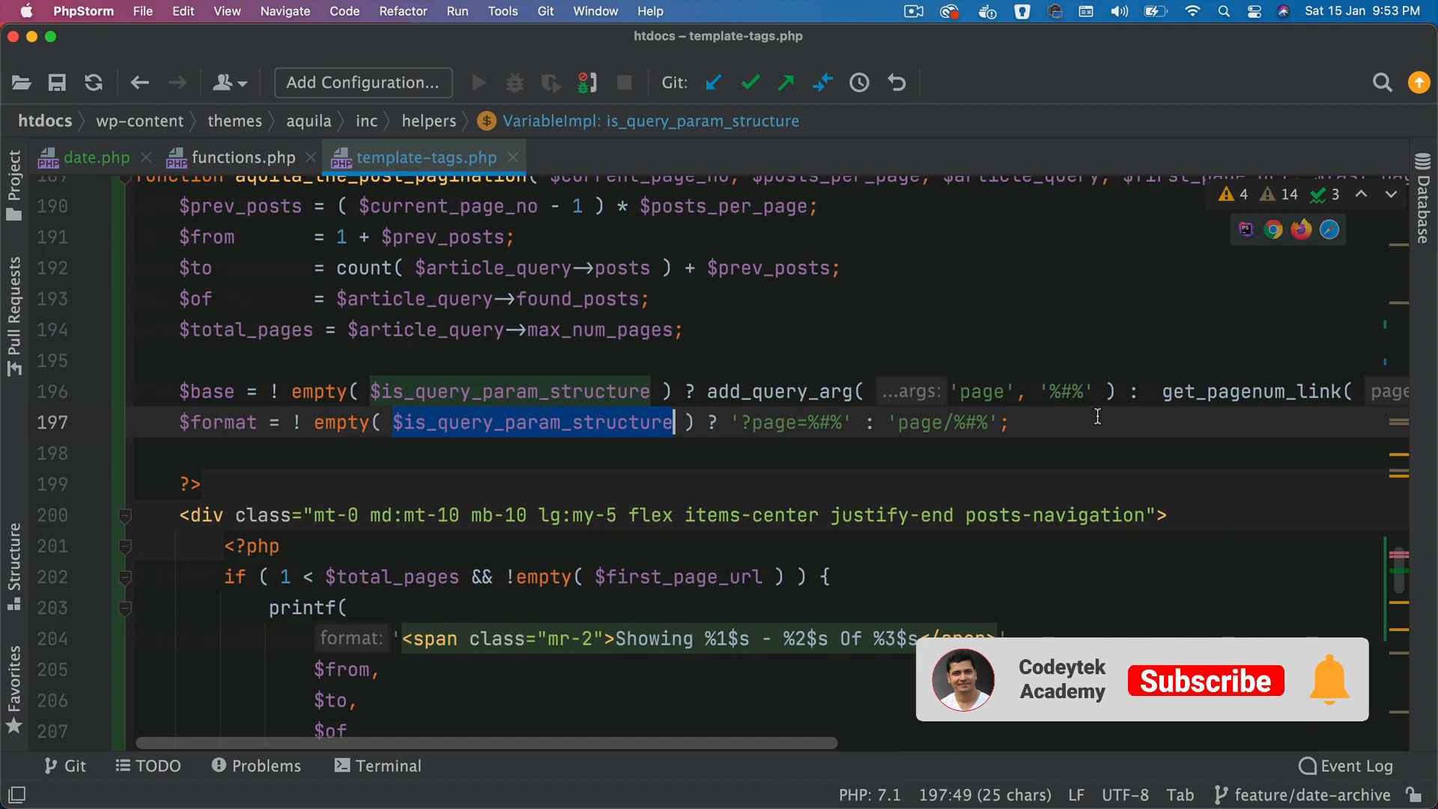
double_click(475, 391)
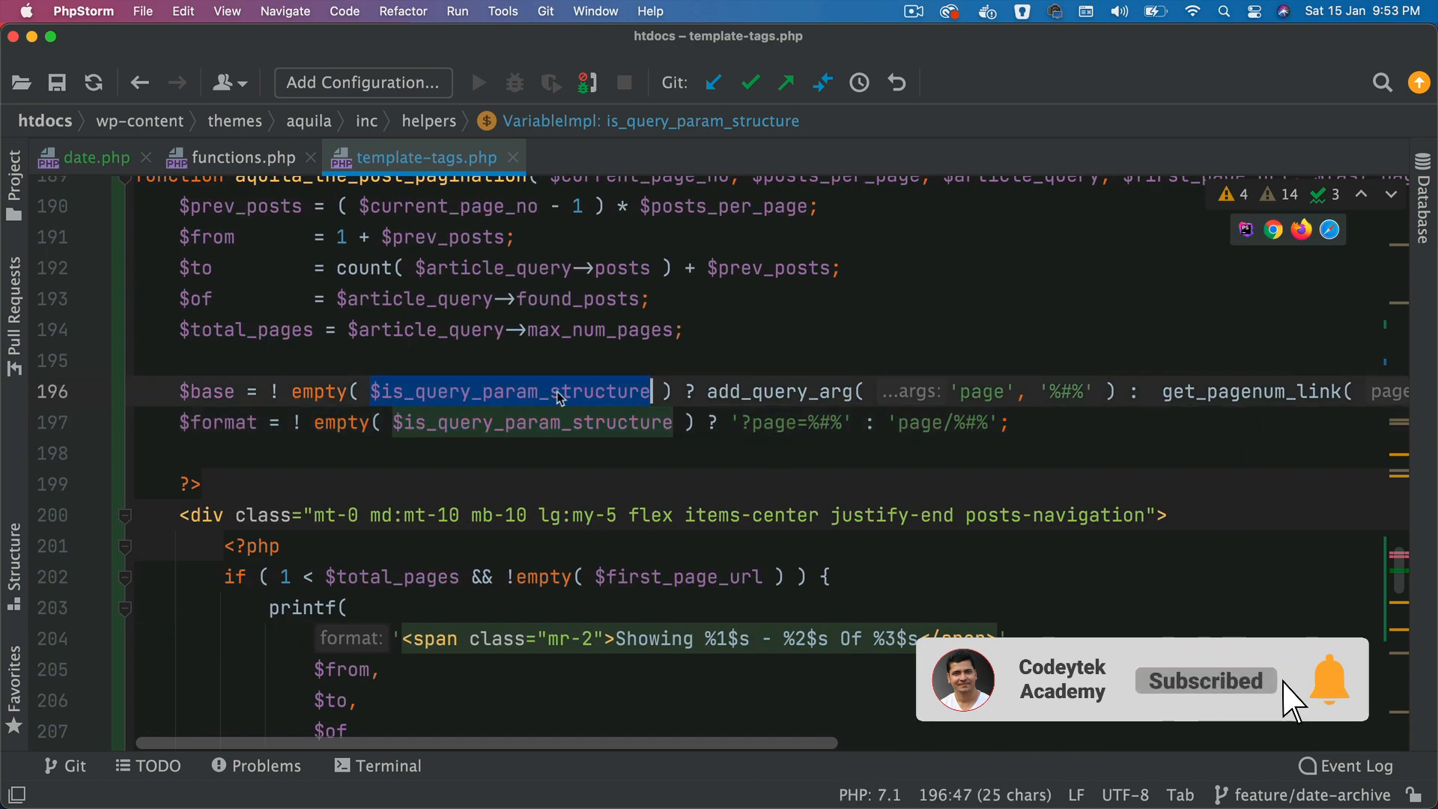
key(super+Tab)
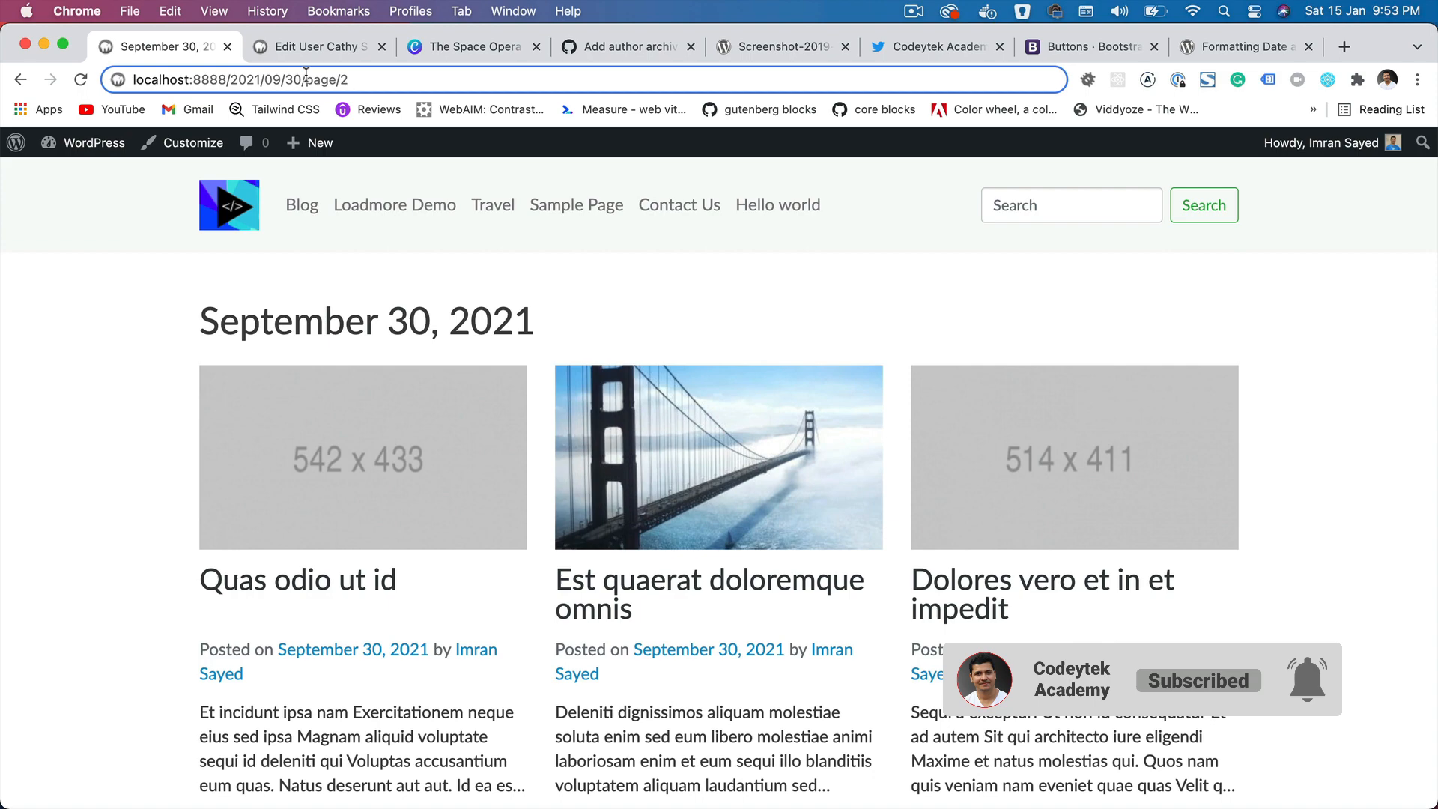
click(305, 80)
text(?)
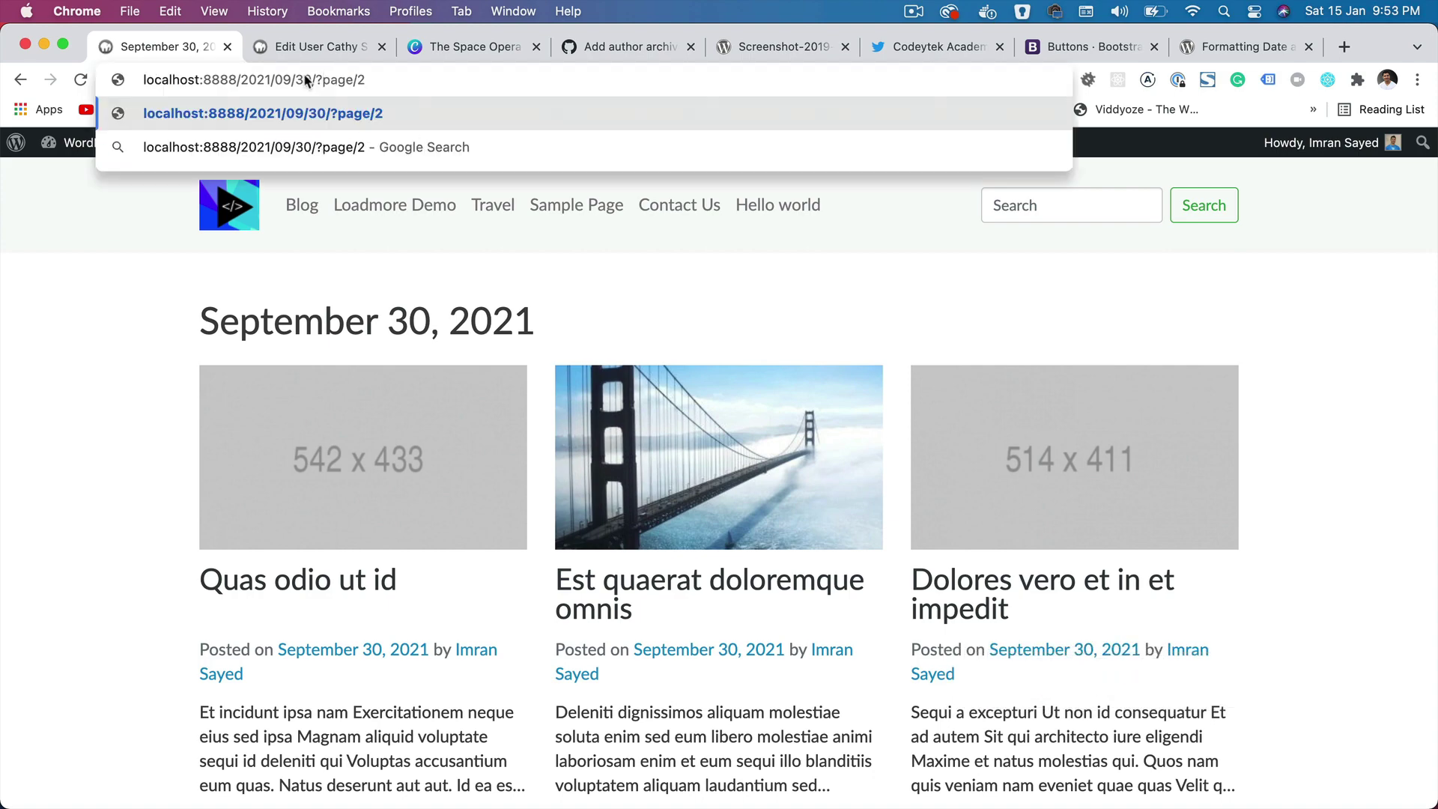
key(super+Tab)
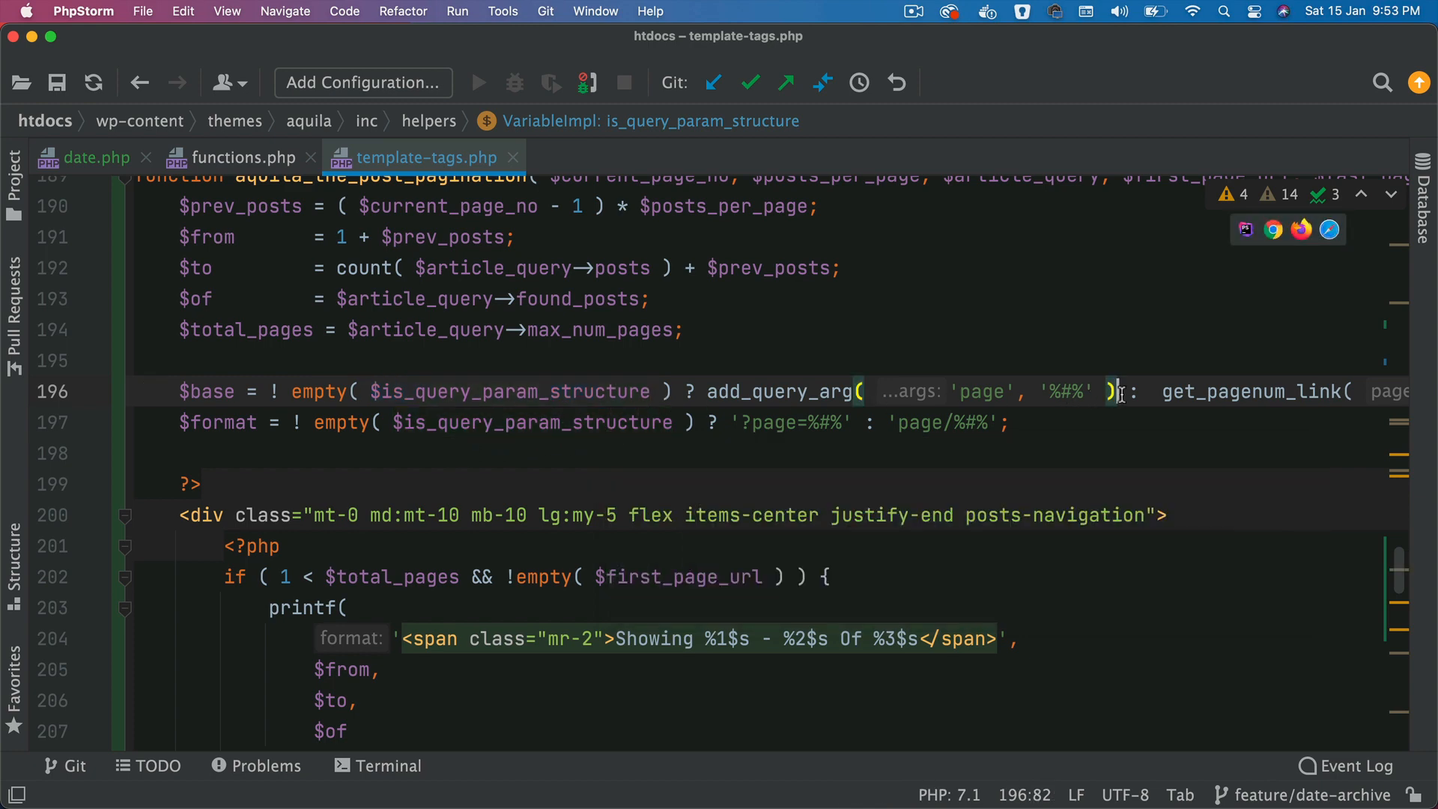
drag(1116, 391, 953, 391)
key(alt+shift+Left)
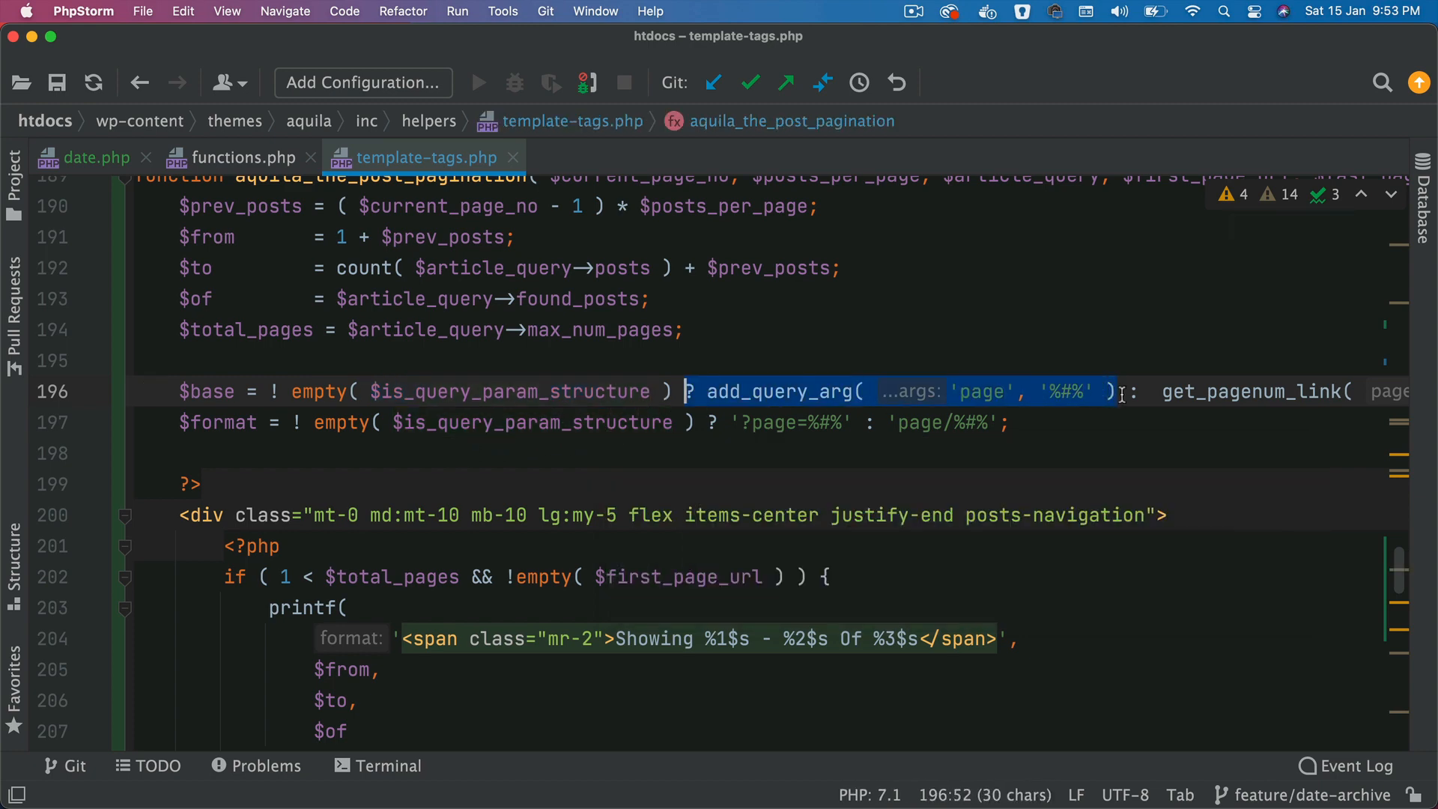
key(alt+shift+Left)
key(alt+shift+Left)
drag(848, 423, 731, 422)
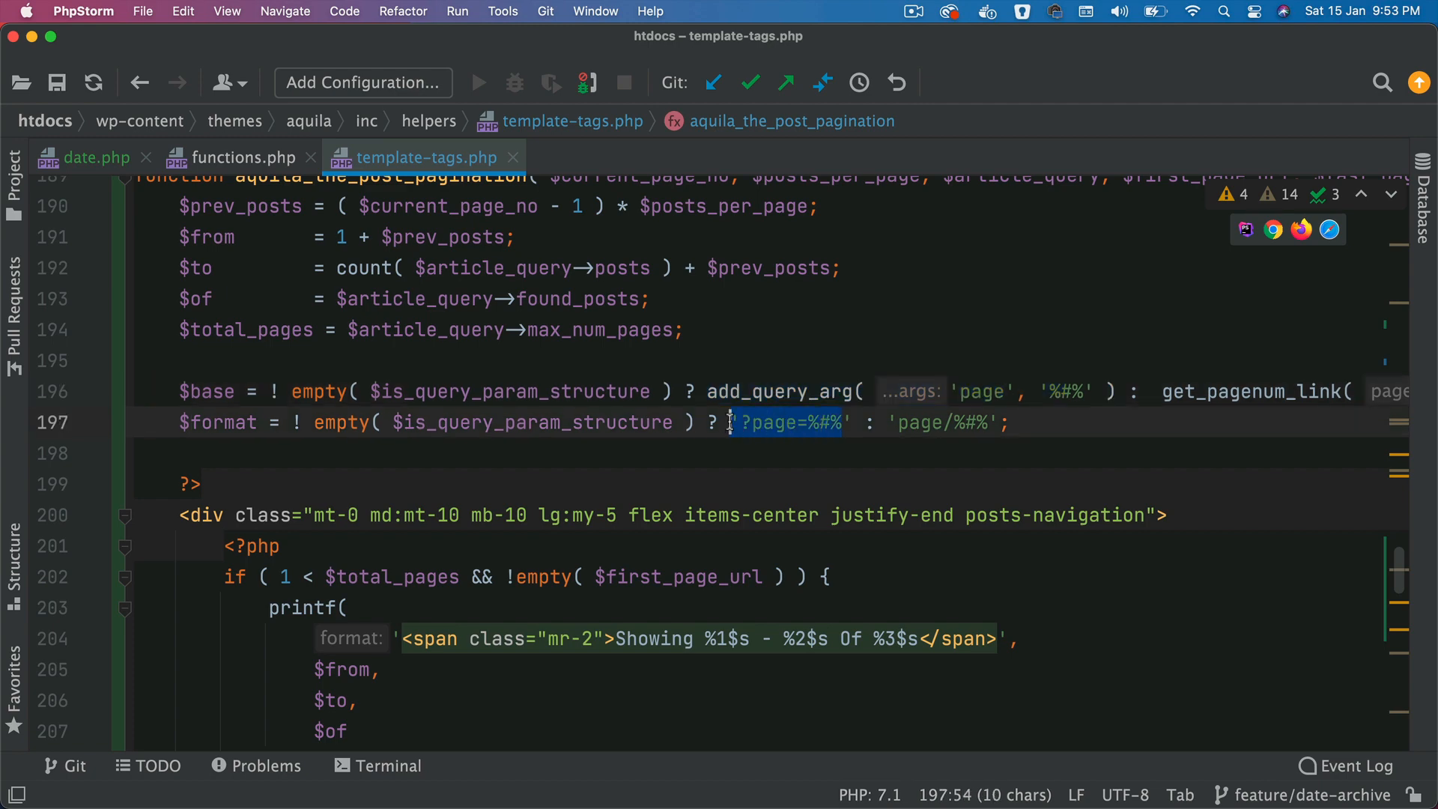
drag(887, 422, 1001, 422)
scroll(988, 439, right, 5)
double_click(888, 391)
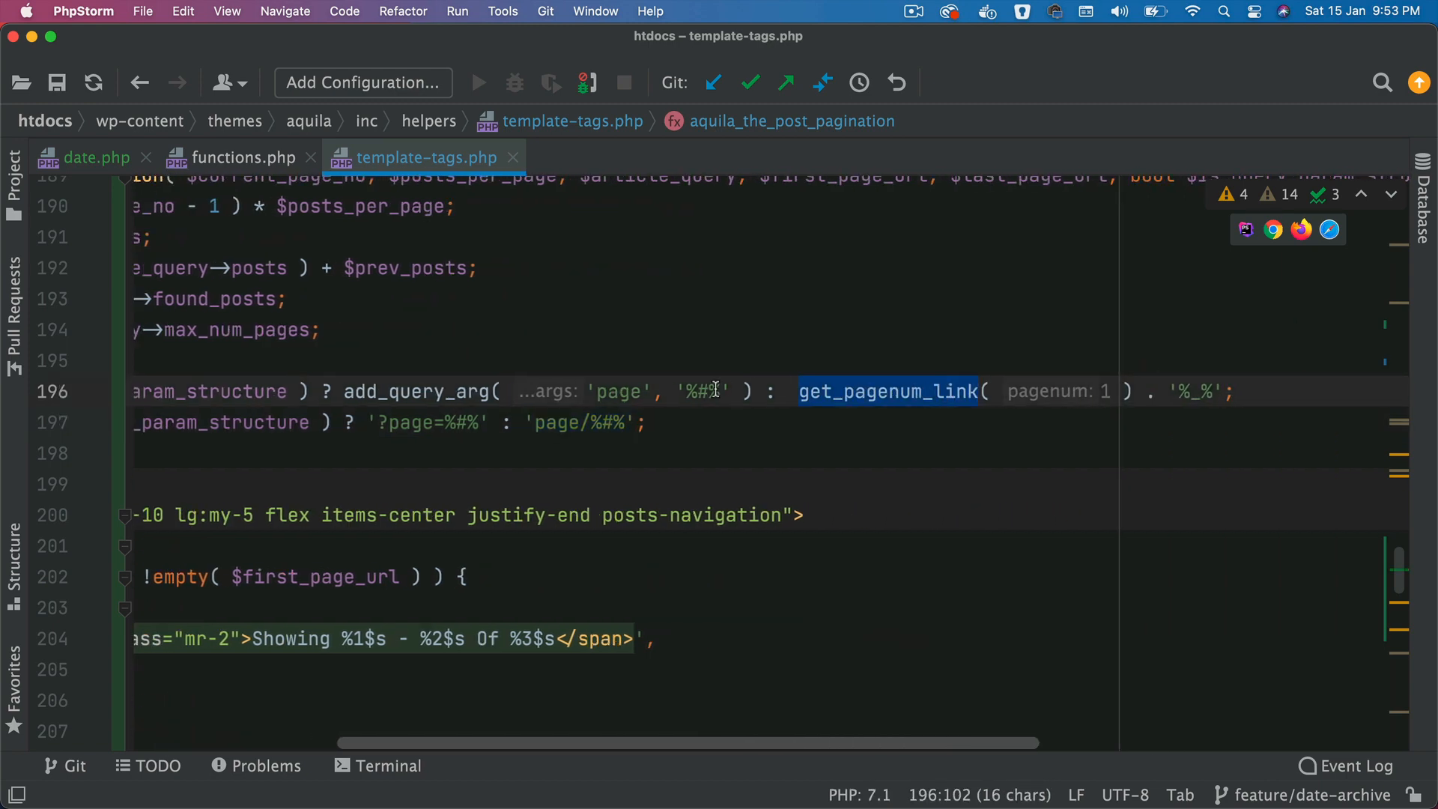
scroll(715, 392, left, 5)
double_click(540, 391)
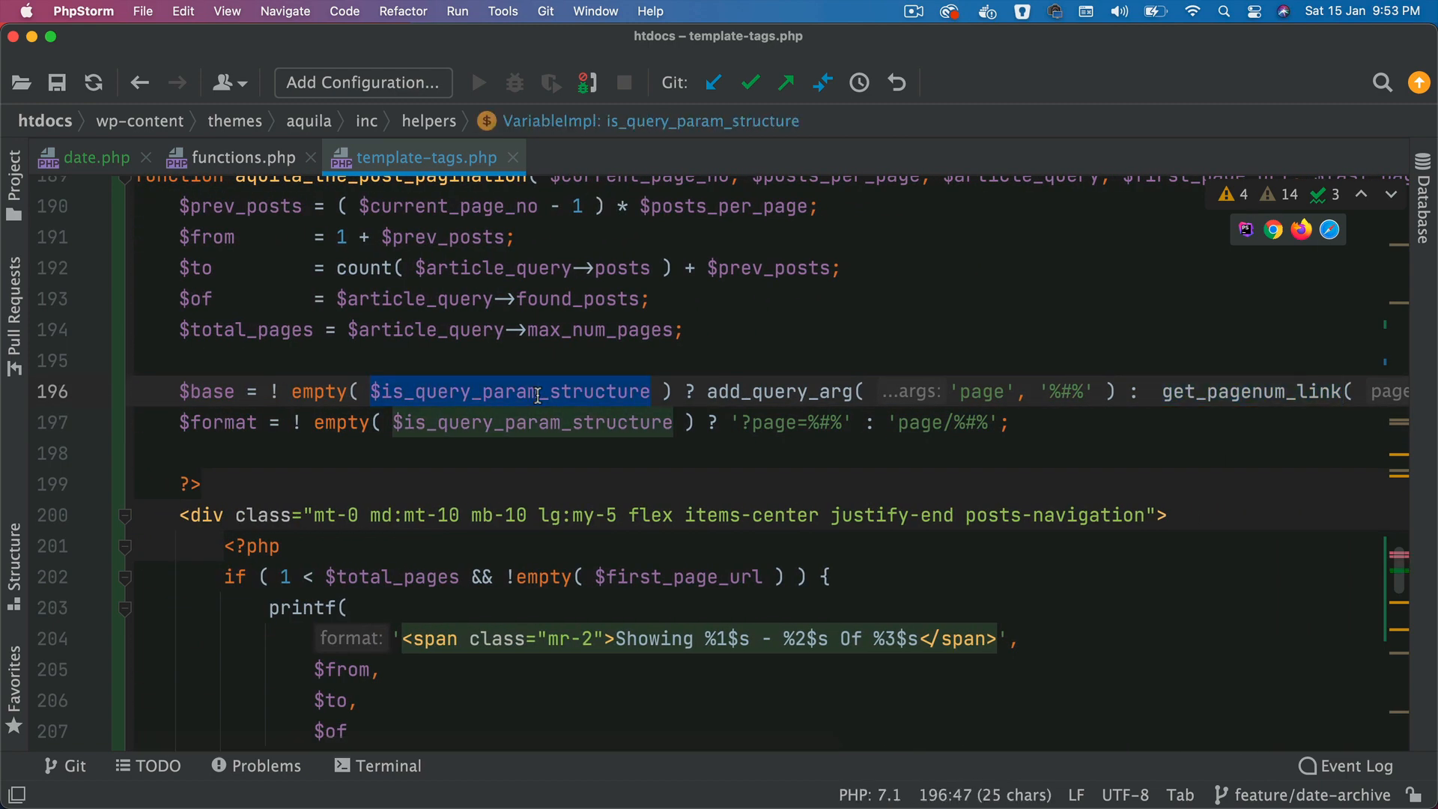
click(243, 158)
click(426, 157)
double_click(212, 422)
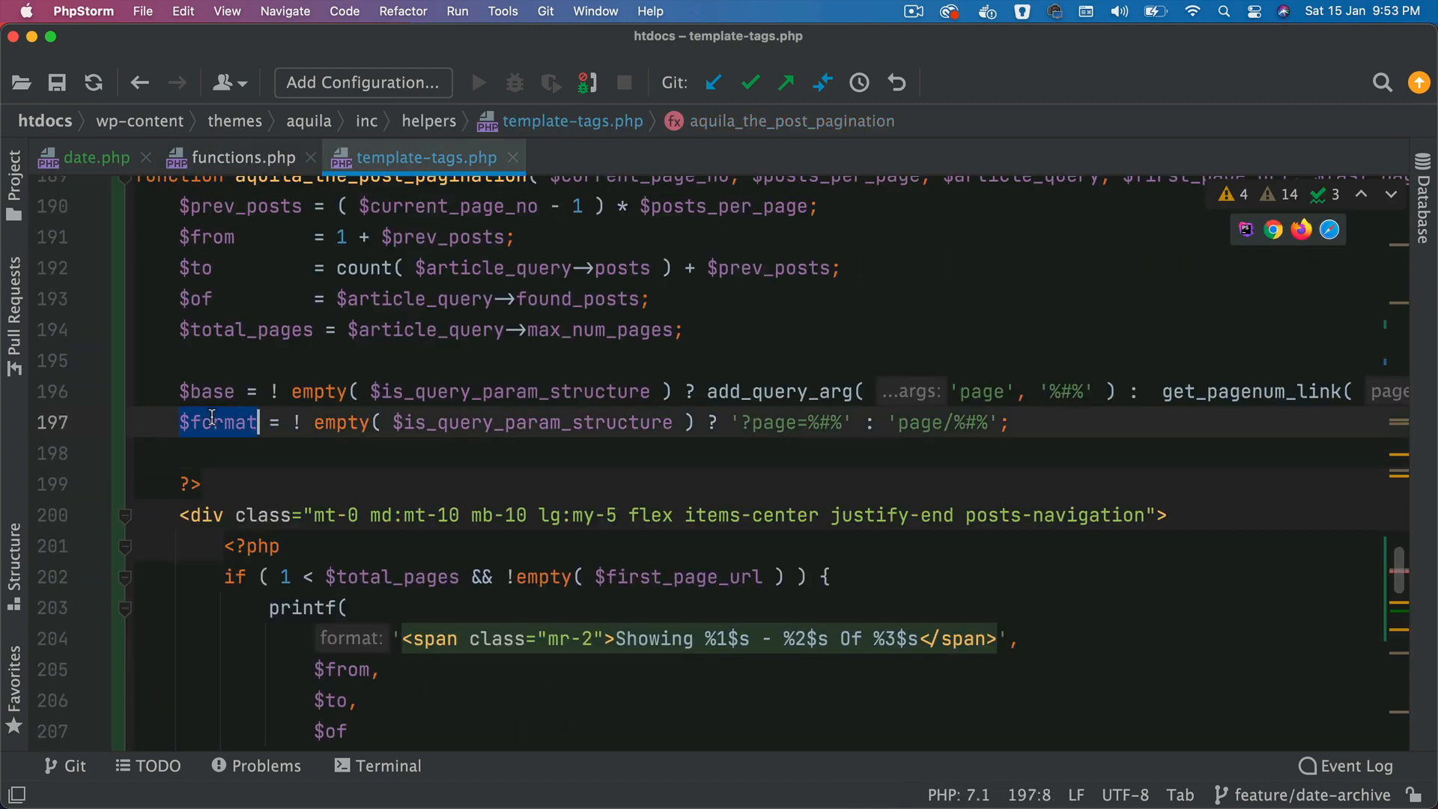
double_click(206, 392)
scroll(518, 481, down, 5)
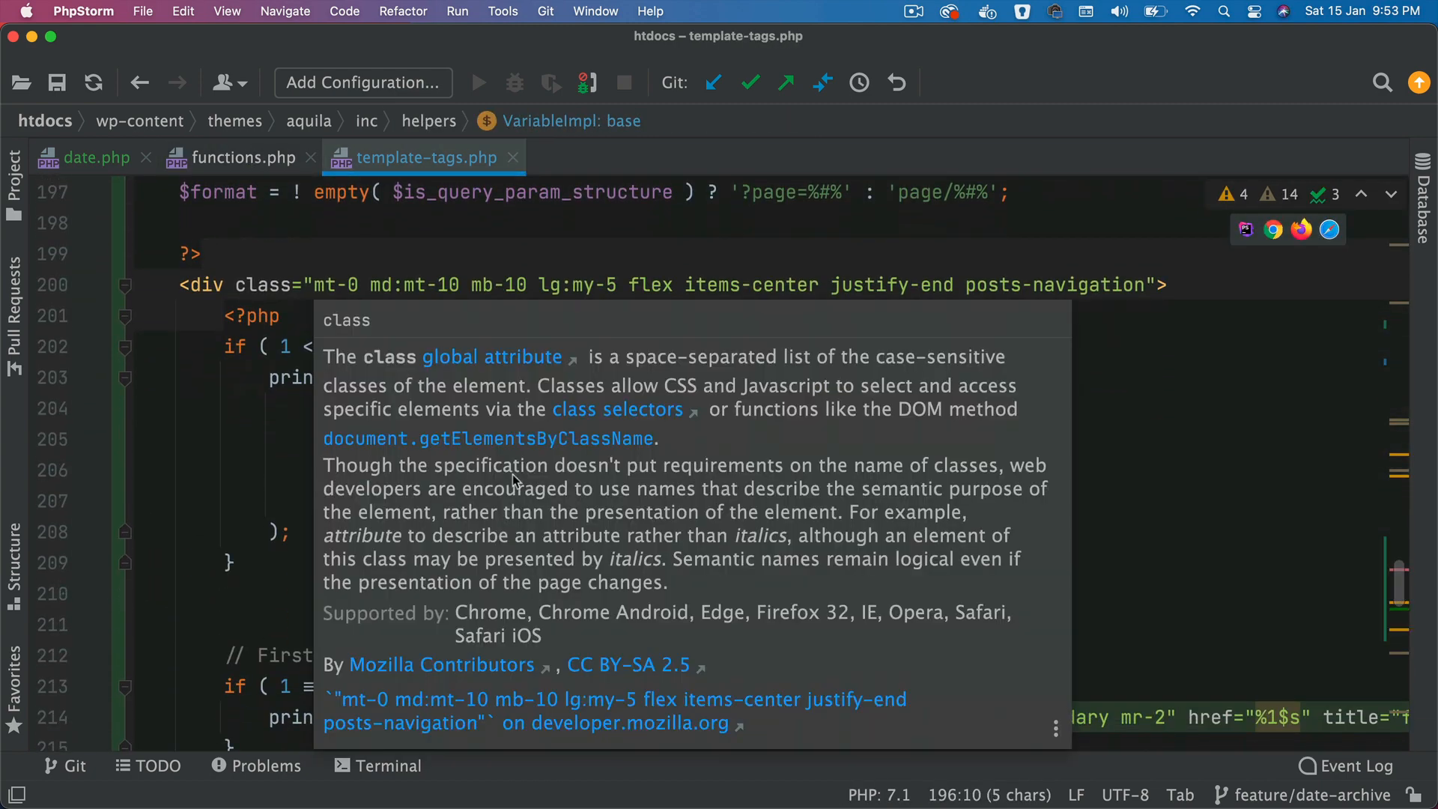
double_click(433, 351)
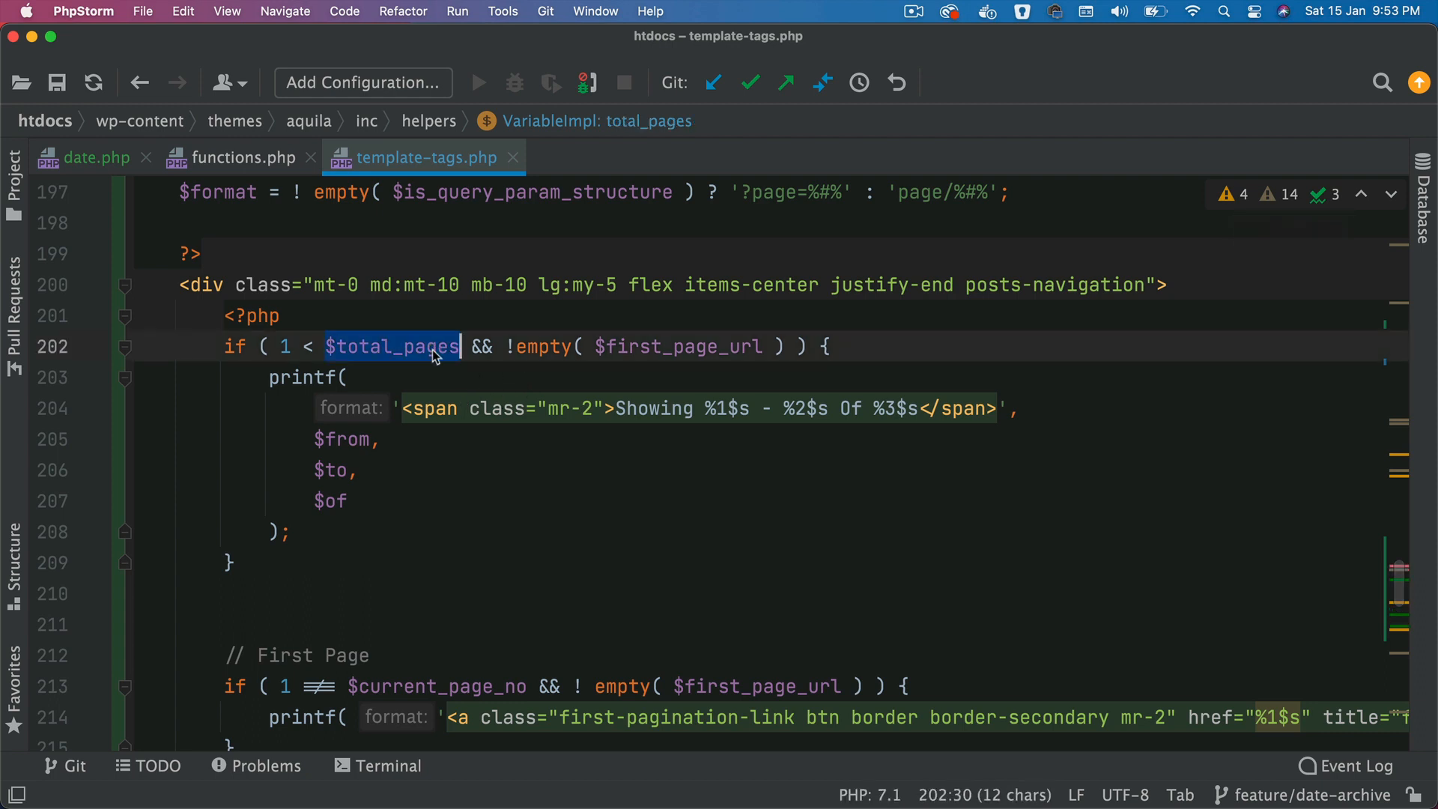
click(663, 377)
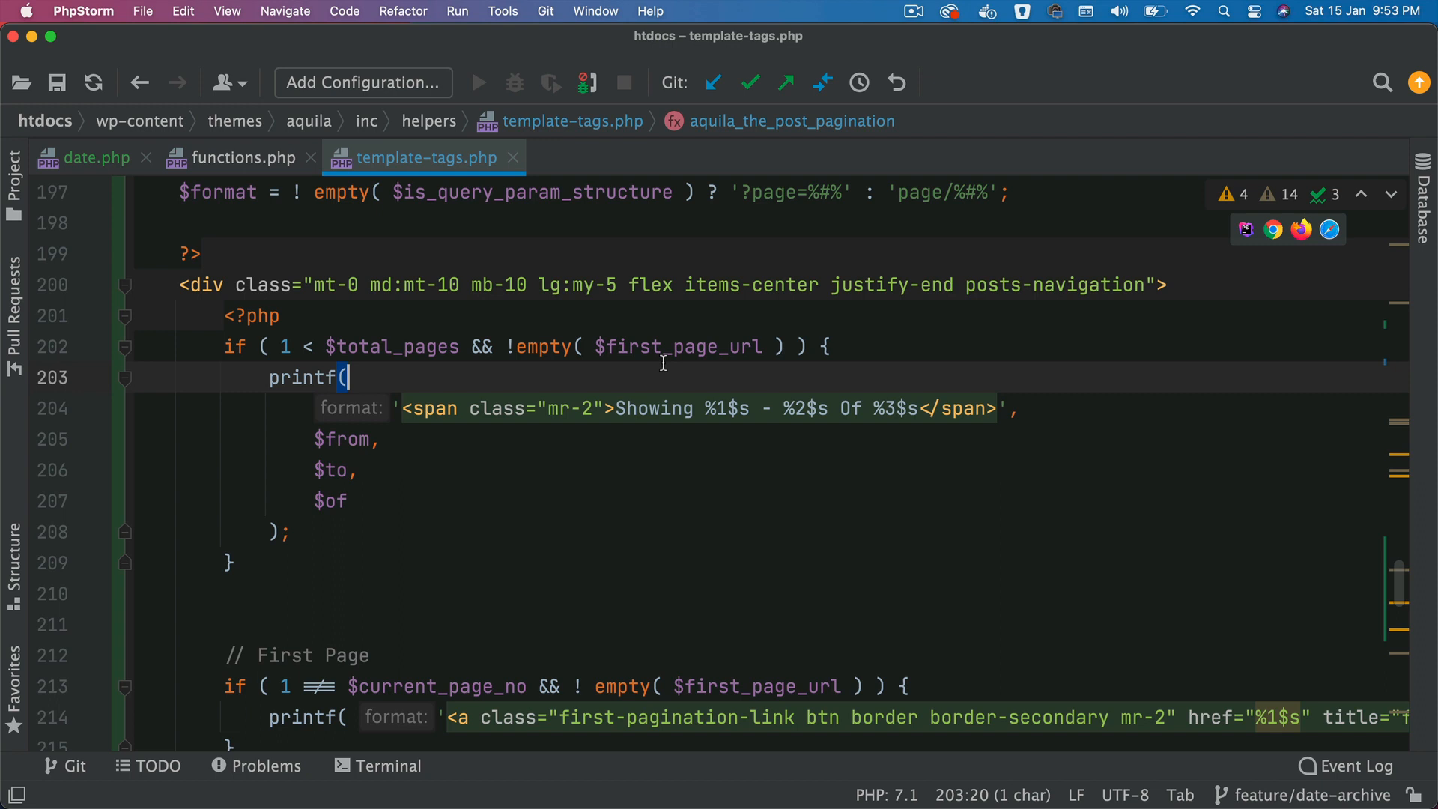
mouse_move(292, 533)
mouse_down()
mouse_move(151, 424)
mouse_move(151, 377)
mouse_up()
click(680, 470)
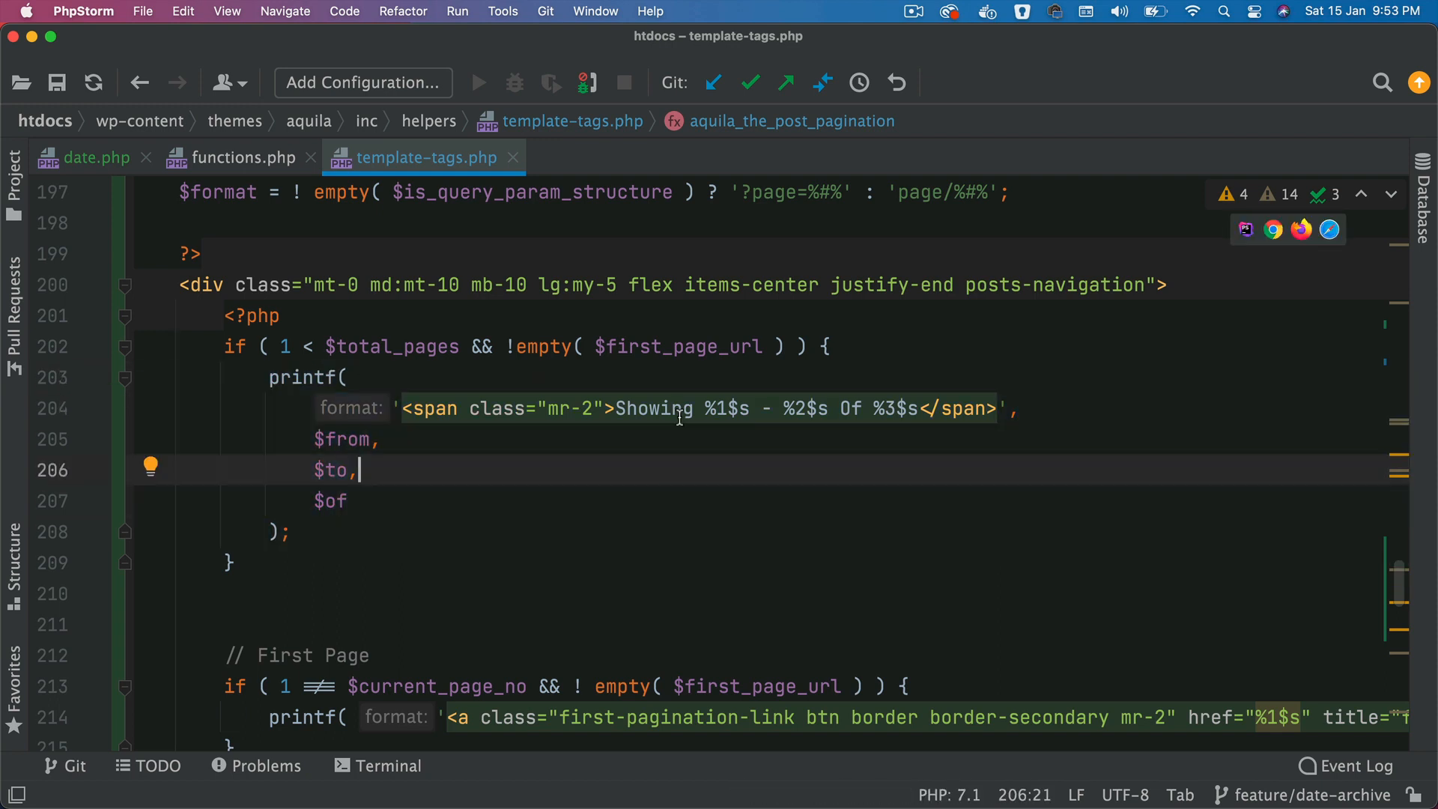
double_click(680, 408)
key(super+Tab)
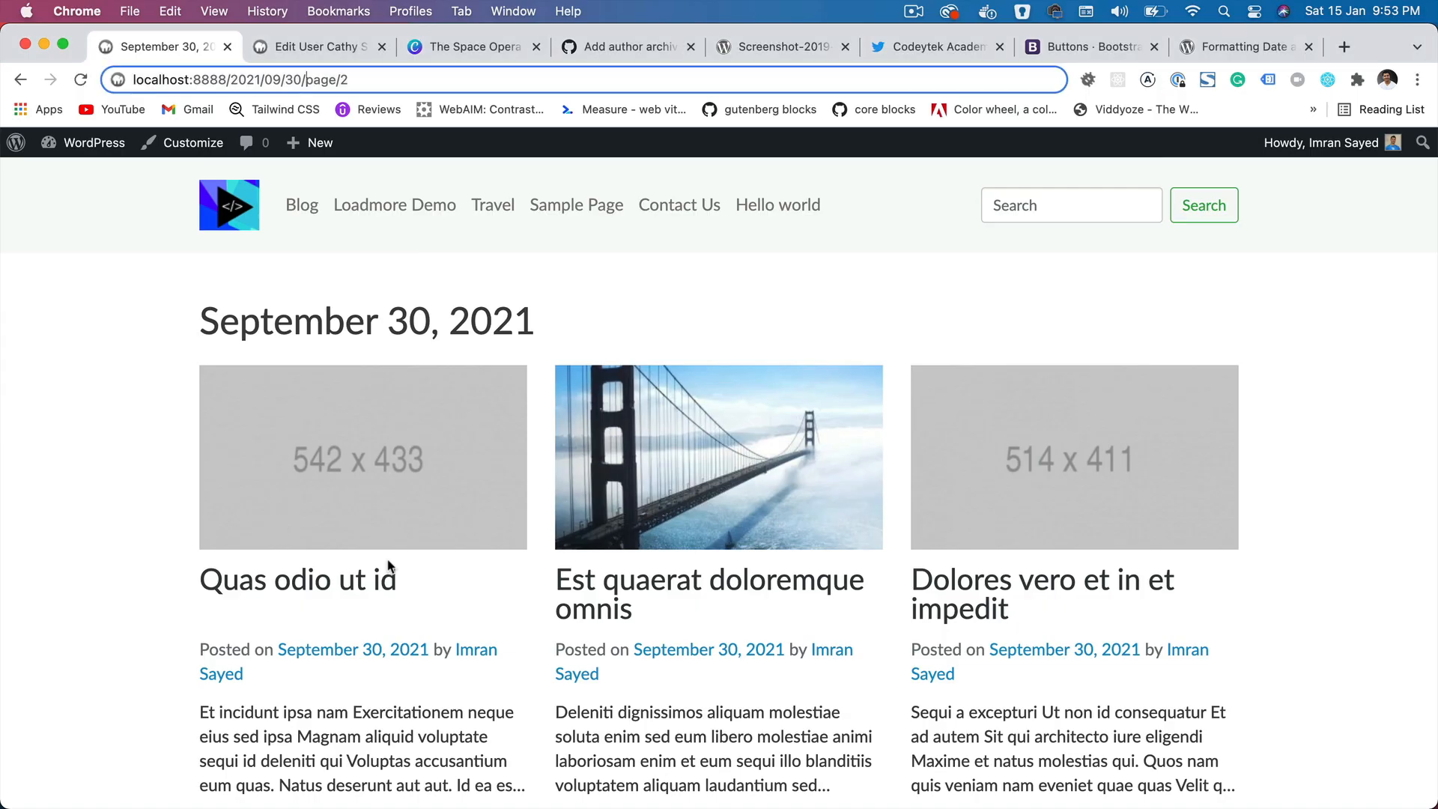
key(super+r)
scroll(300, 624, down, 10)
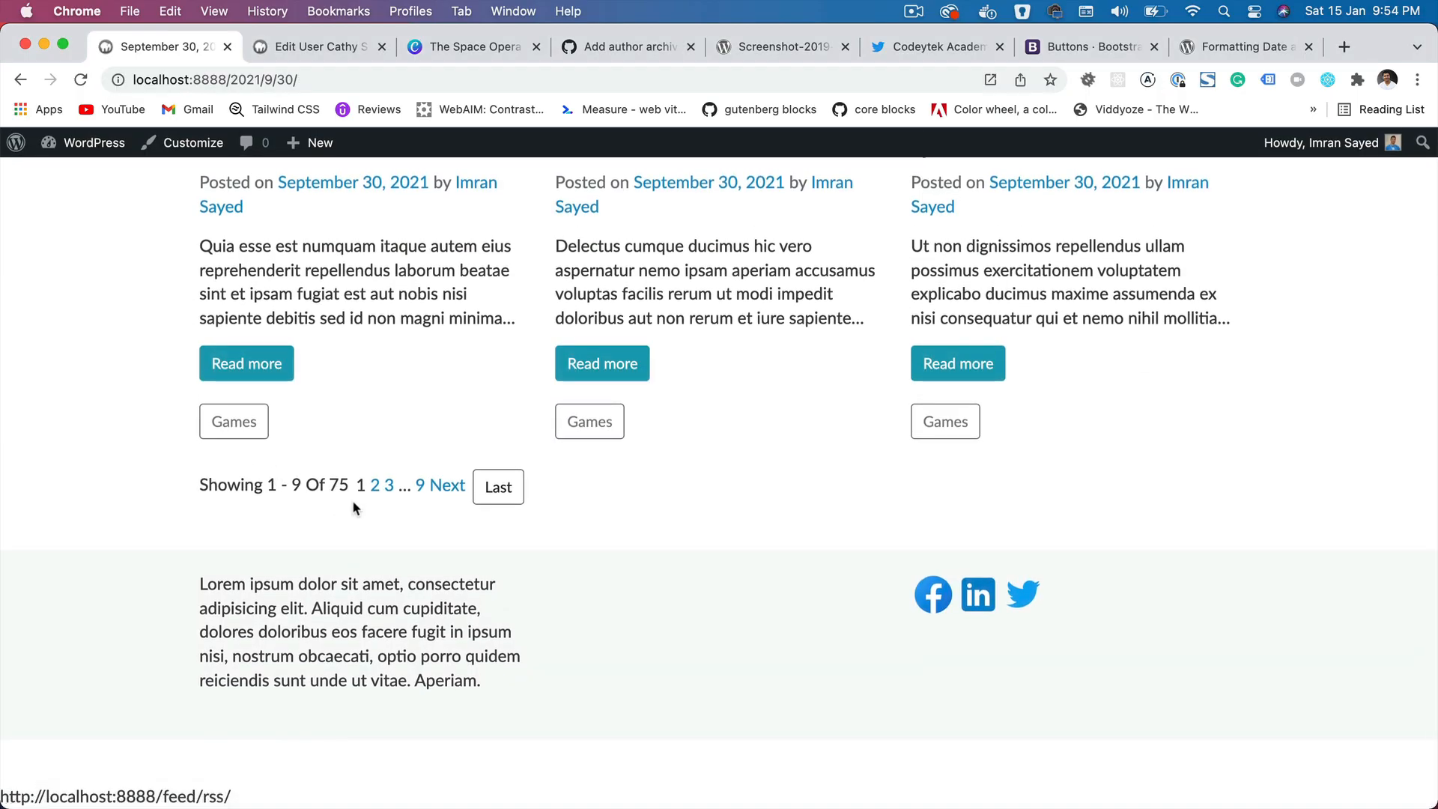
key(super+Tab)
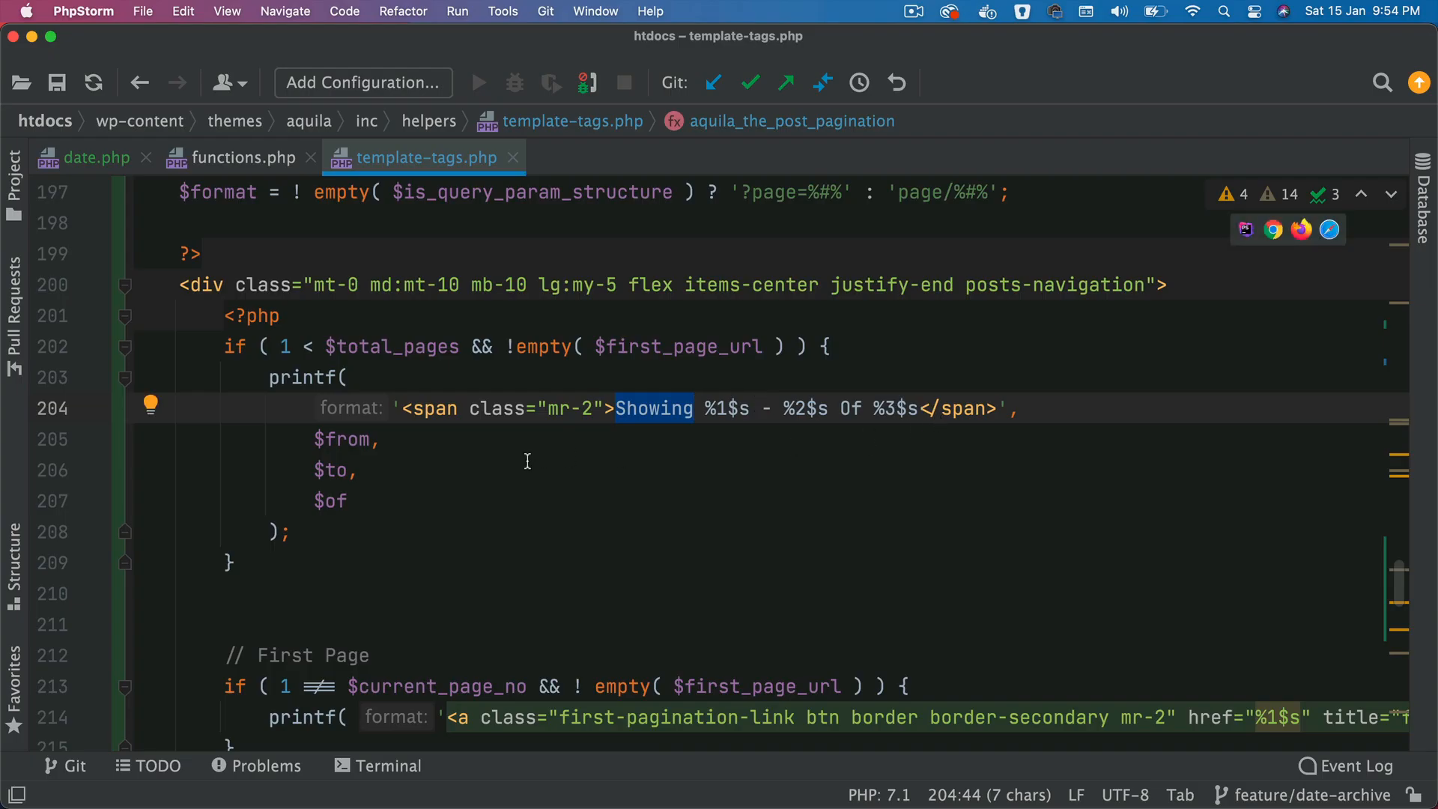
double_click(337, 439)
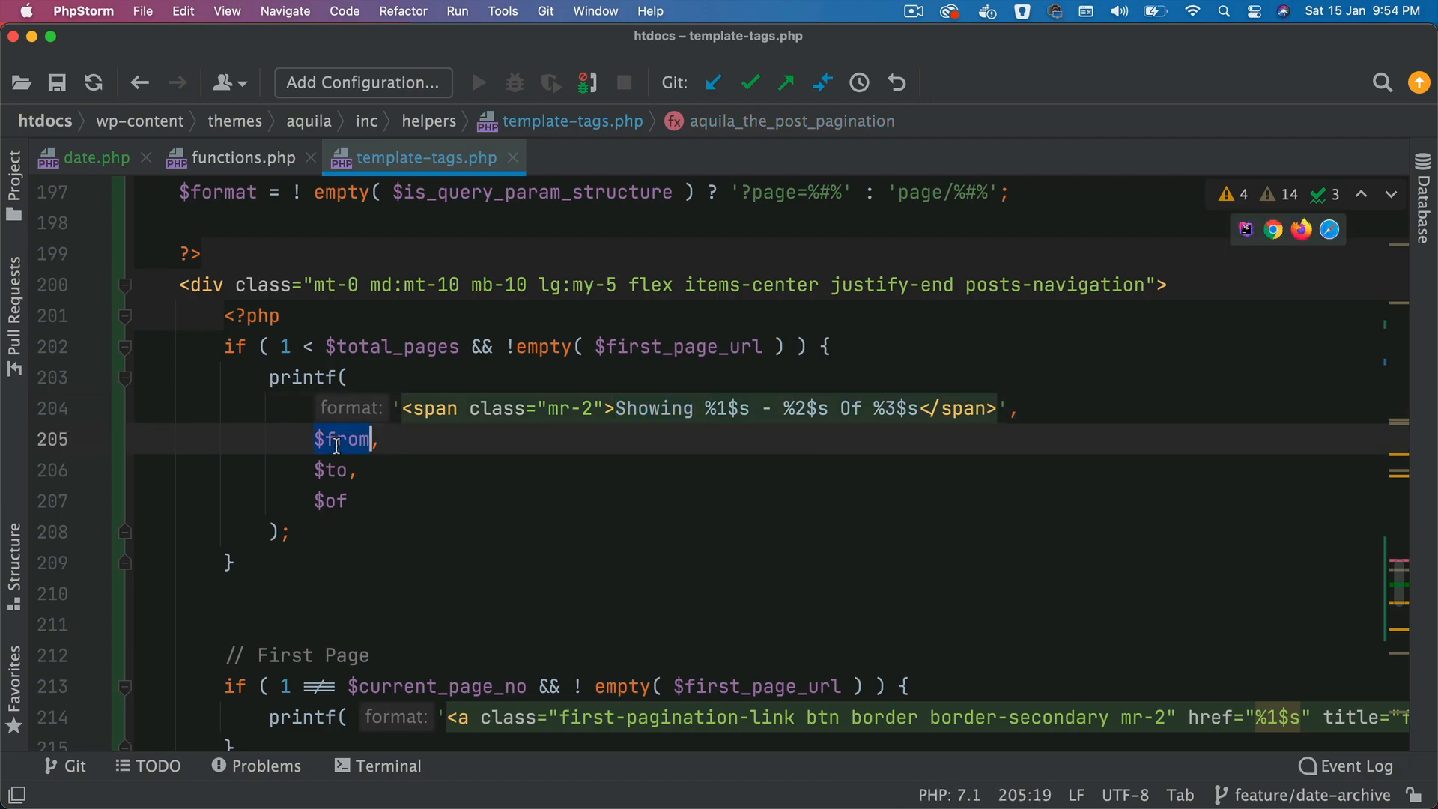
key(super+Tab)
key(super+Tab)
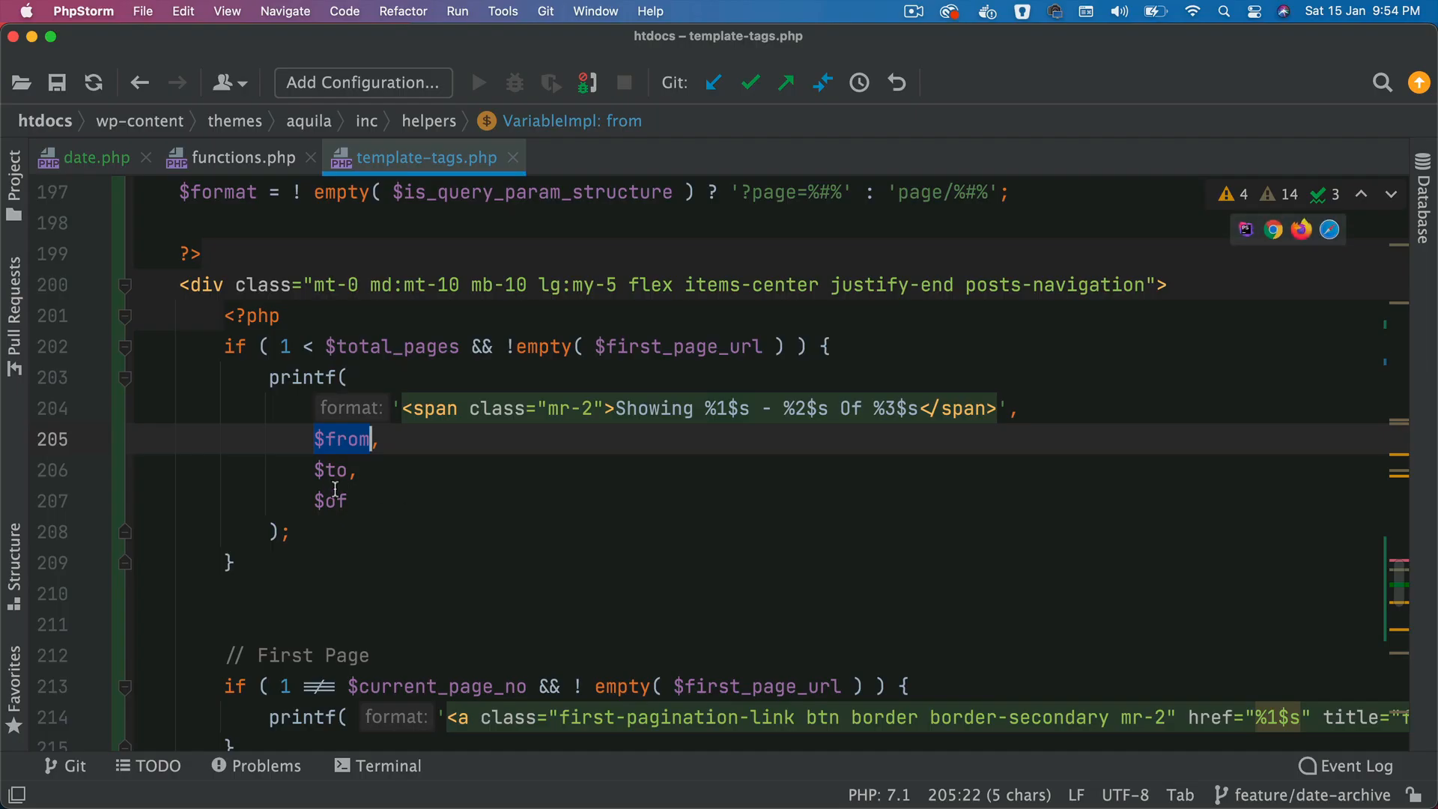
double_click(338, 465)
key(super+Tab)
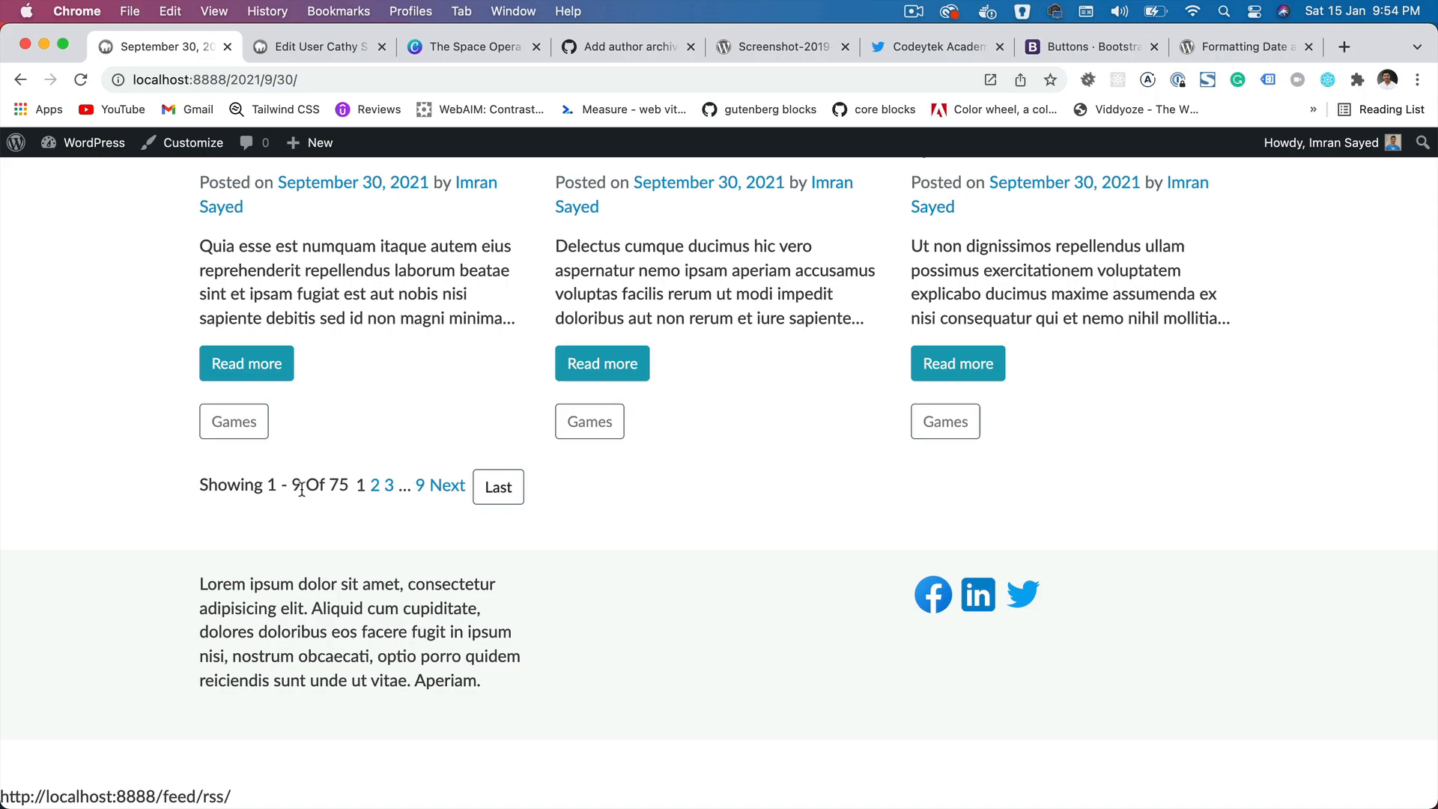
key(super+Tab)
click(326, 502)
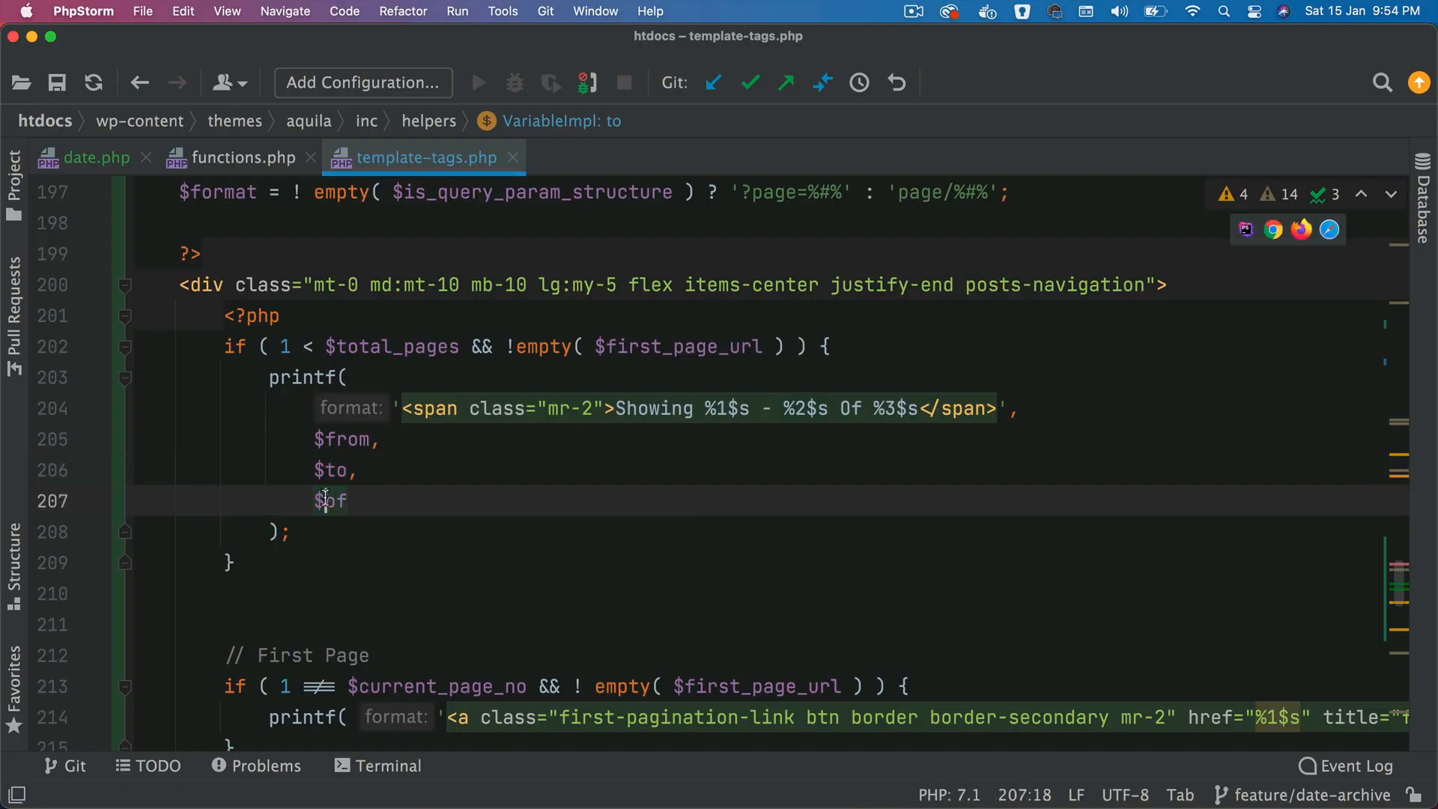
key(super+Tab)
double_click(341, 485)
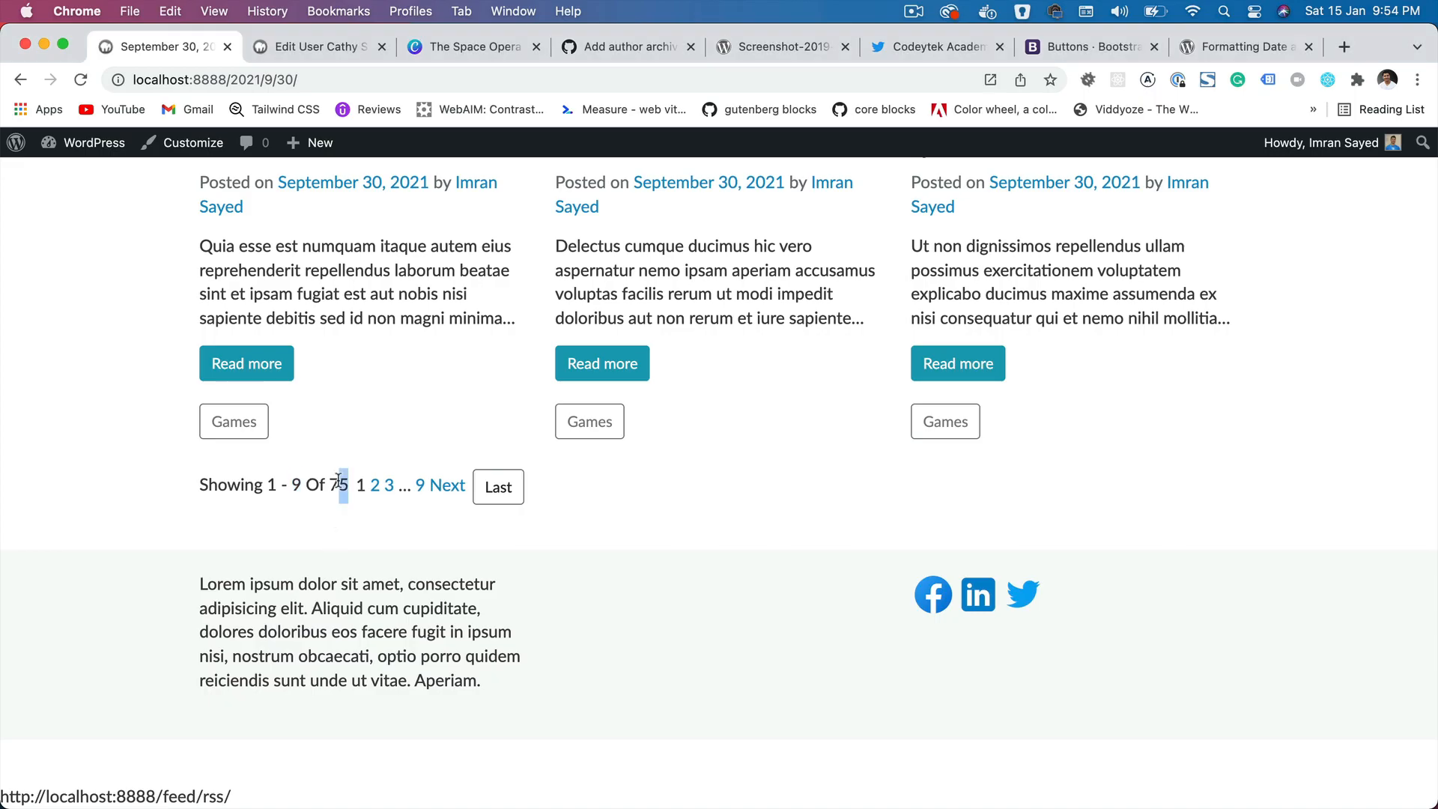
key(super+Tab)
scroll(620, 436, up, 5)
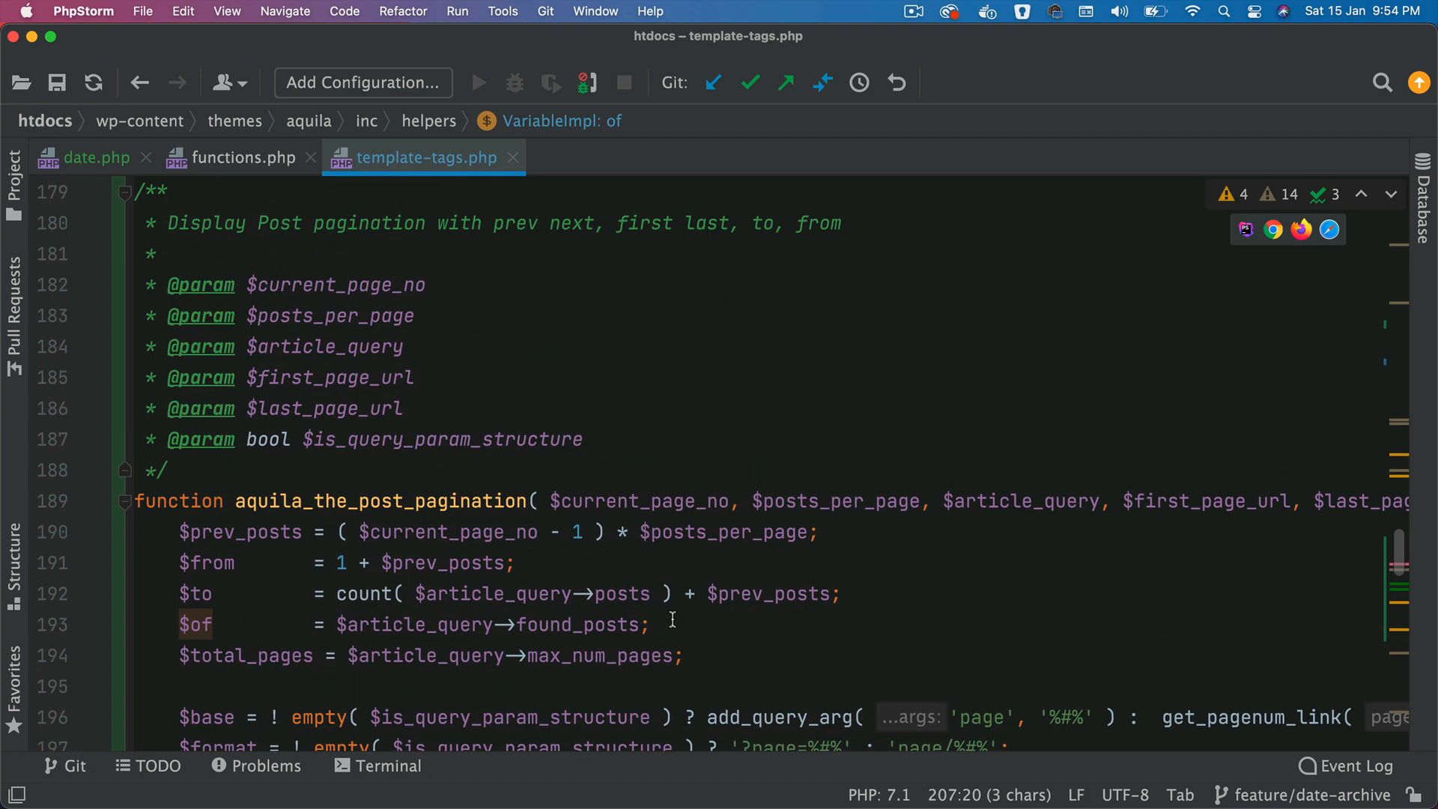
drag(671, 621, 270, 593)
scroll(752, 583, down, 8)
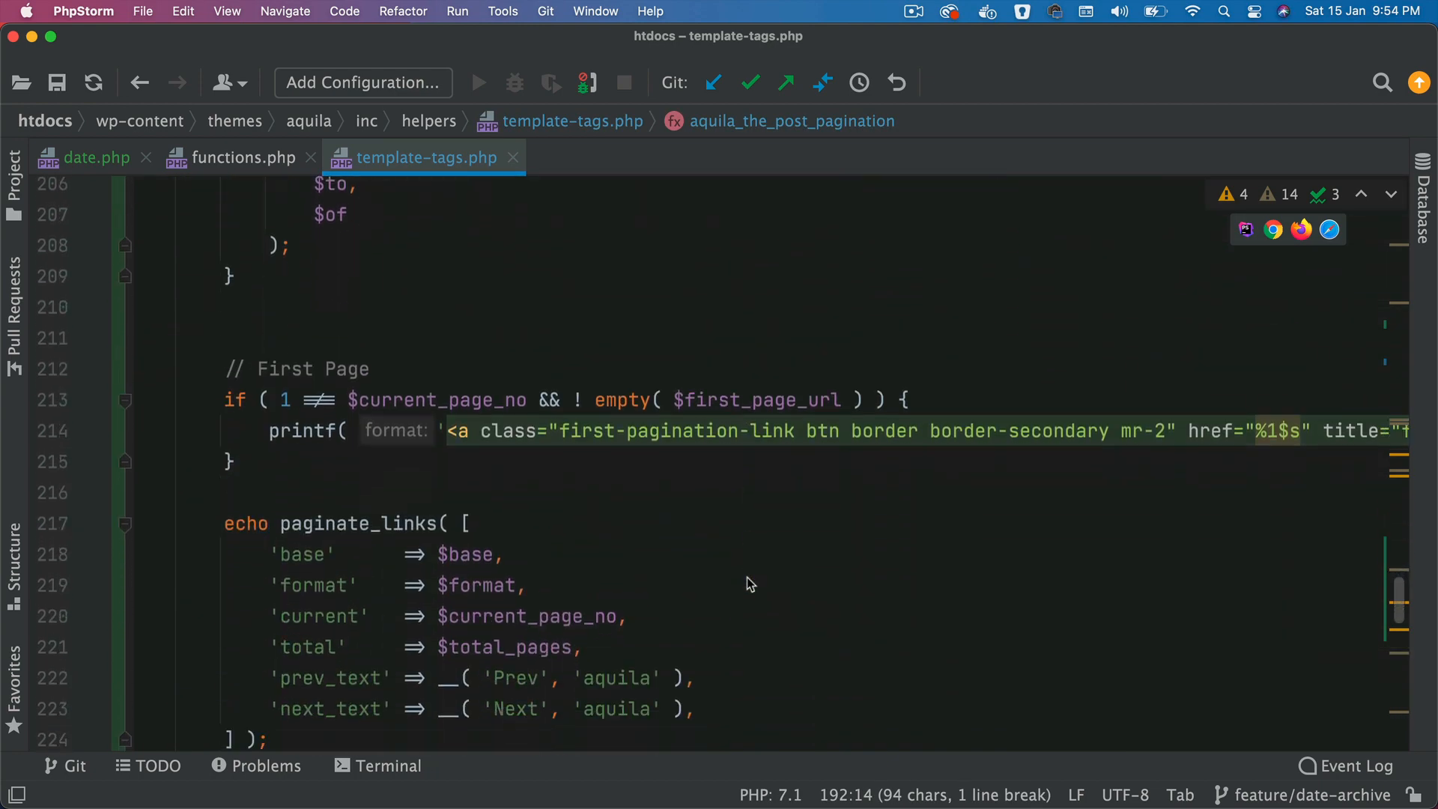
scroll(751, 583, down, 1)
- Review the First Page condition on $current_page_no and $first_page_url against the browser
double_click(346, 333)
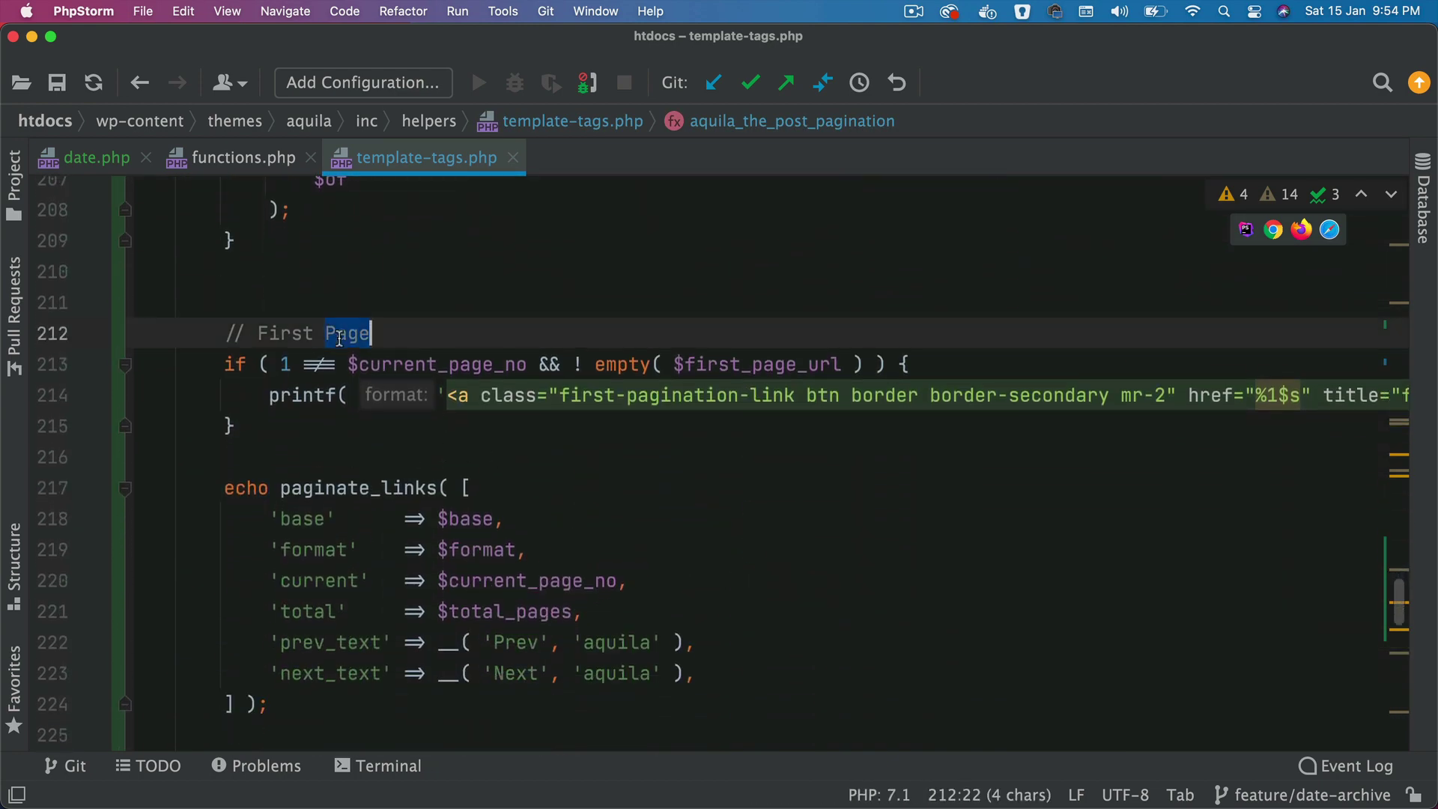
double_click(498, 366)
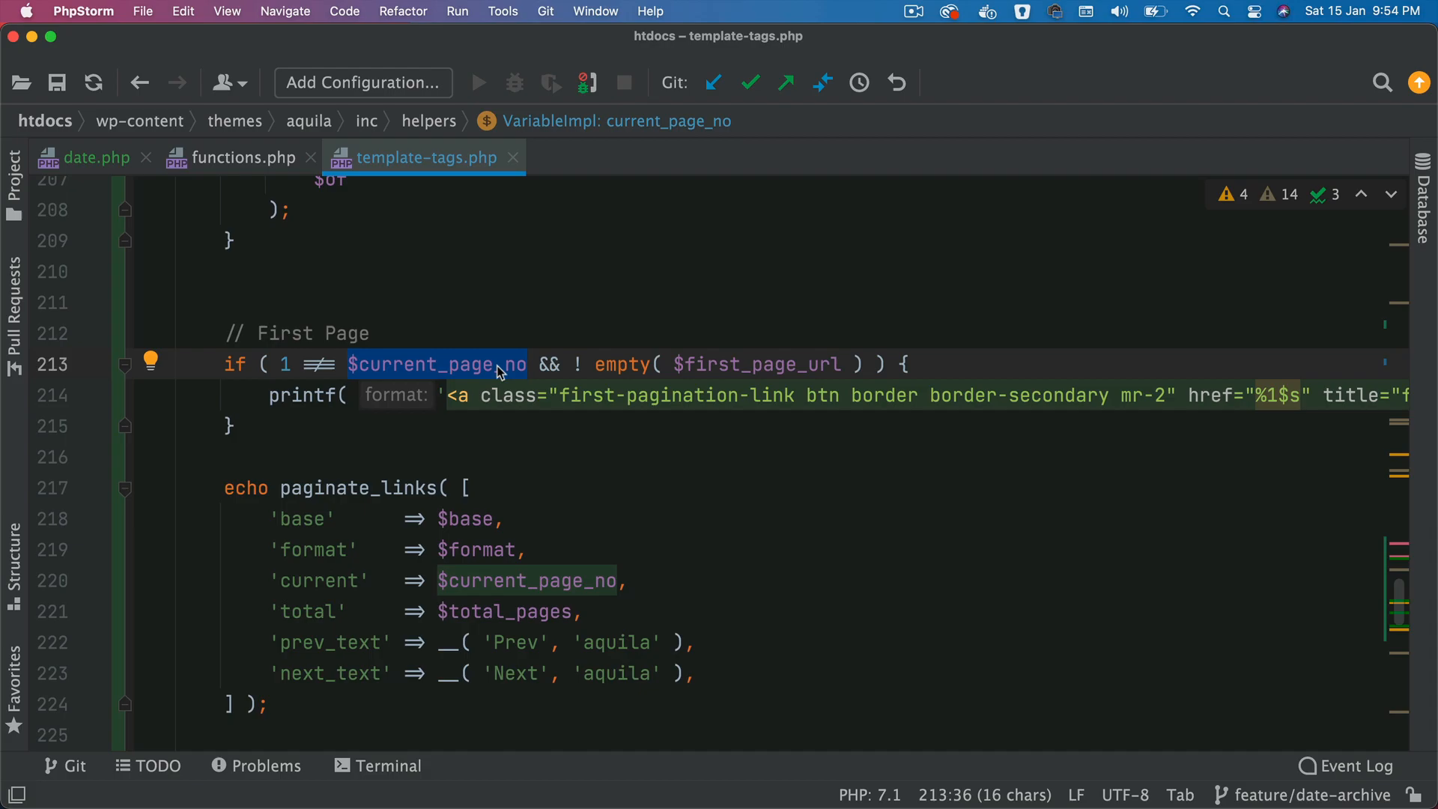
key(super+Tab)
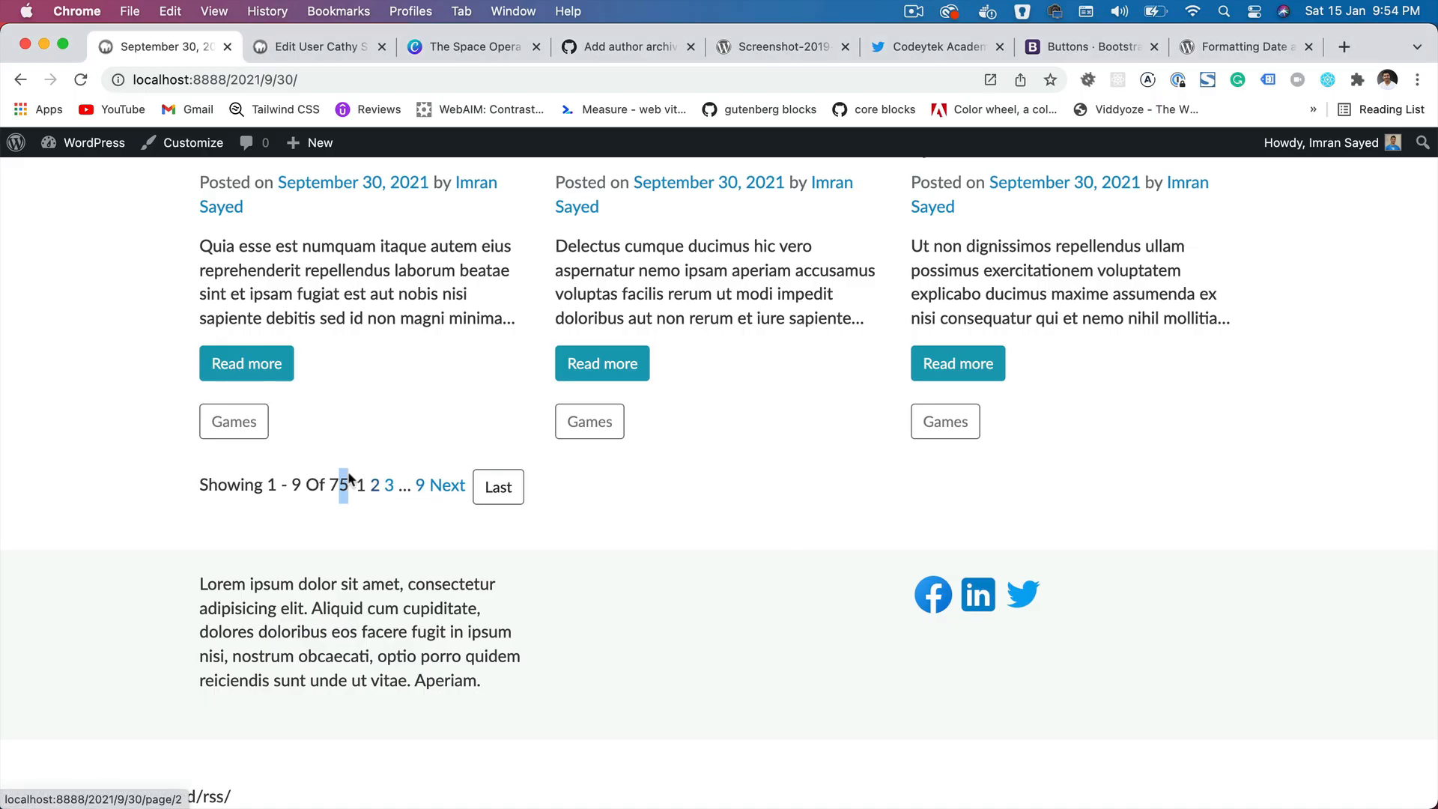
key(super+Tab)
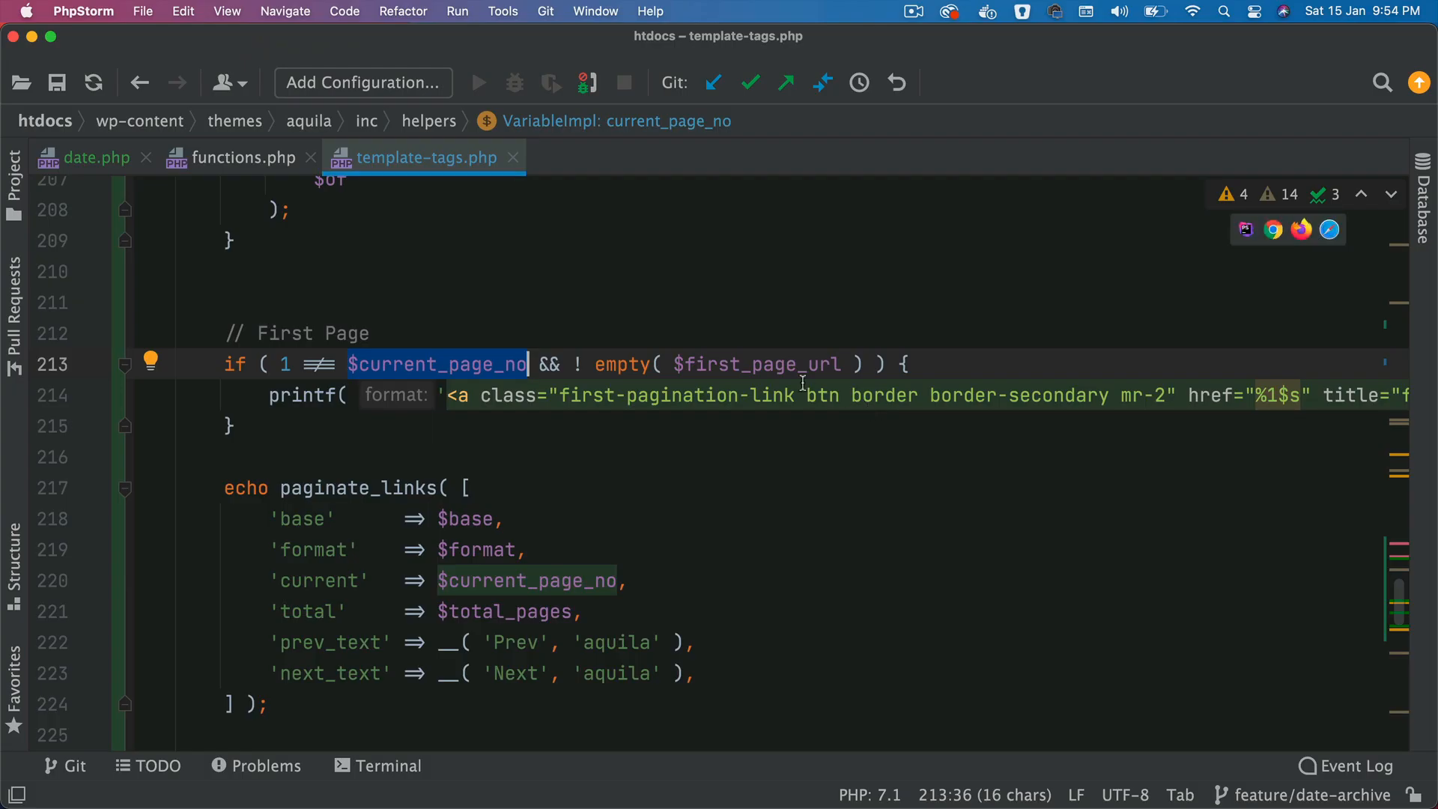
double_click(700, 364)
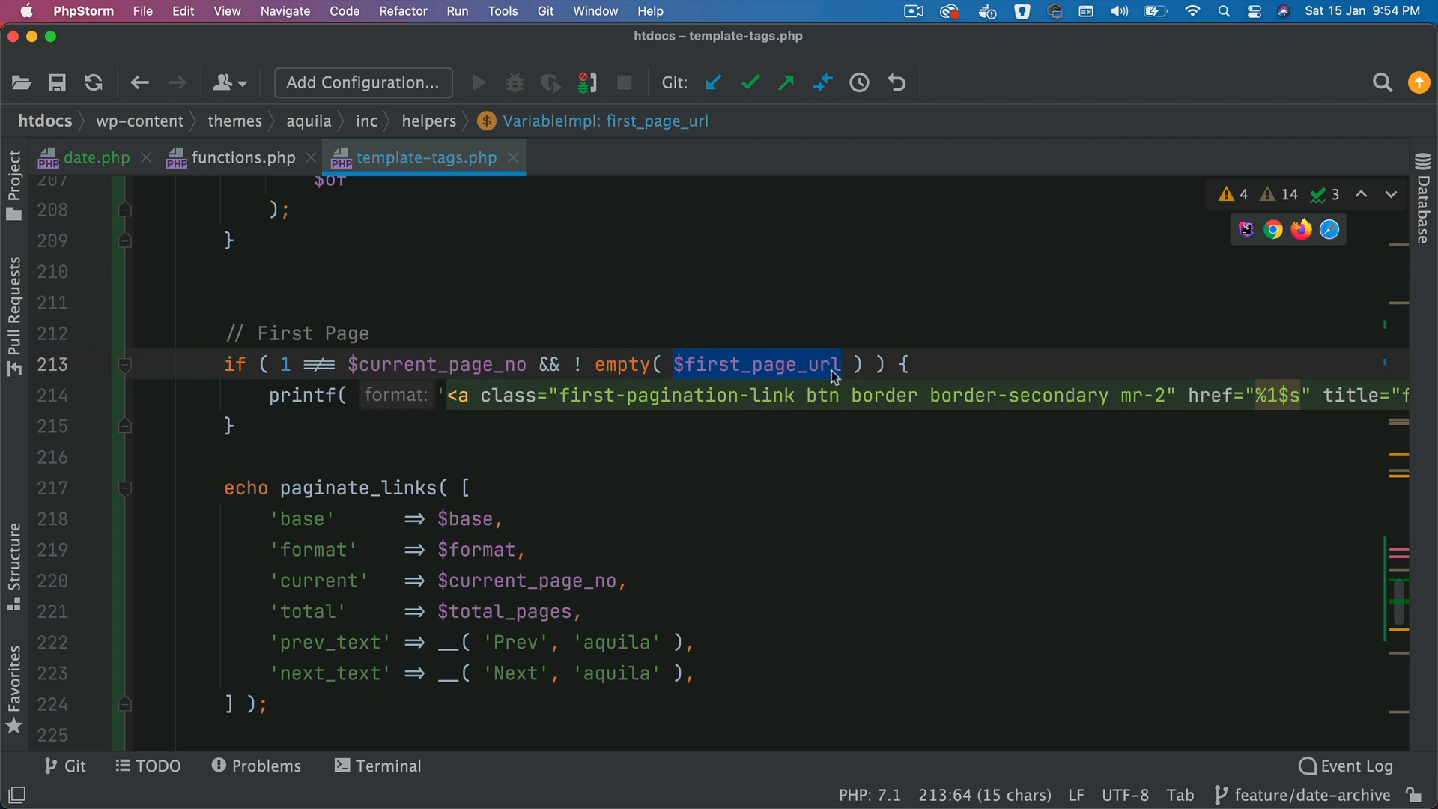
scroll(872, 422, right, 10)
scroll(675, 394, right, 5)
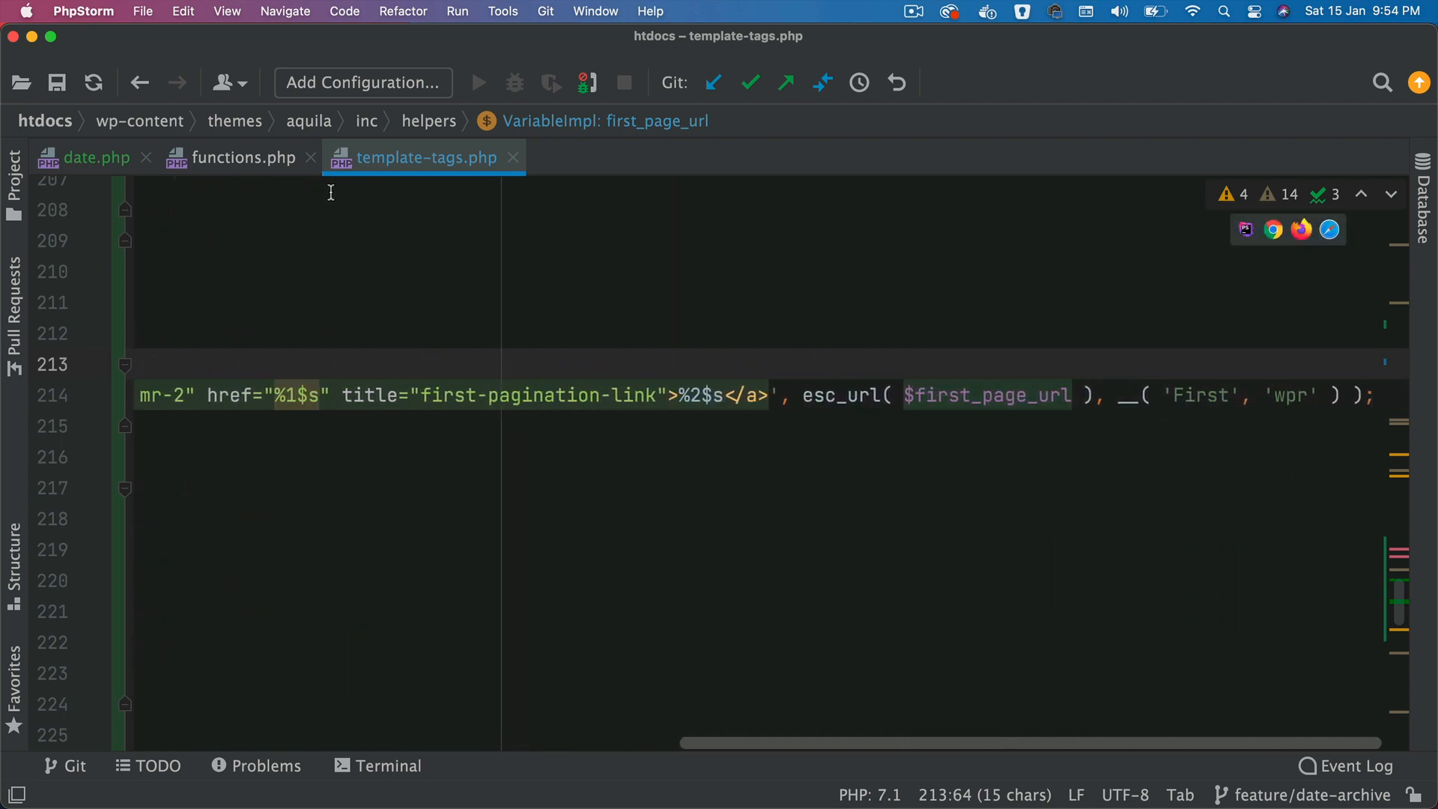
- Check $first_page_url passed from date.php via functions.php, returning to template-tags.php
click(243, 158)
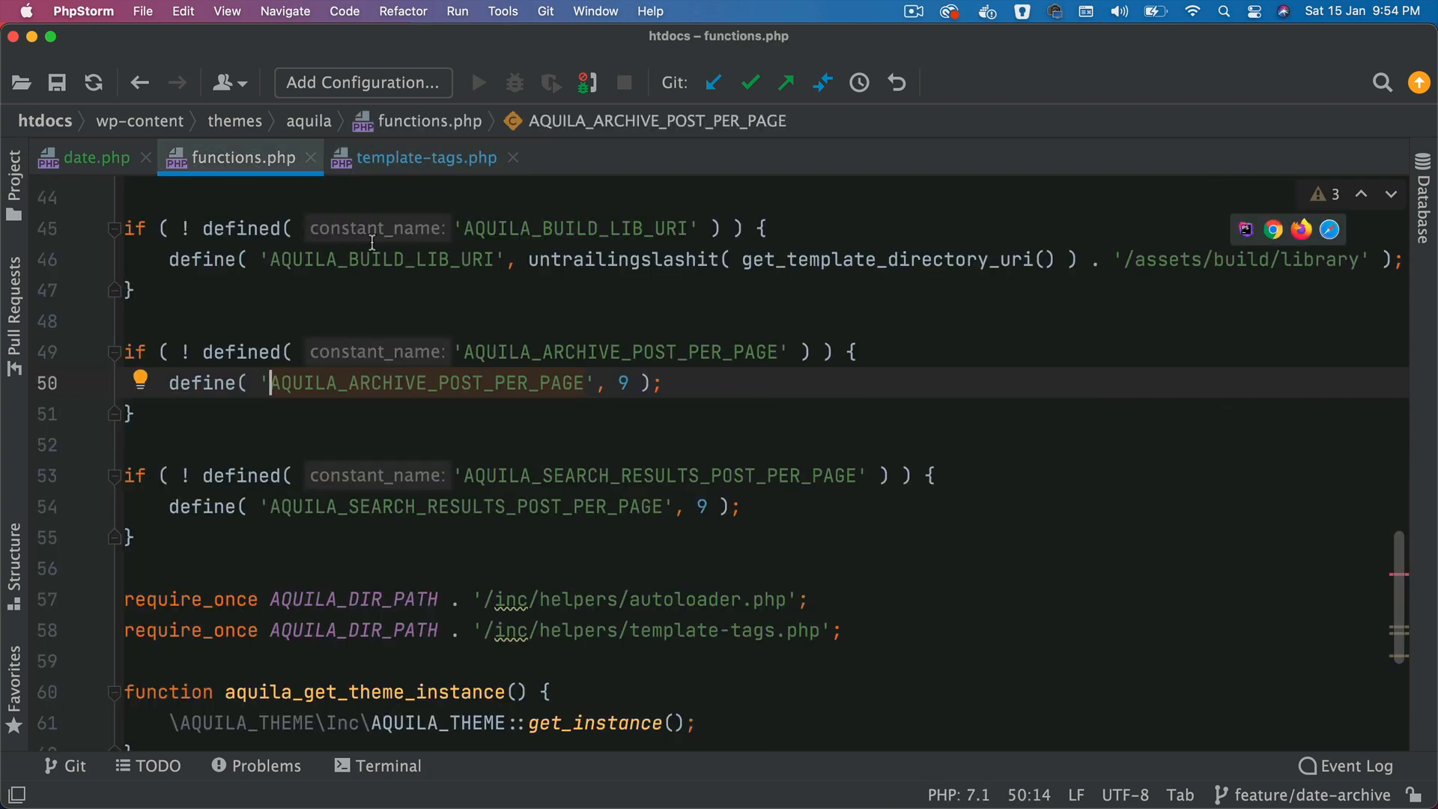
click(95, 157)
drag(96, 158, 260, 157)
double_click(719, 398)
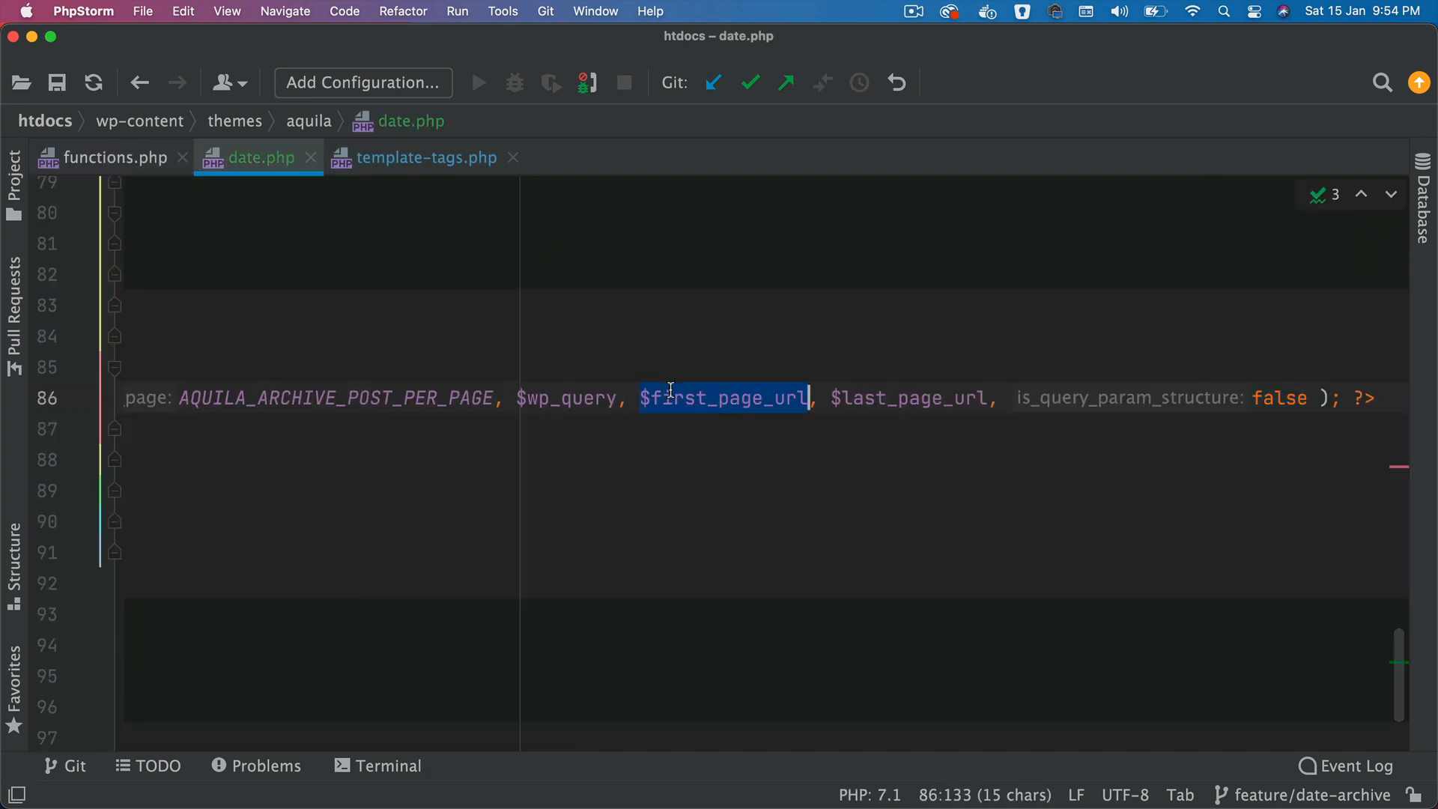
scroll(664, 393, left, 10)
click(426, 157)
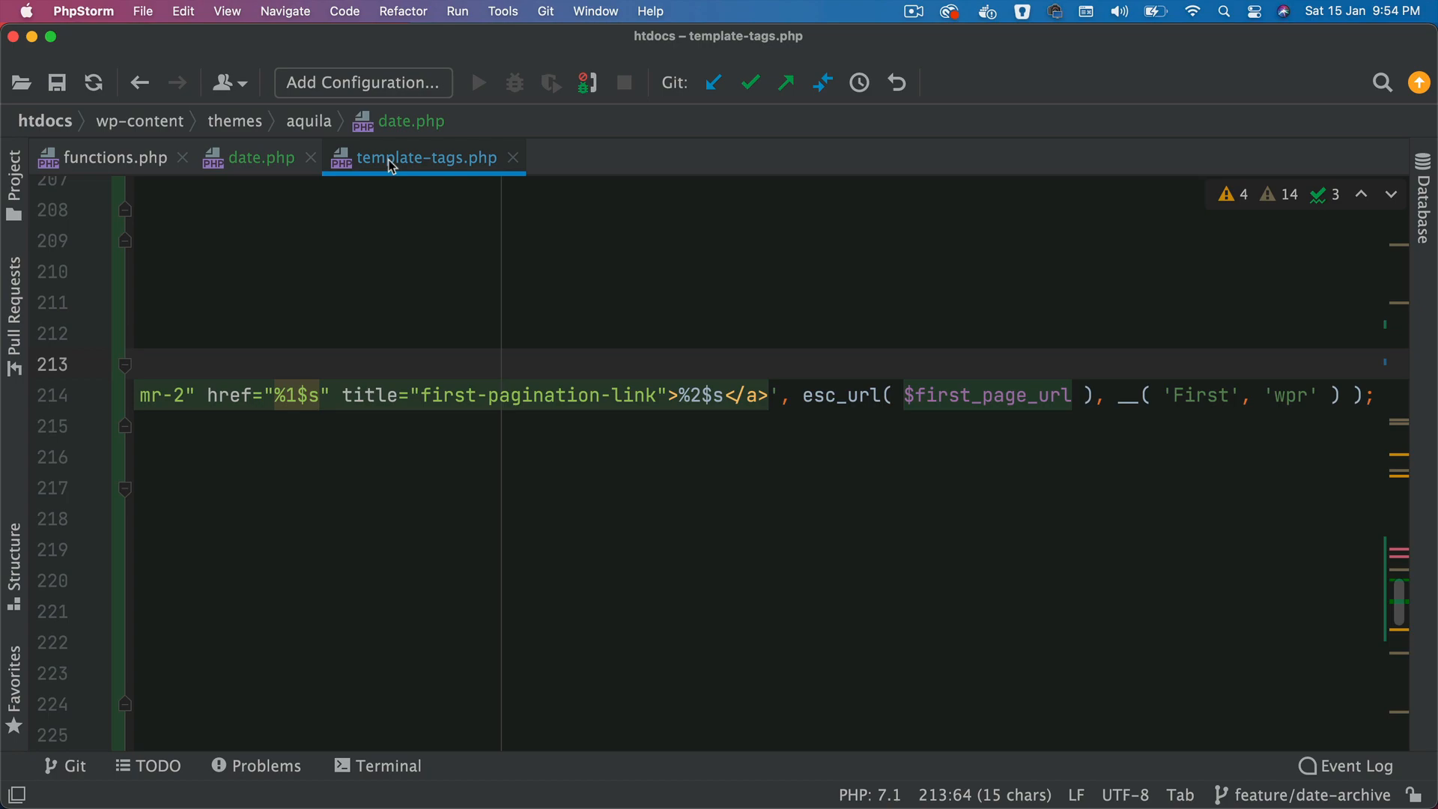
- Open page 2 of the archive showing the First link, then return to the code
key(super+Tab)
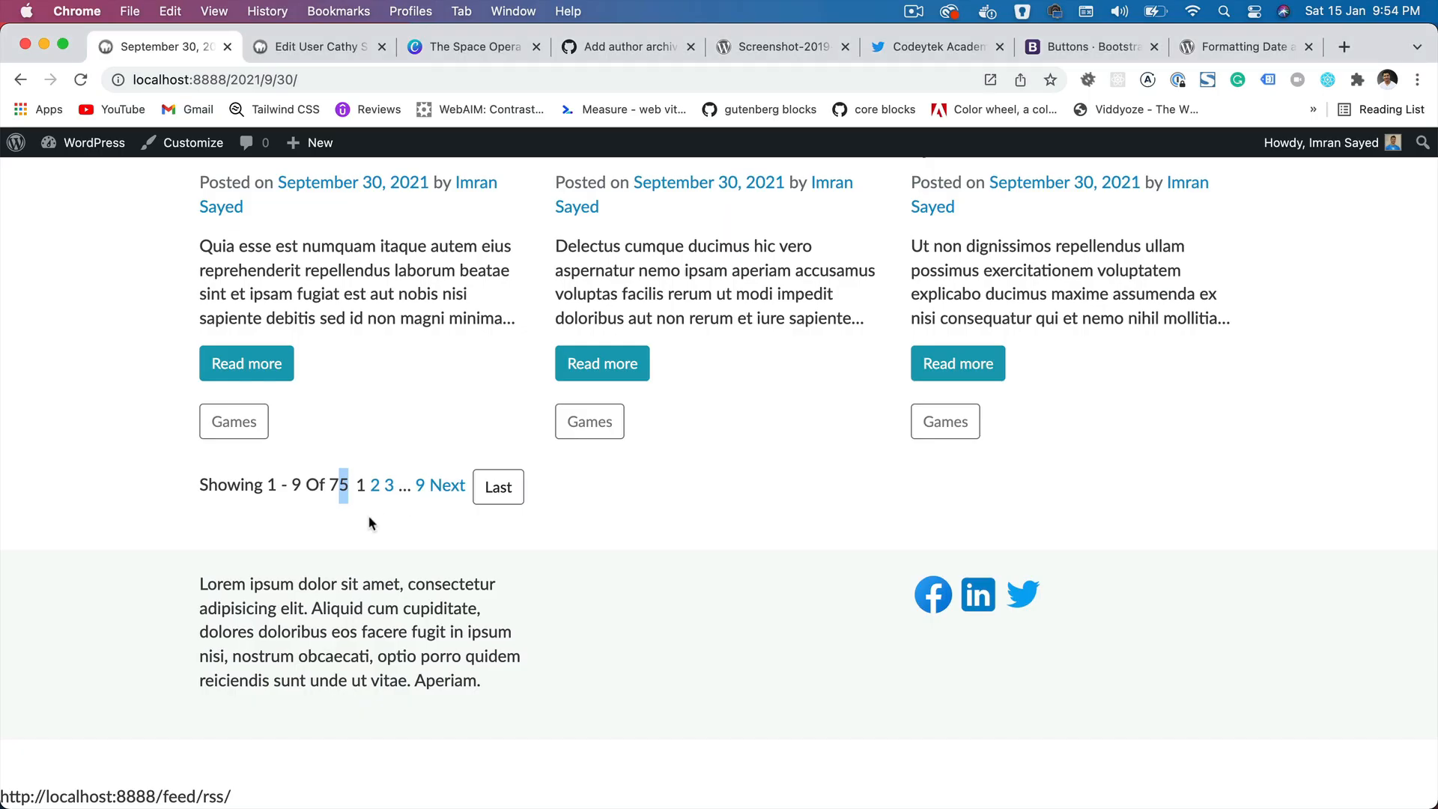
click(355, 493)
click(374, 487)
scroll(371, 484, down, 10)
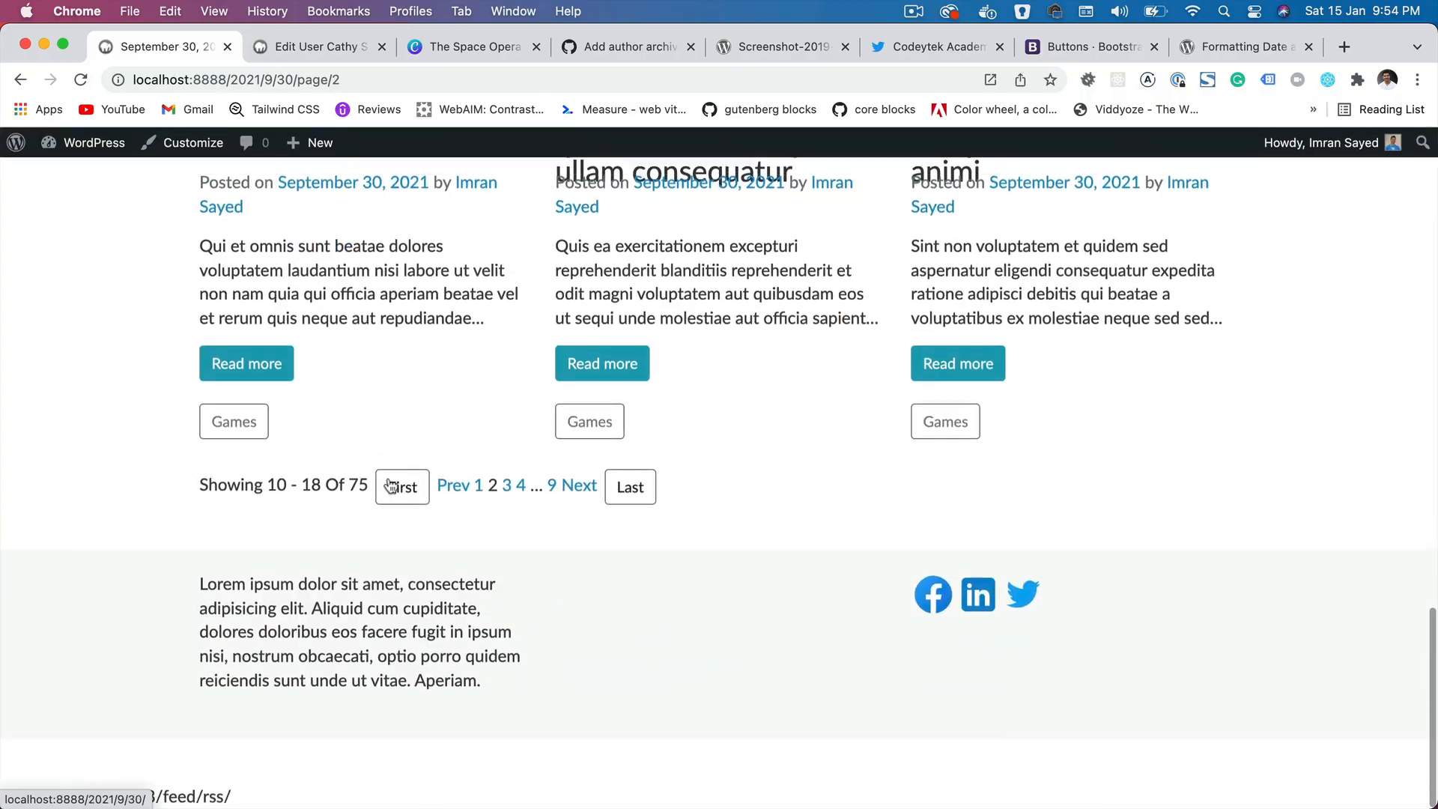
key(super+Tab)
scroll(725, 422, left, 10)
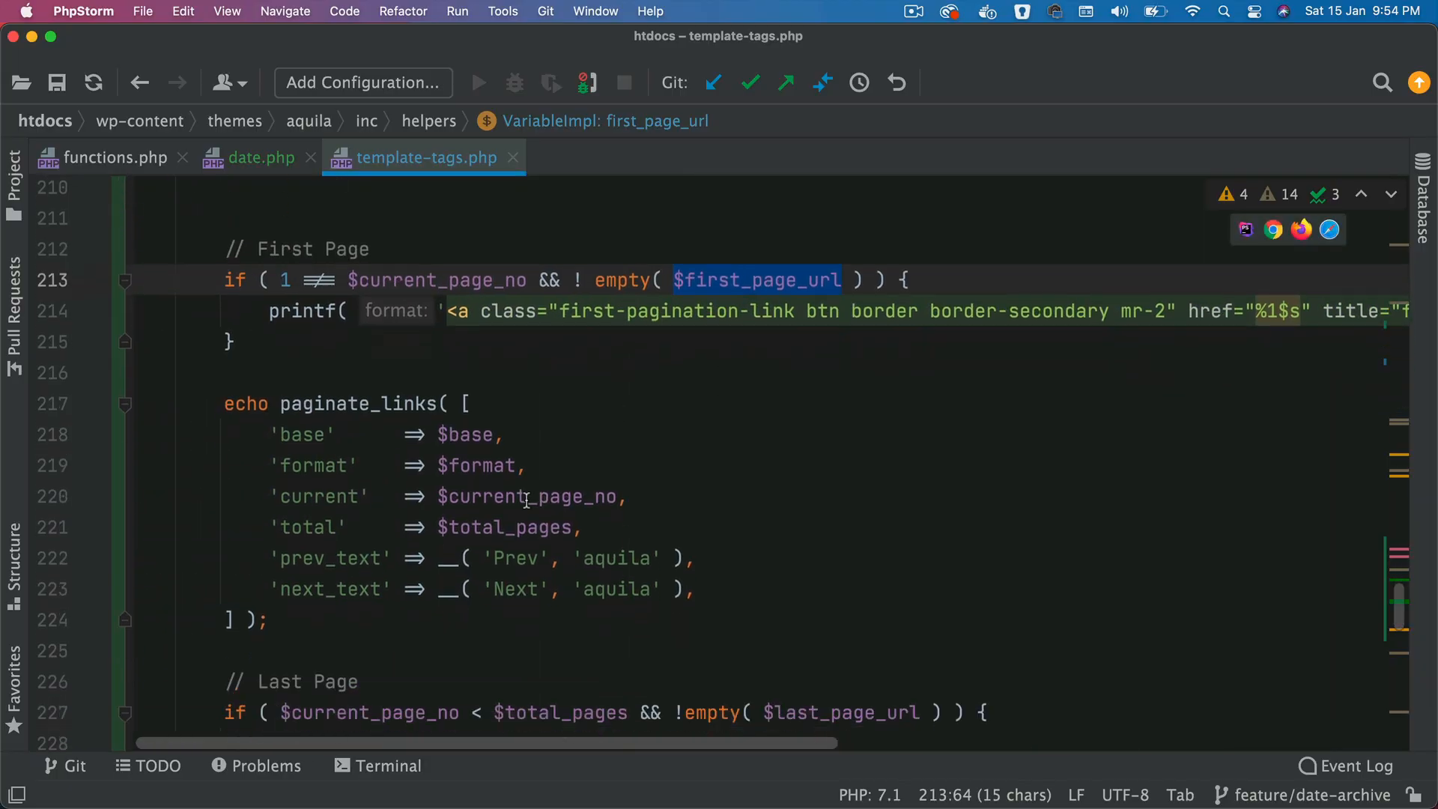
scroll(719, 427, down, 5)
double_click(379, 261)
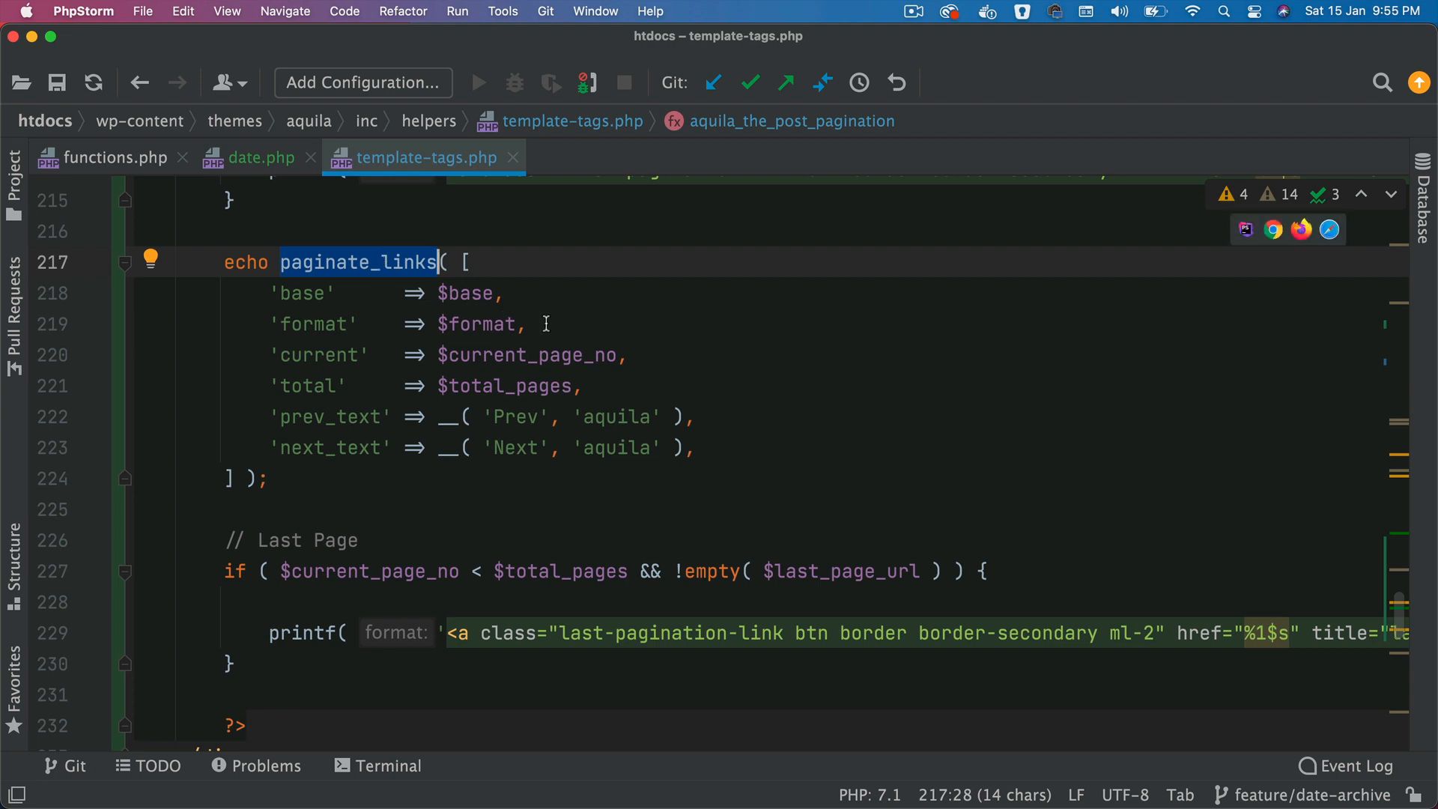
drag(528, 324, 225, 293)
scroll(396, 353, up, 10)
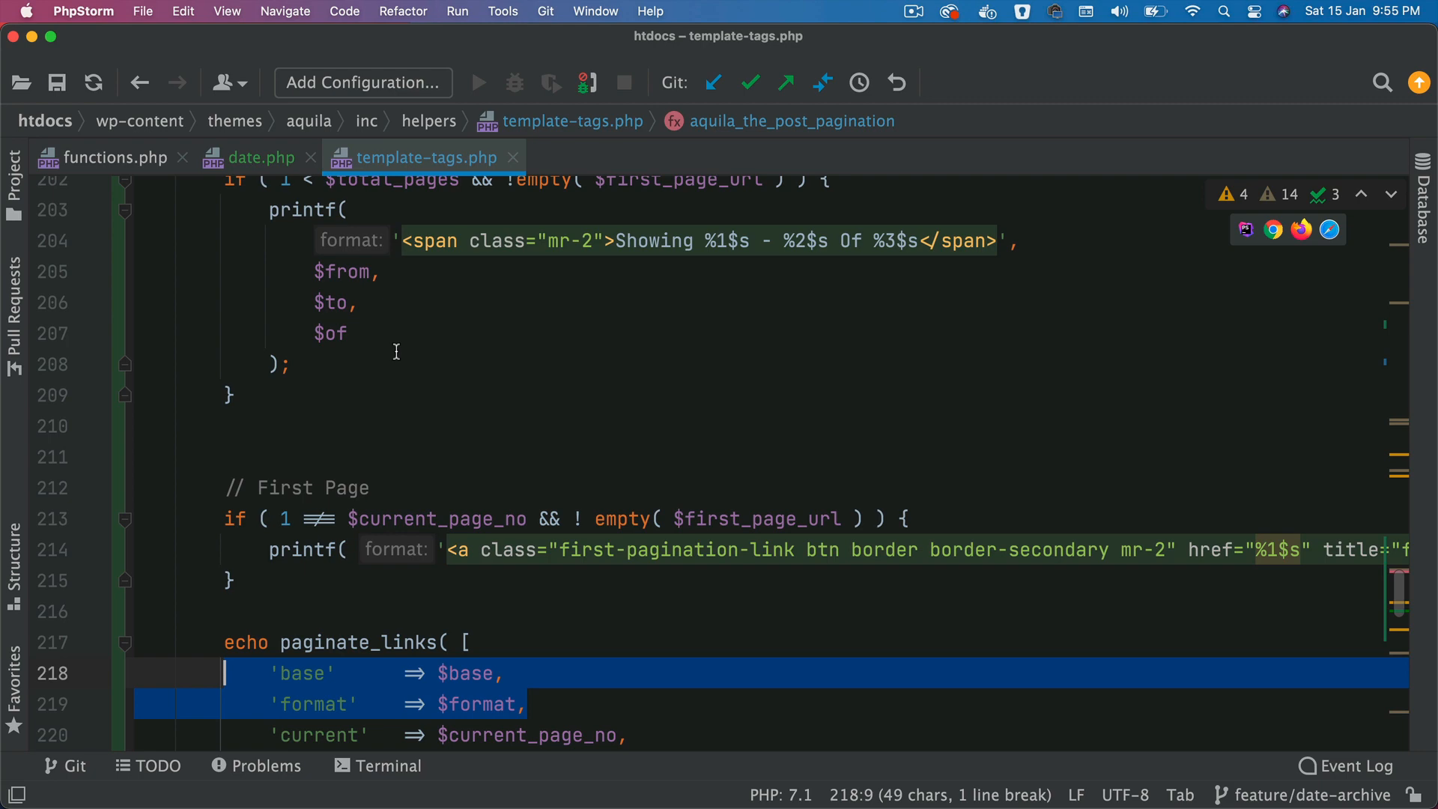
scroll(396, 353, up, 10)
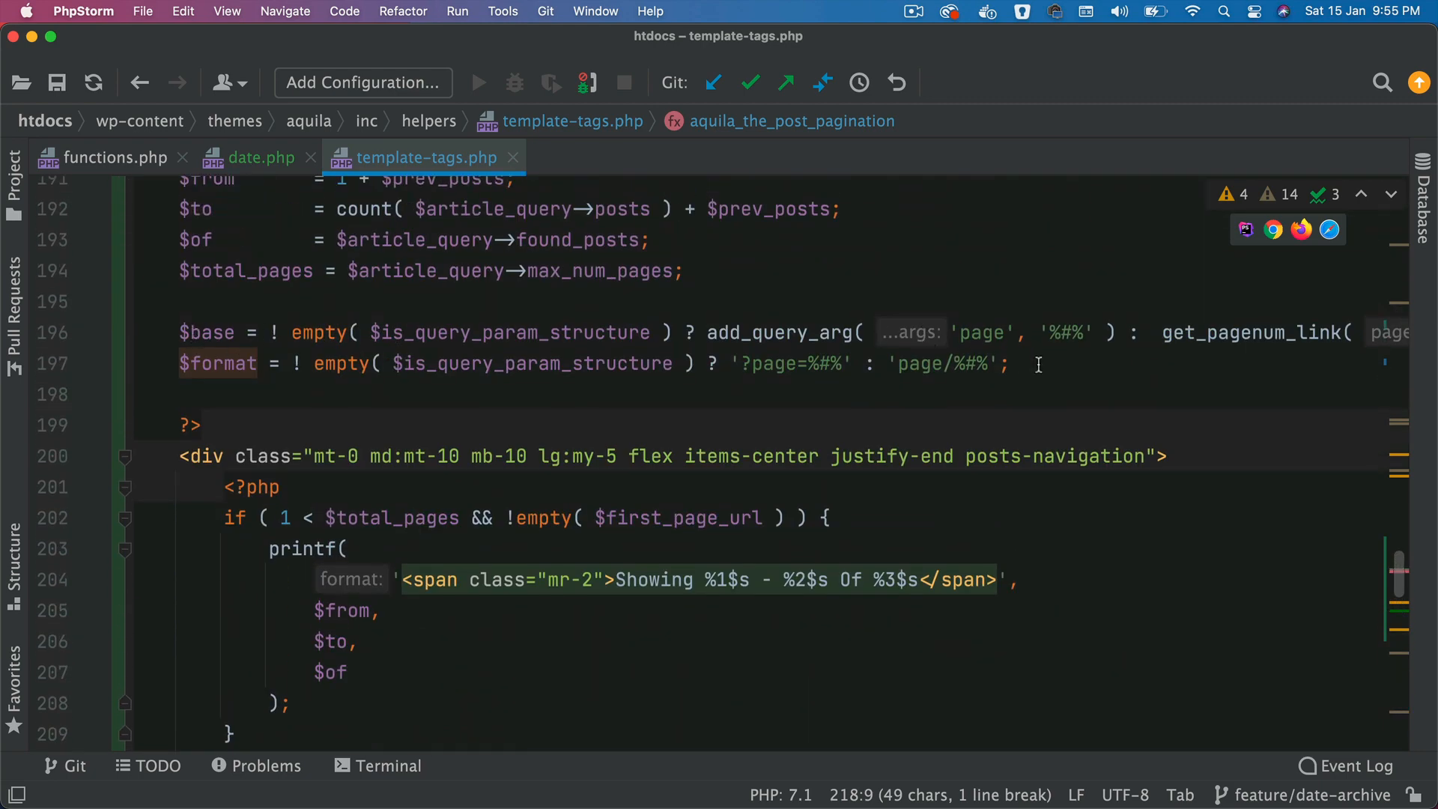
drag(1013, 363, 733, 363)
scroll(910, 425, down, 10)
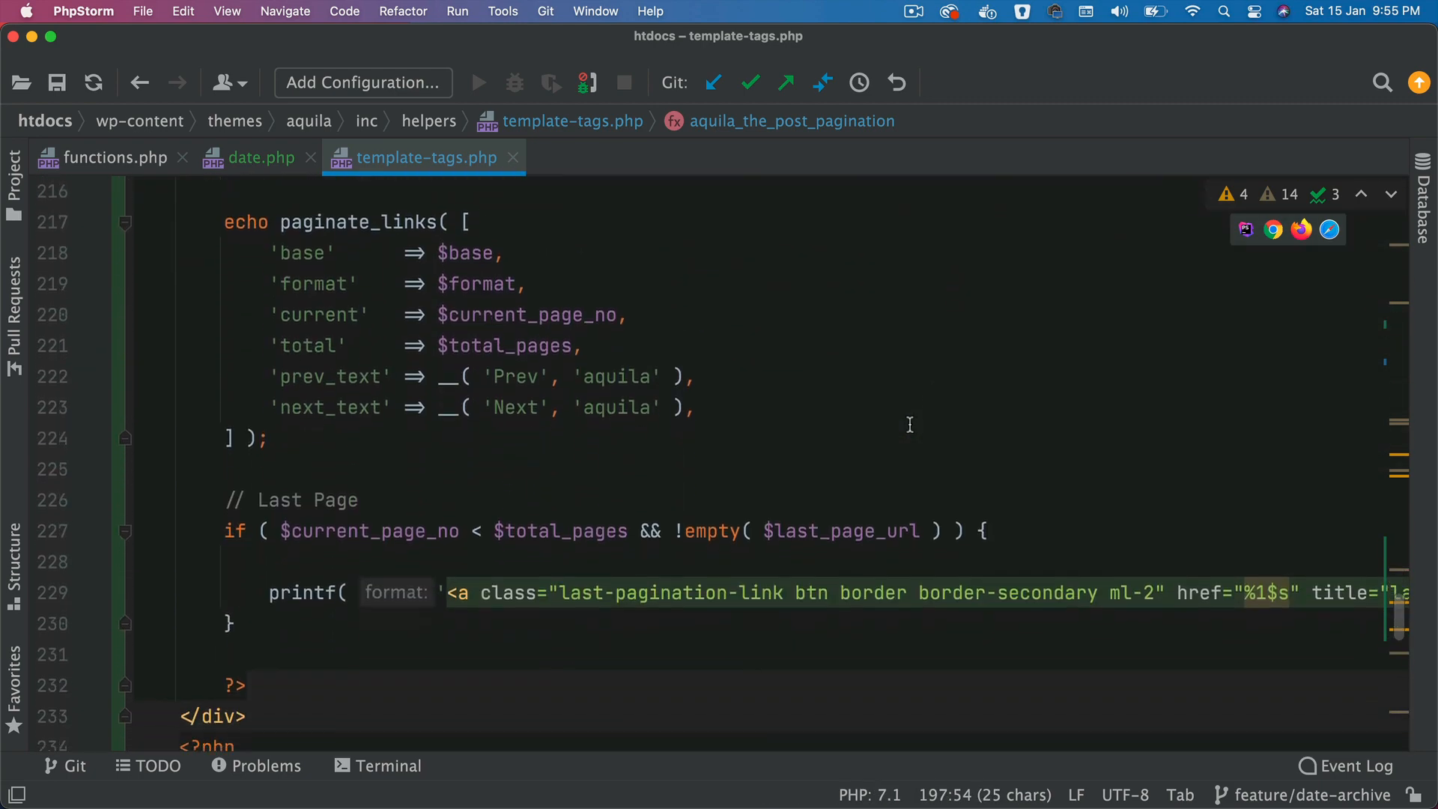
double_click(326, 317)
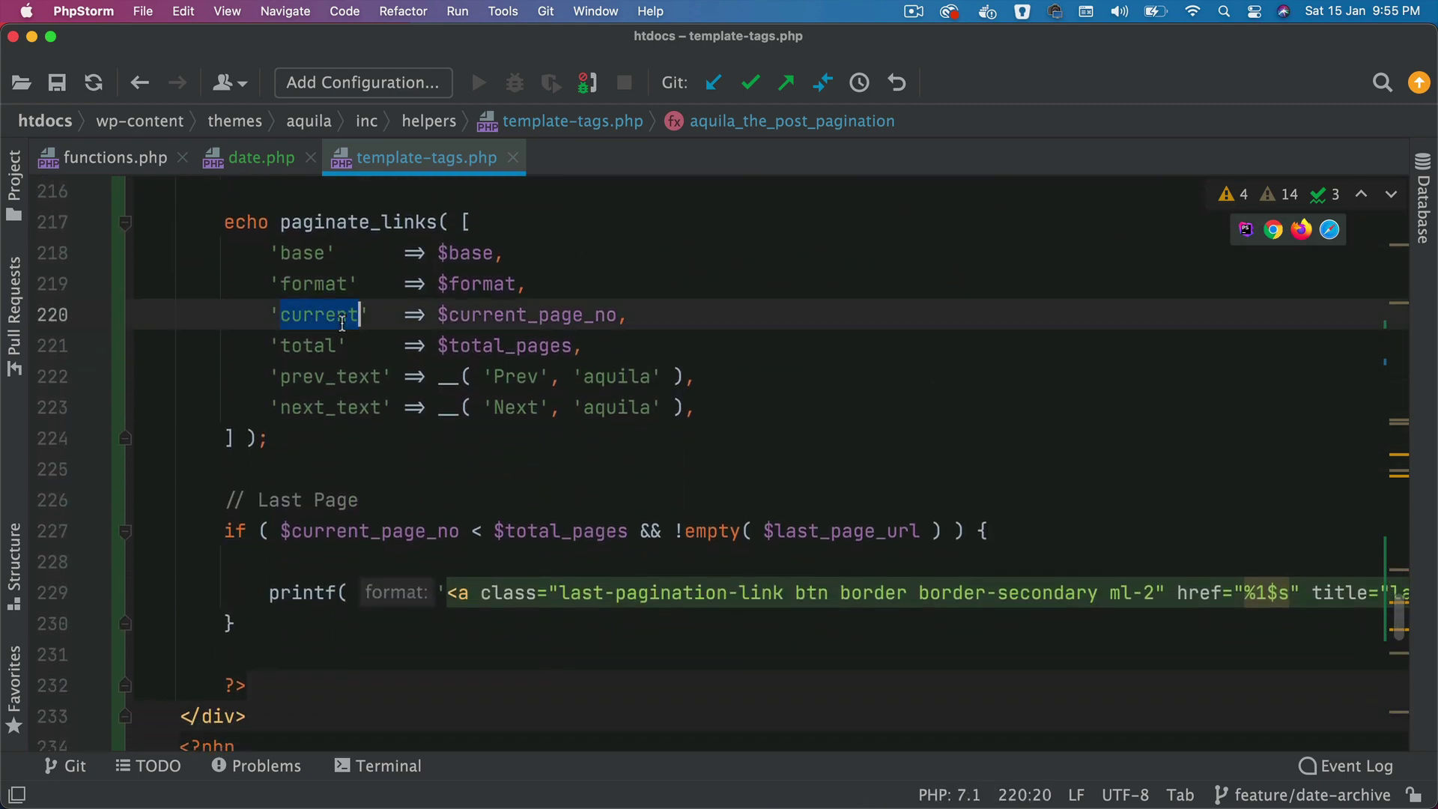
click(526, 317)
double_click(526, 318)
scroll(324, 358, up, 10)
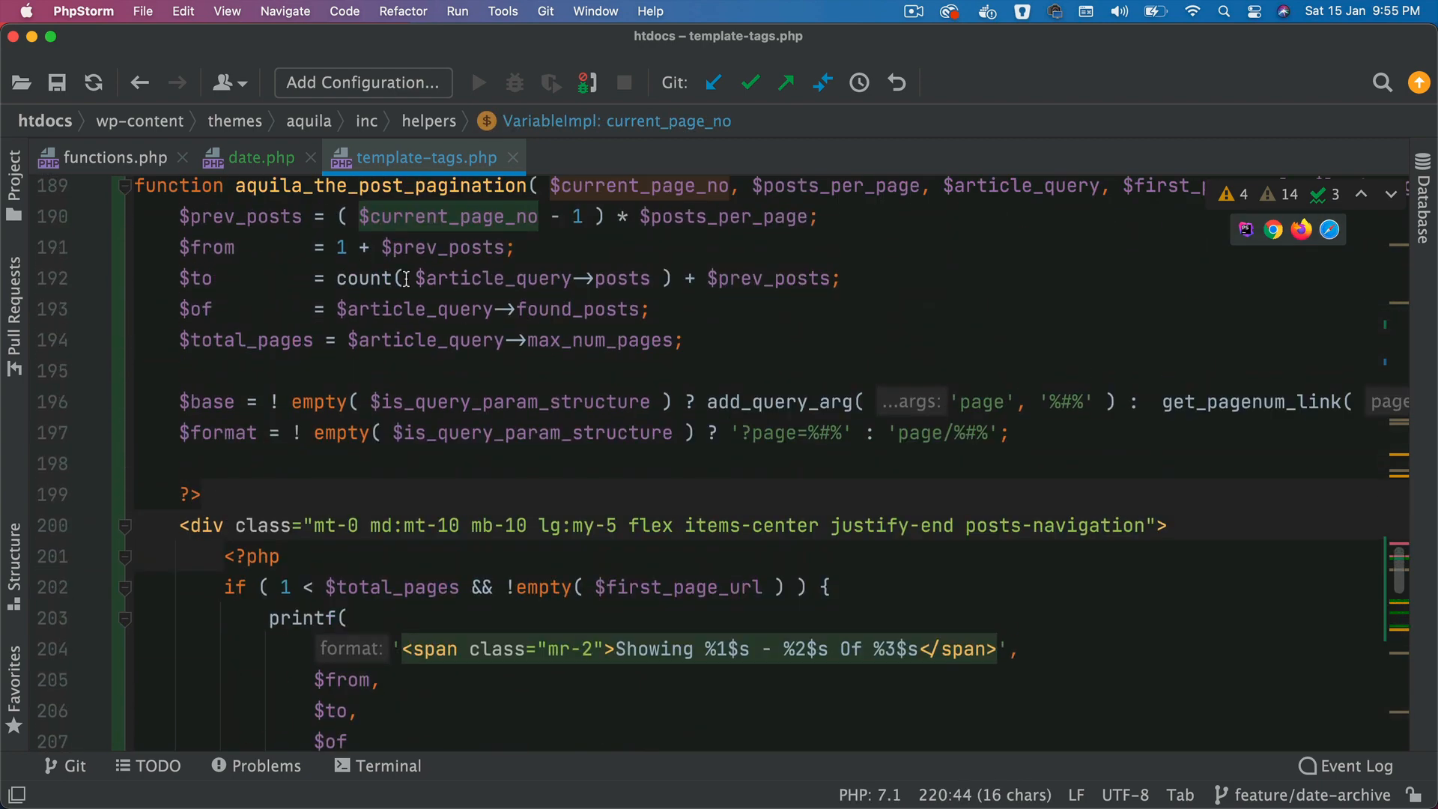
scroll(657, 246, up, 2)
double_click(628, 245)
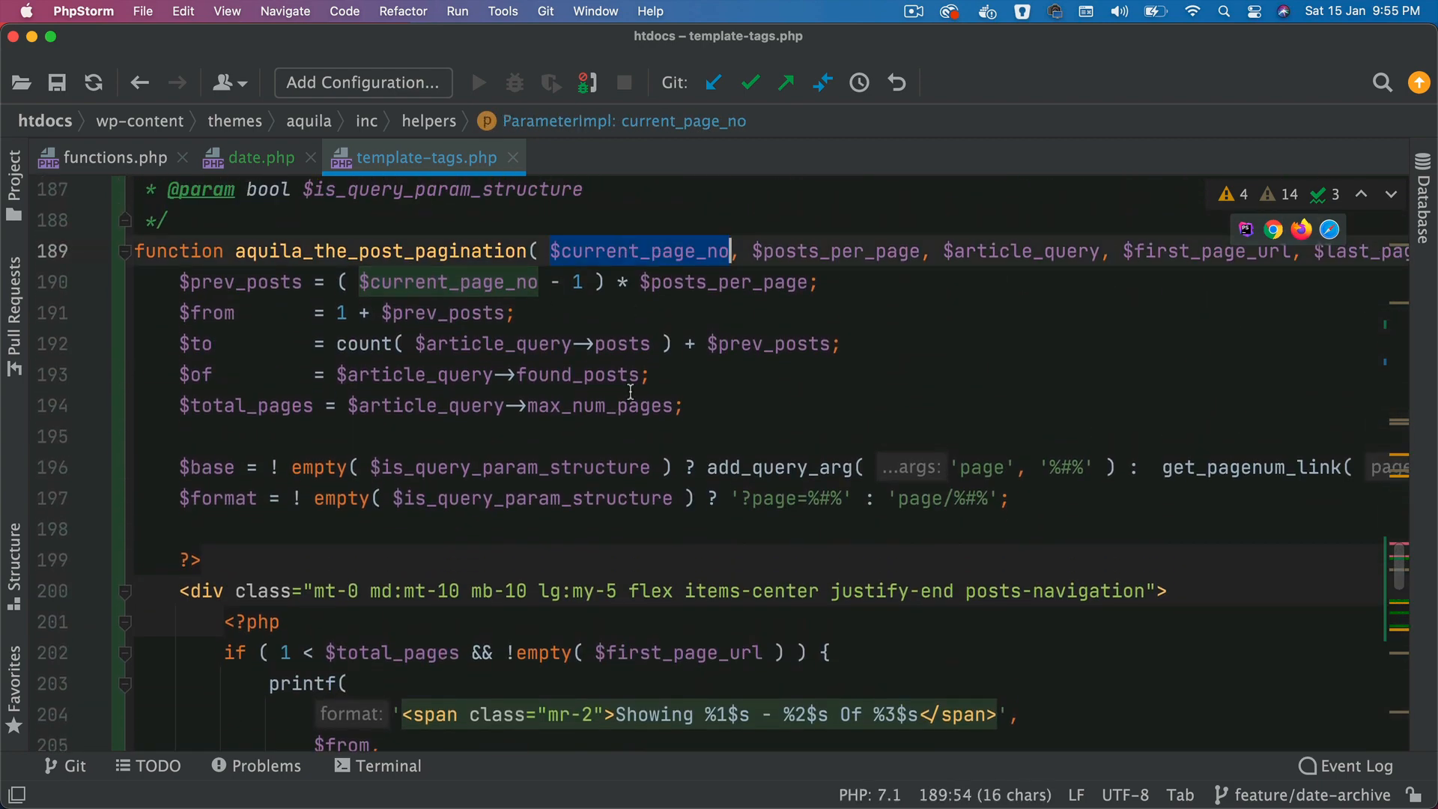
scroll(631, 390, down, 10)
scroll(631, 391, down, 4)
double_click(515, 401)
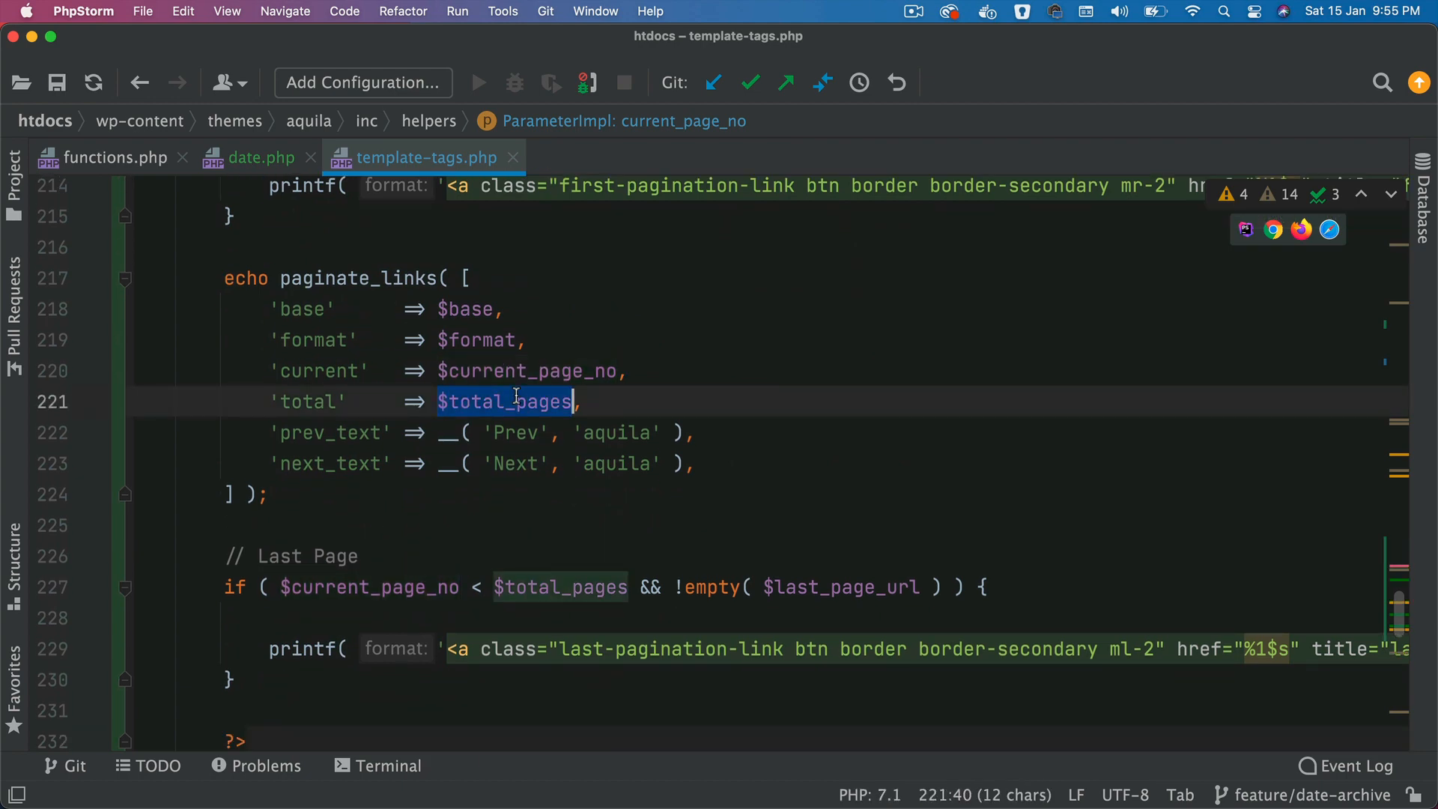
scroll(518, 396, up, 10)
scroll(630, 379, up, 3)
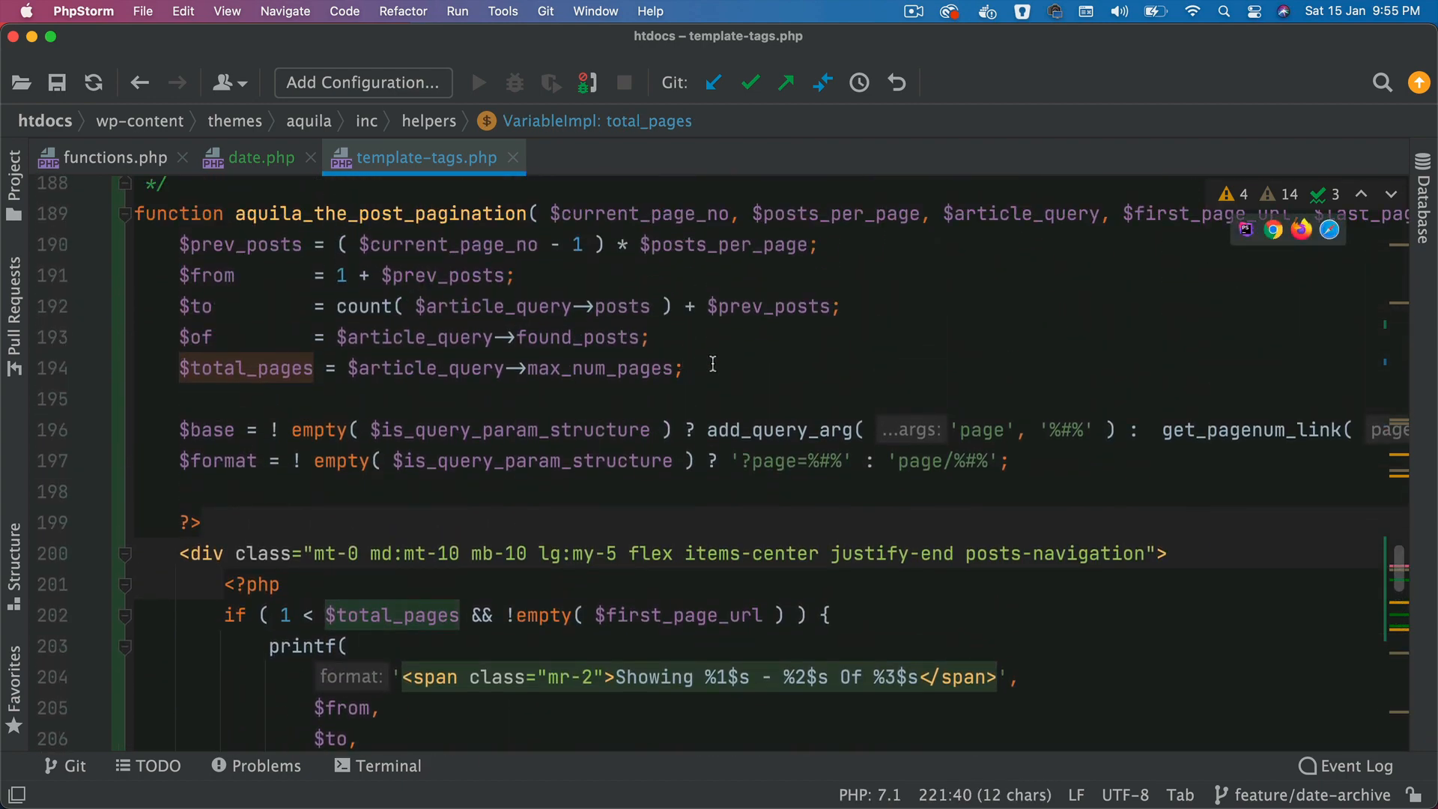
triple_click(631, 371)
scroll(515, 454, down, 1)
scroll(515, 454, down, 10)
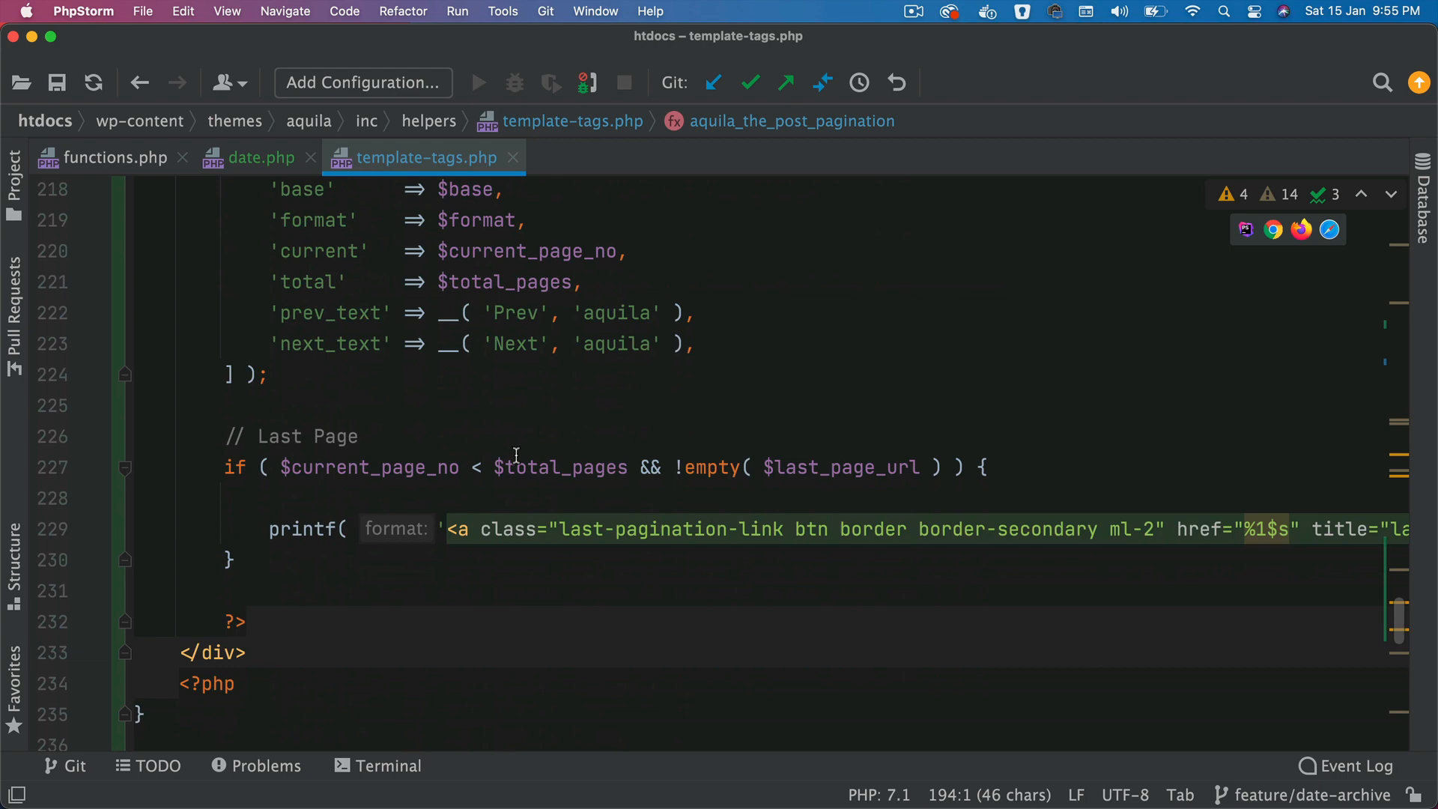
scroll(515, 454, up, 1)
scroll(514, 455, down, 1)
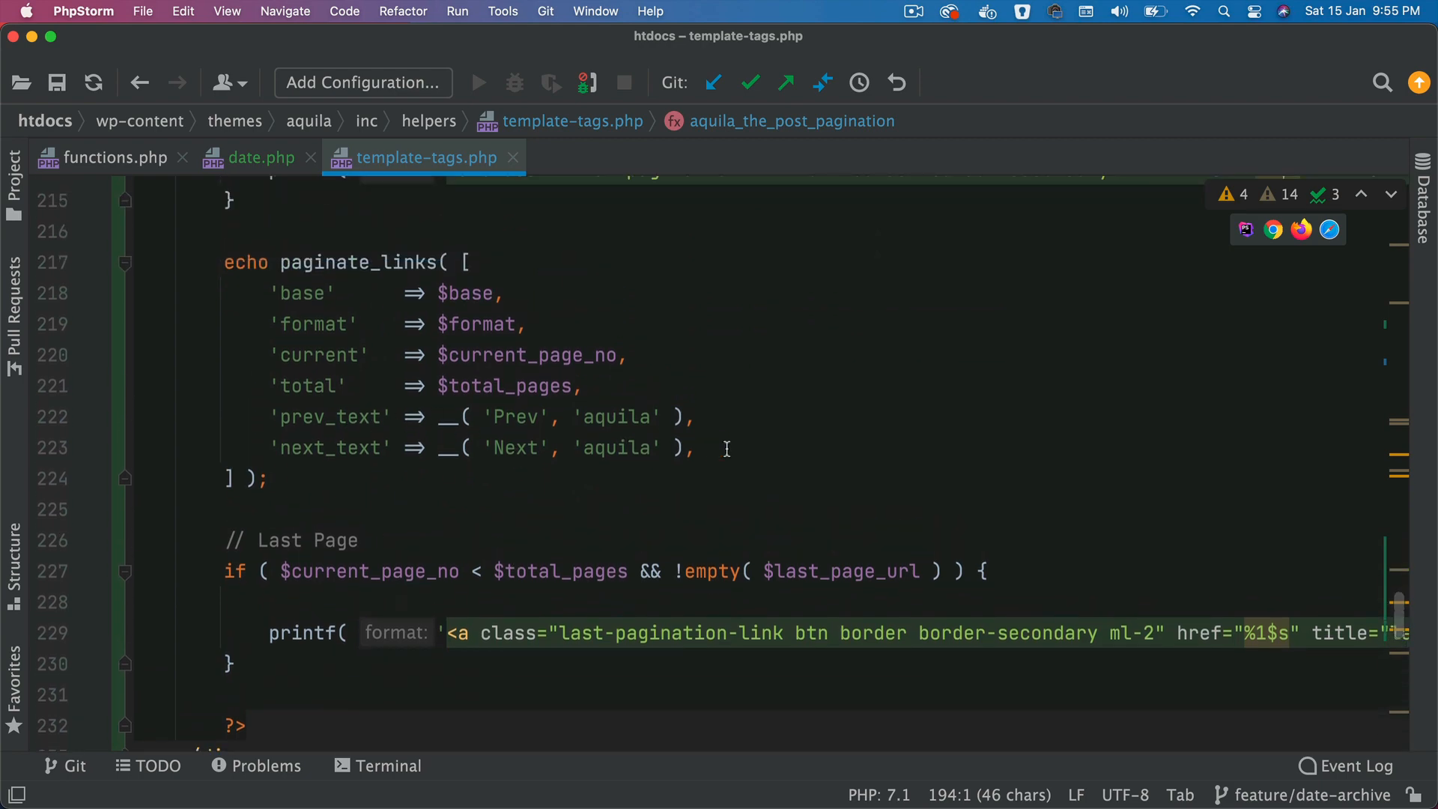
drag(699, 447, 215, 424)
key(super+Tab)
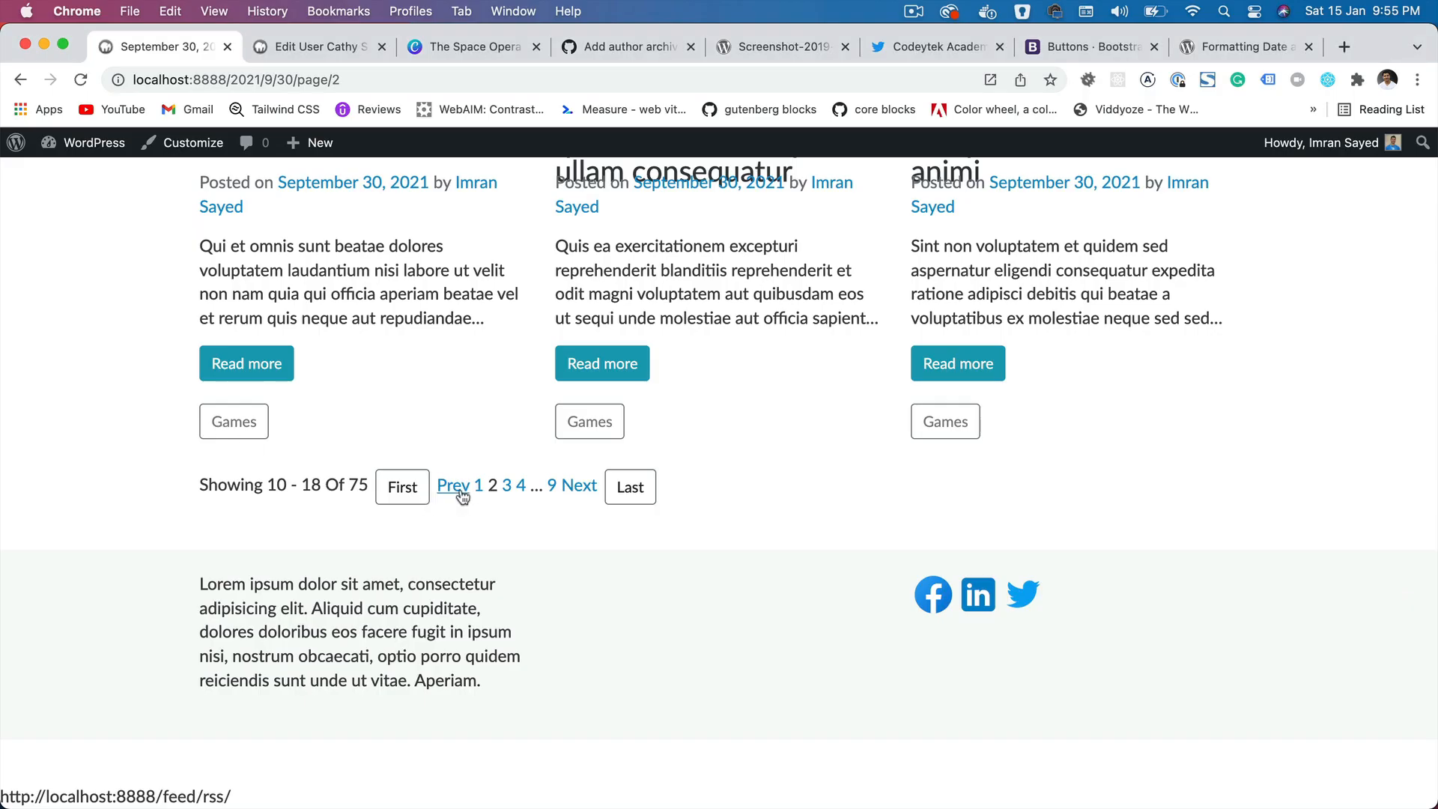
key(super+Tab)
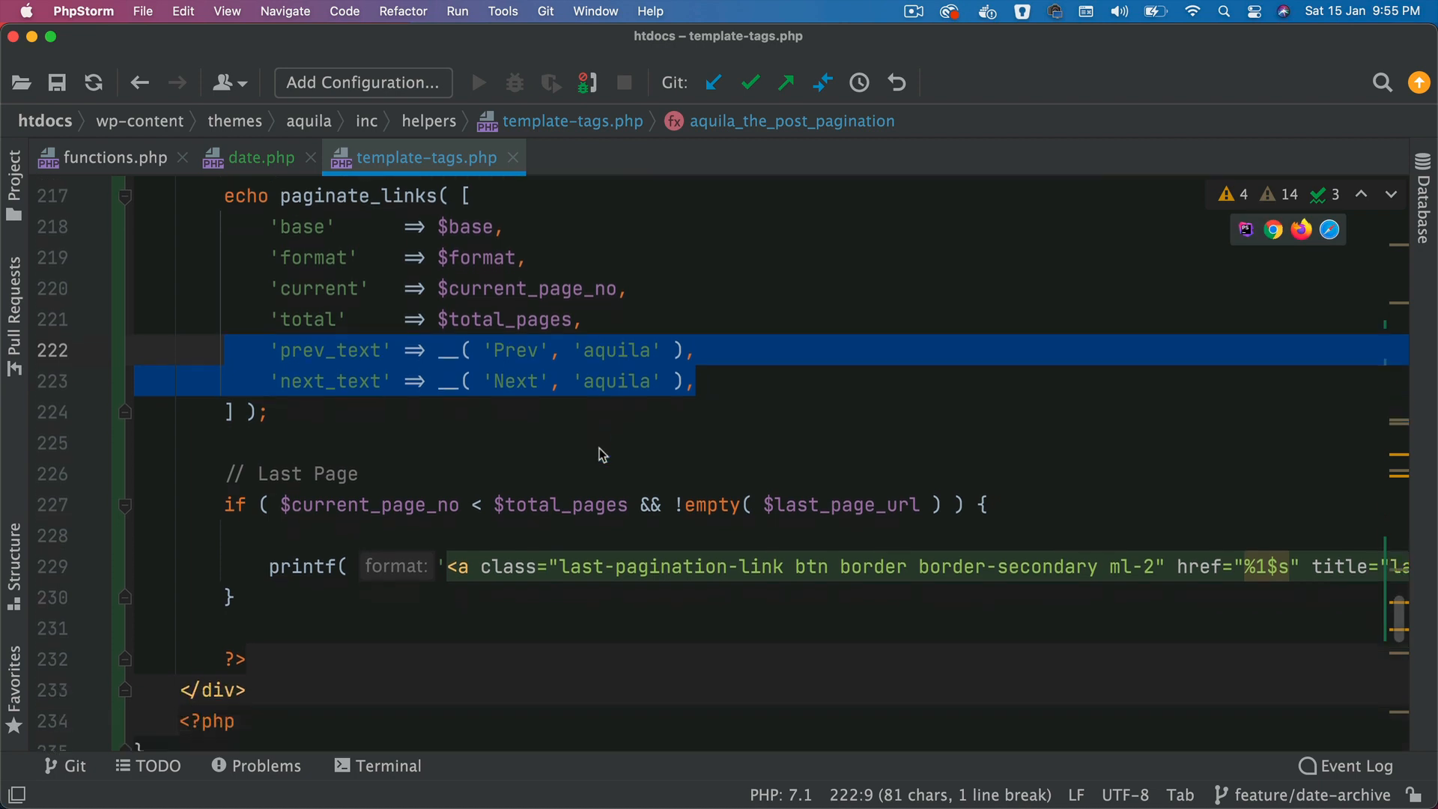
scroll(473, 382, down, 3)
click(360, 414)
double_click(359, 415)
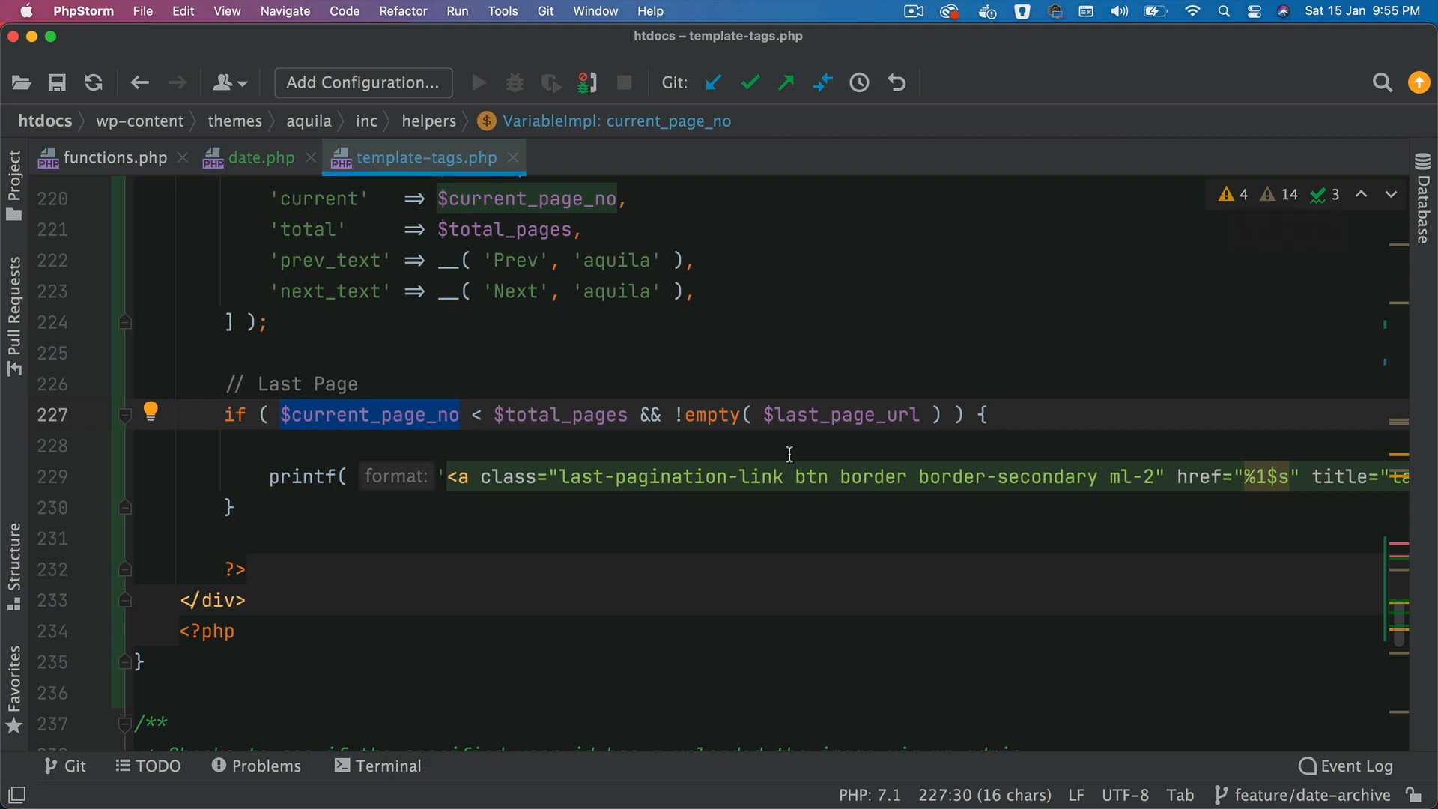
scroll(789, 454, right, 10)
scroll(790, 455, right, 8)
double_click(888, 476)
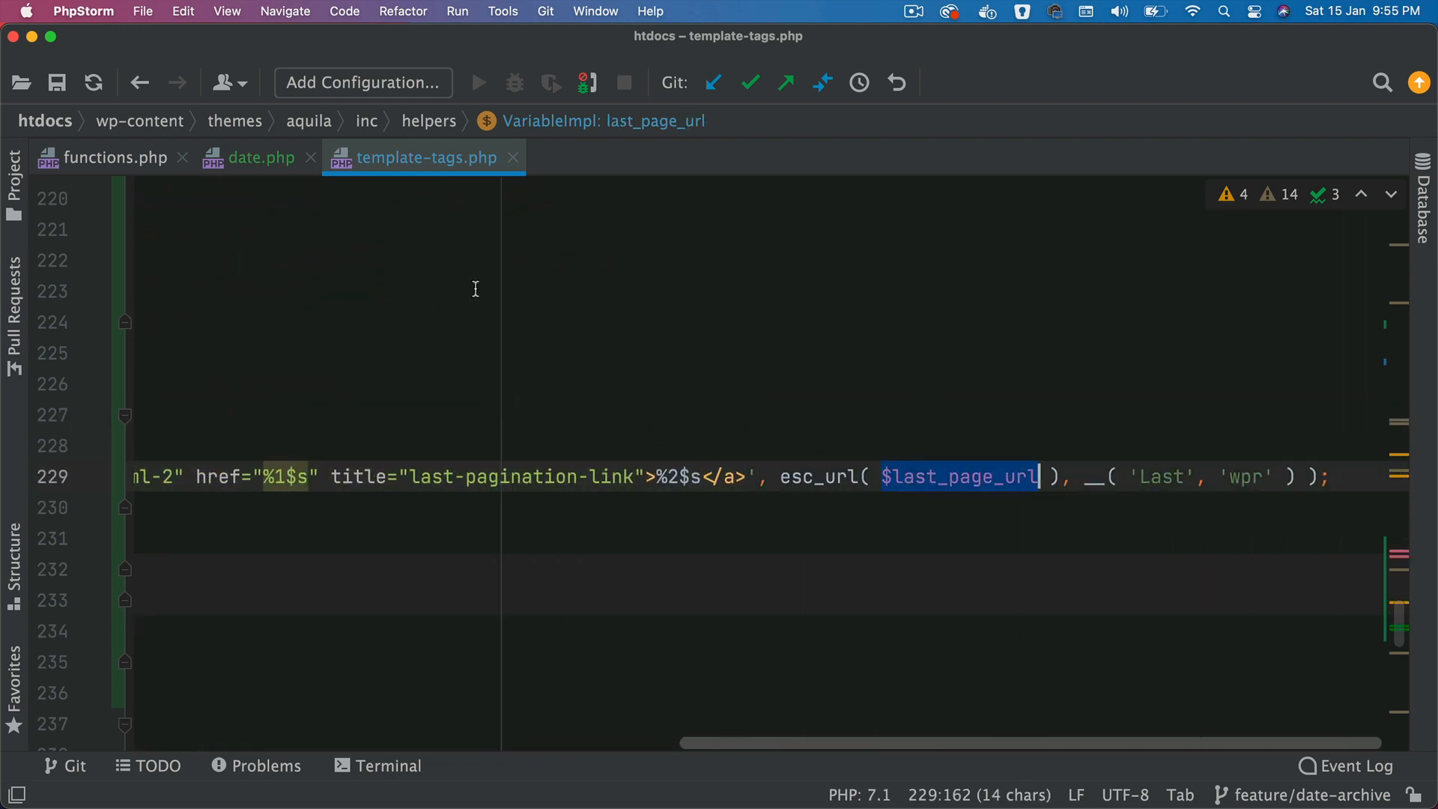
click(261, 157)
scroll(832, 371, right, 8)
double_click(1224, 398)
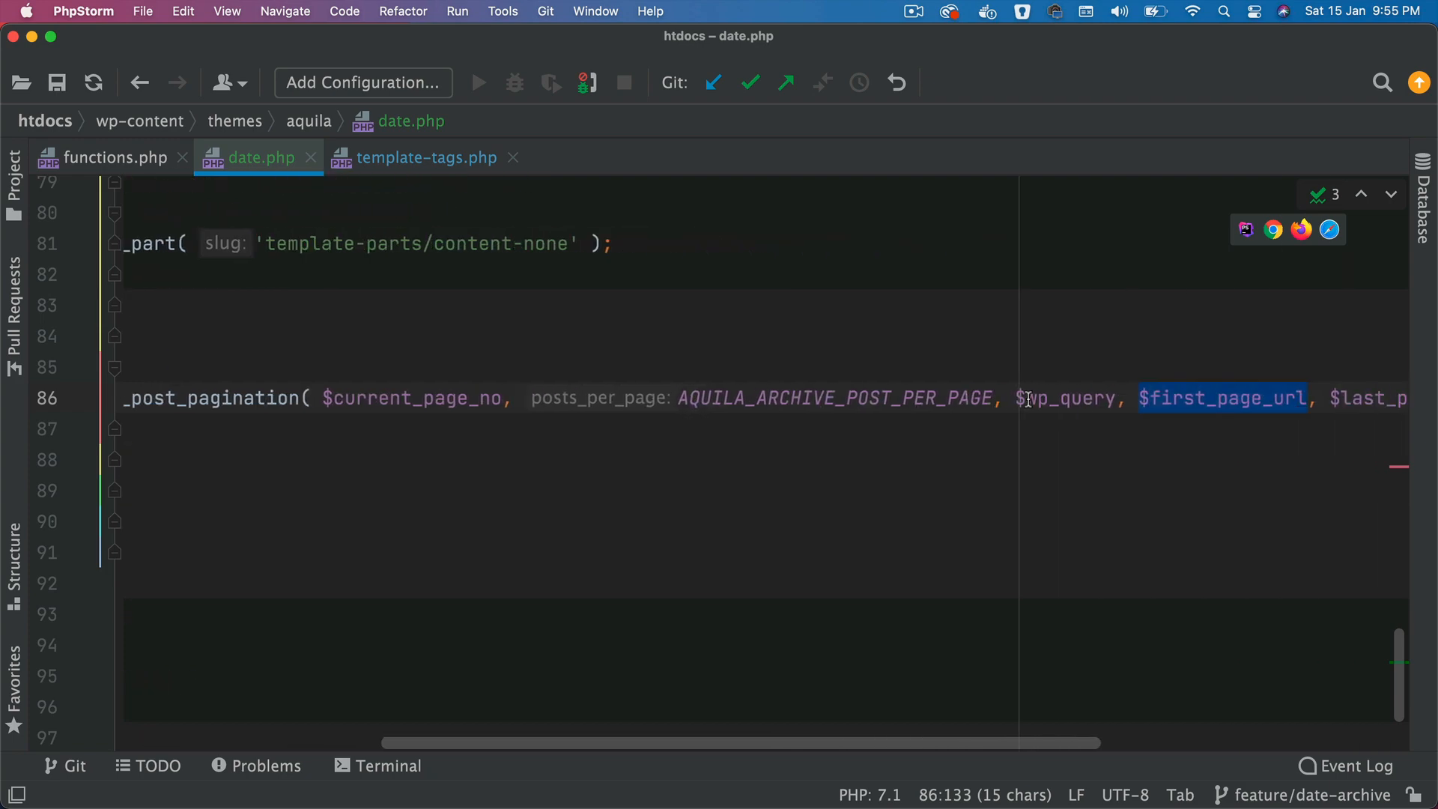
scroll(1025, 398, right, 5)
double_click(1248, 400)
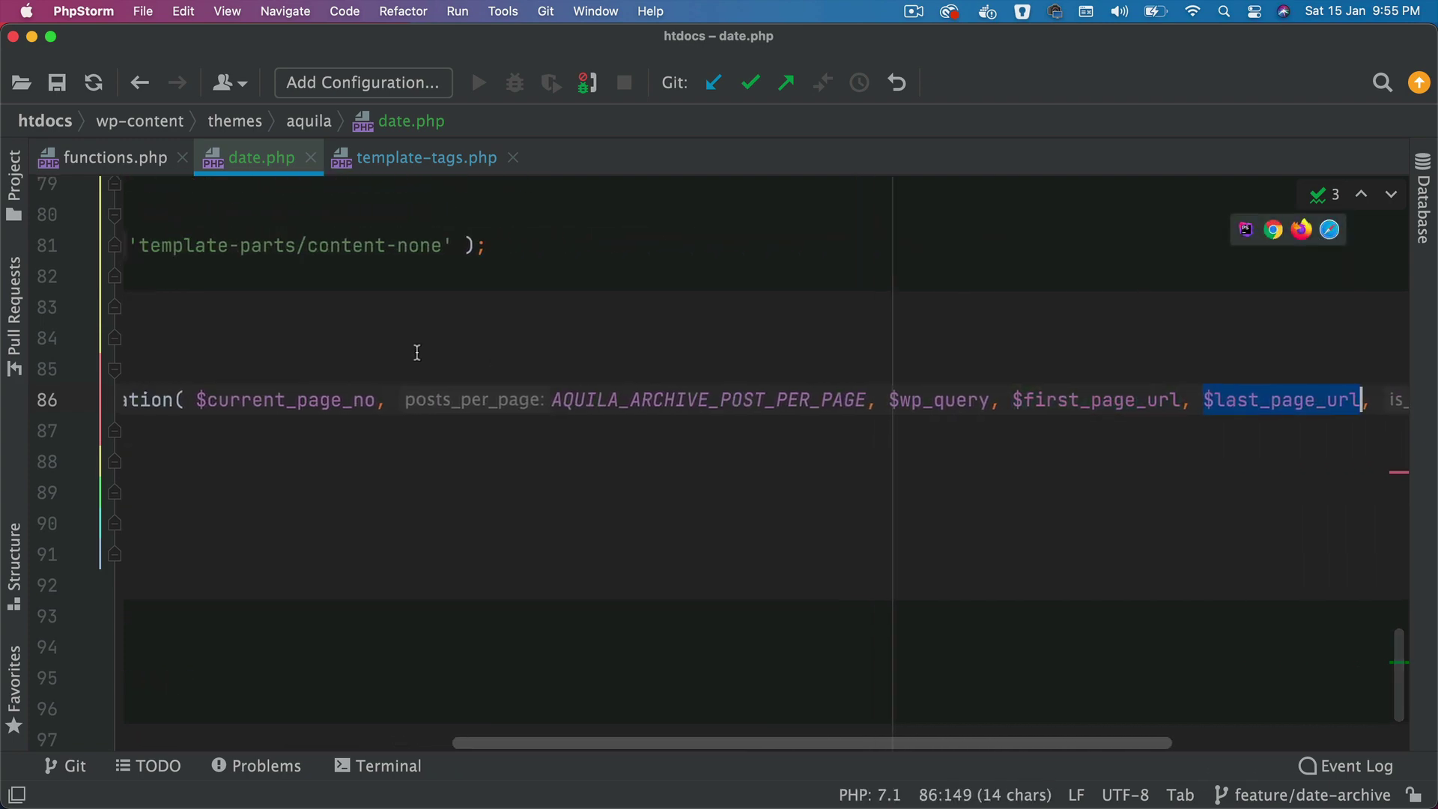
scroll(416, 352, left, 15)
scroll(416, 353, up, 15)
scroll(417, 353, down, 8)
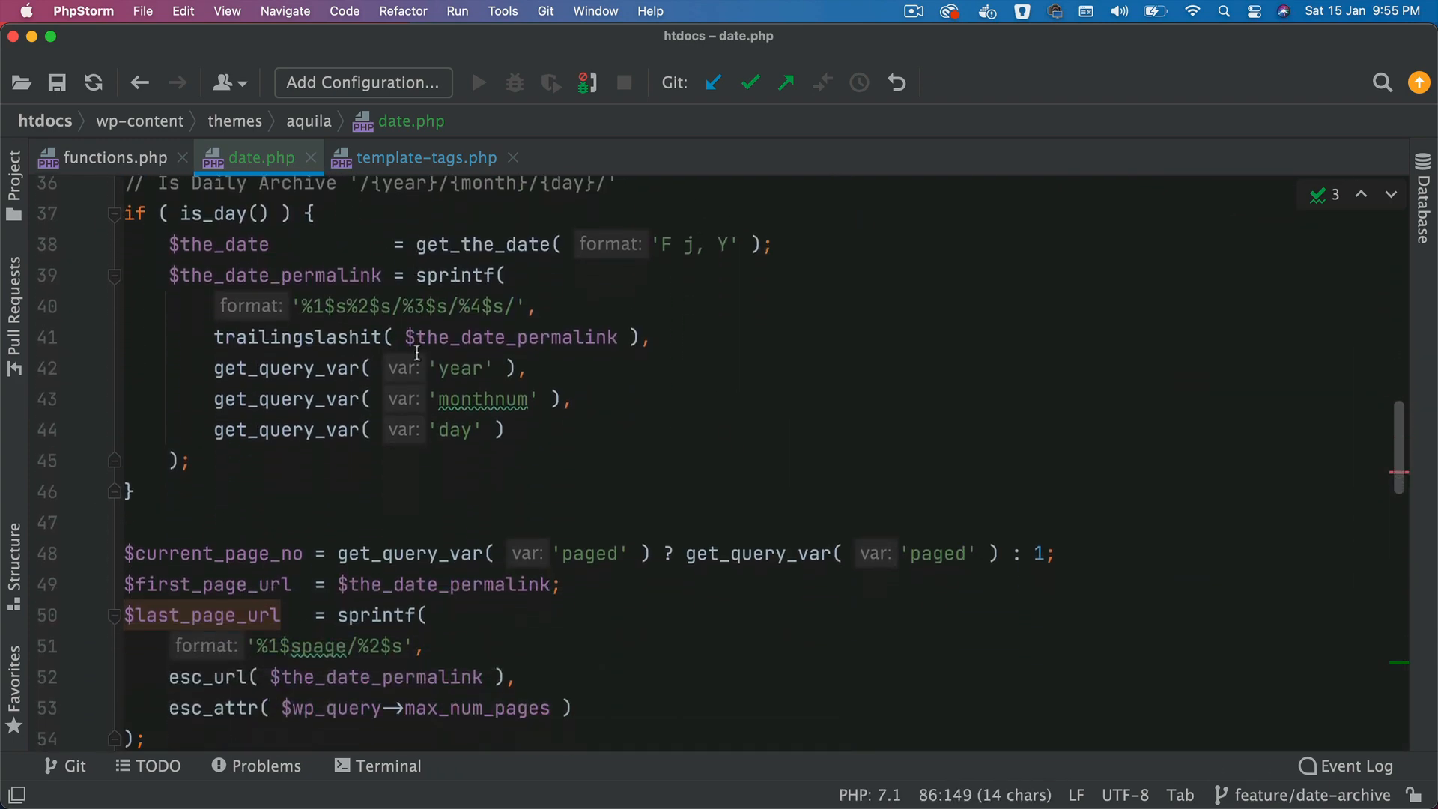
scroll(416, 353, down, 4)
scroll(337, 450, down, 2)
drag(146, 562, 124, 438)
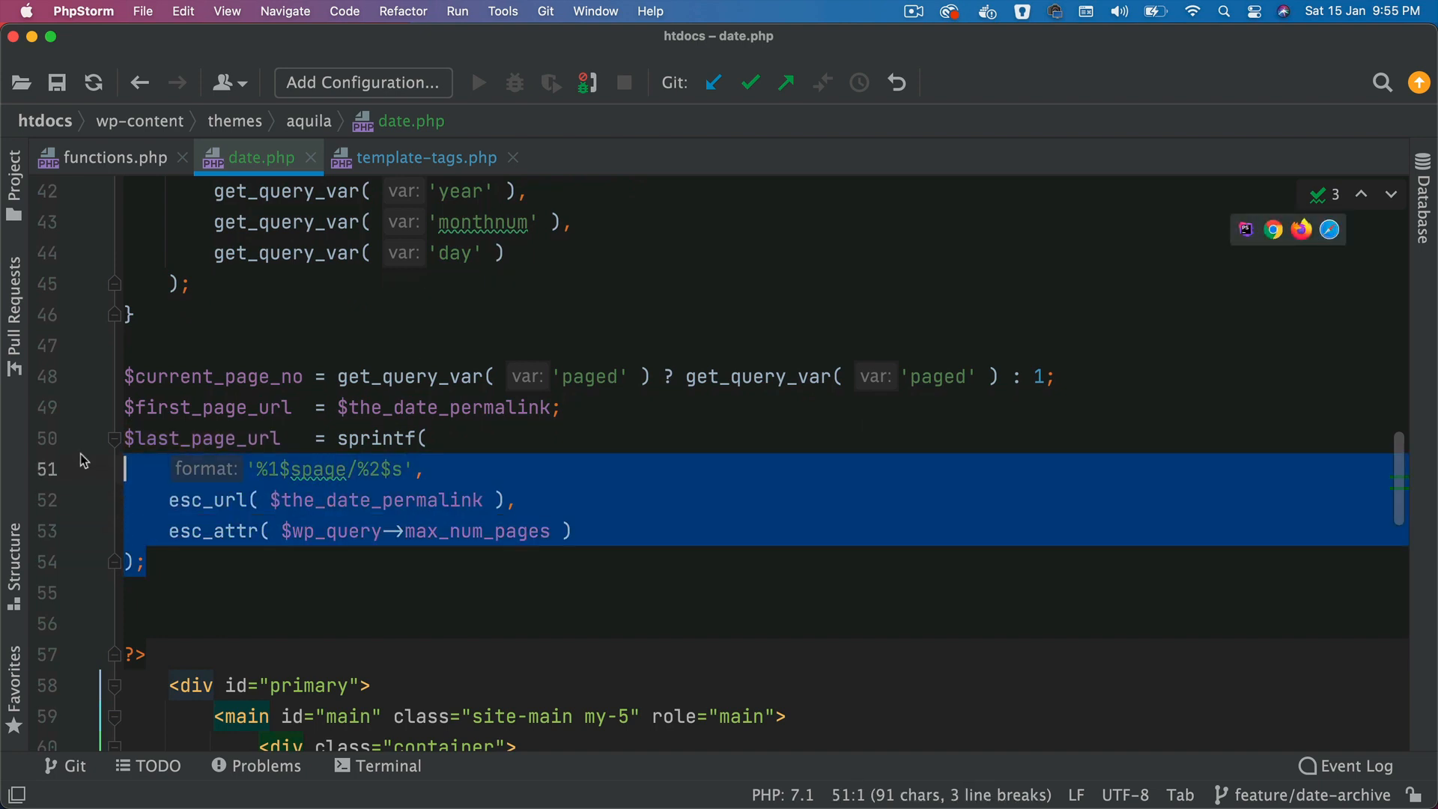
click(426, 158)
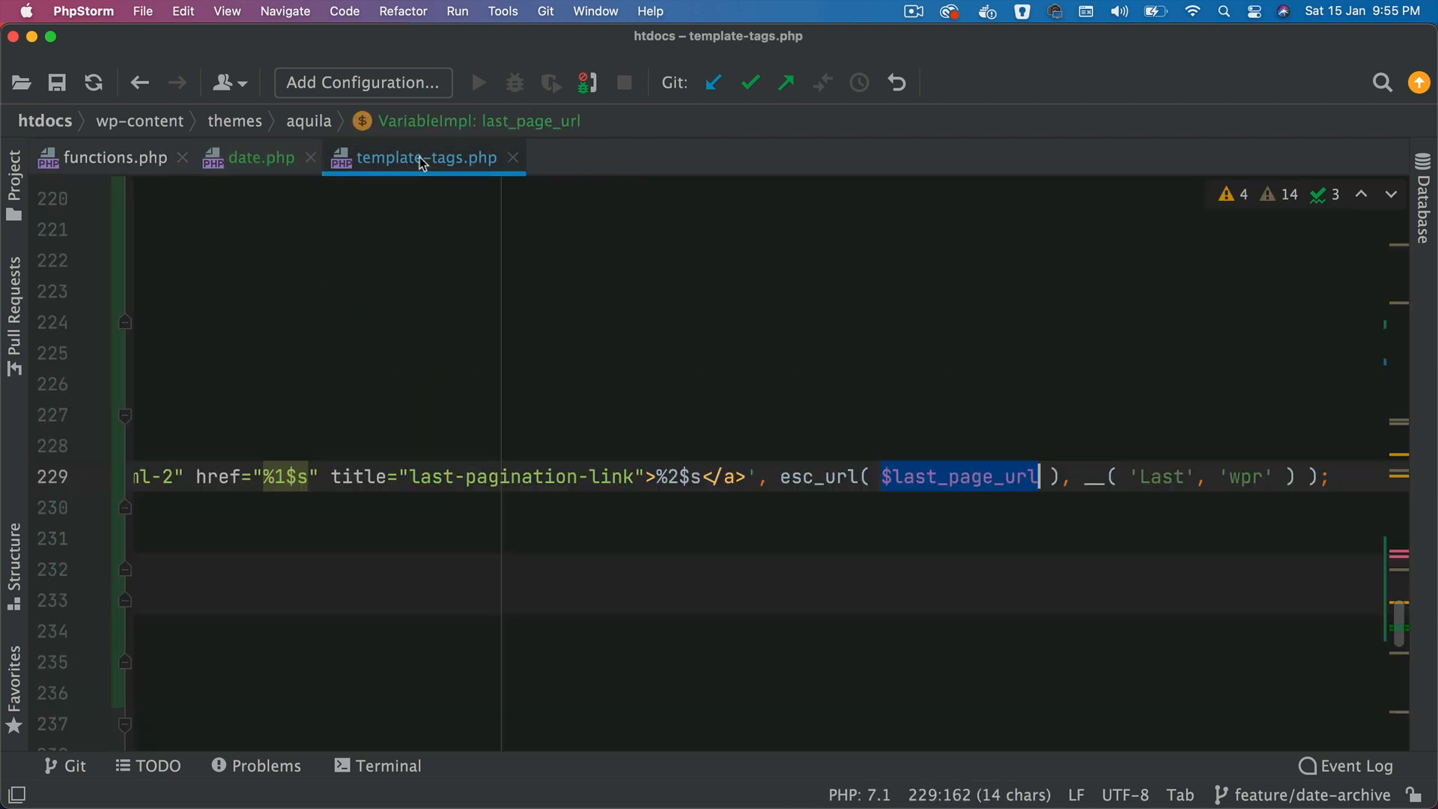
scroll(907, 506, left, 10)
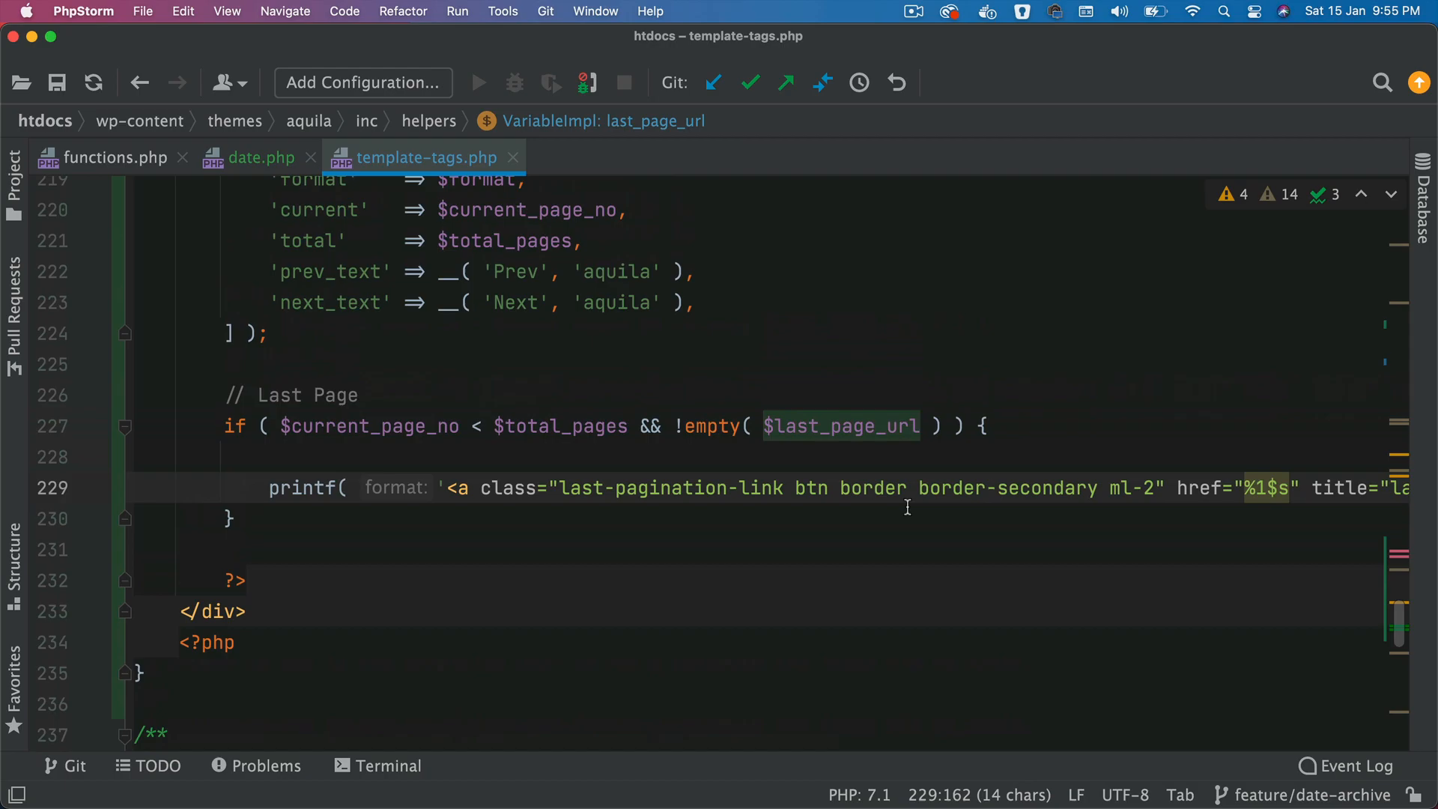
scroll(907, 507, up, 5)
scroll(907, 506, up, 5)
scroll(907, 508, up, 5)
- Switch to Chrome showing the September 30, 2021 archive page with its pagination links
key(super+Tab)
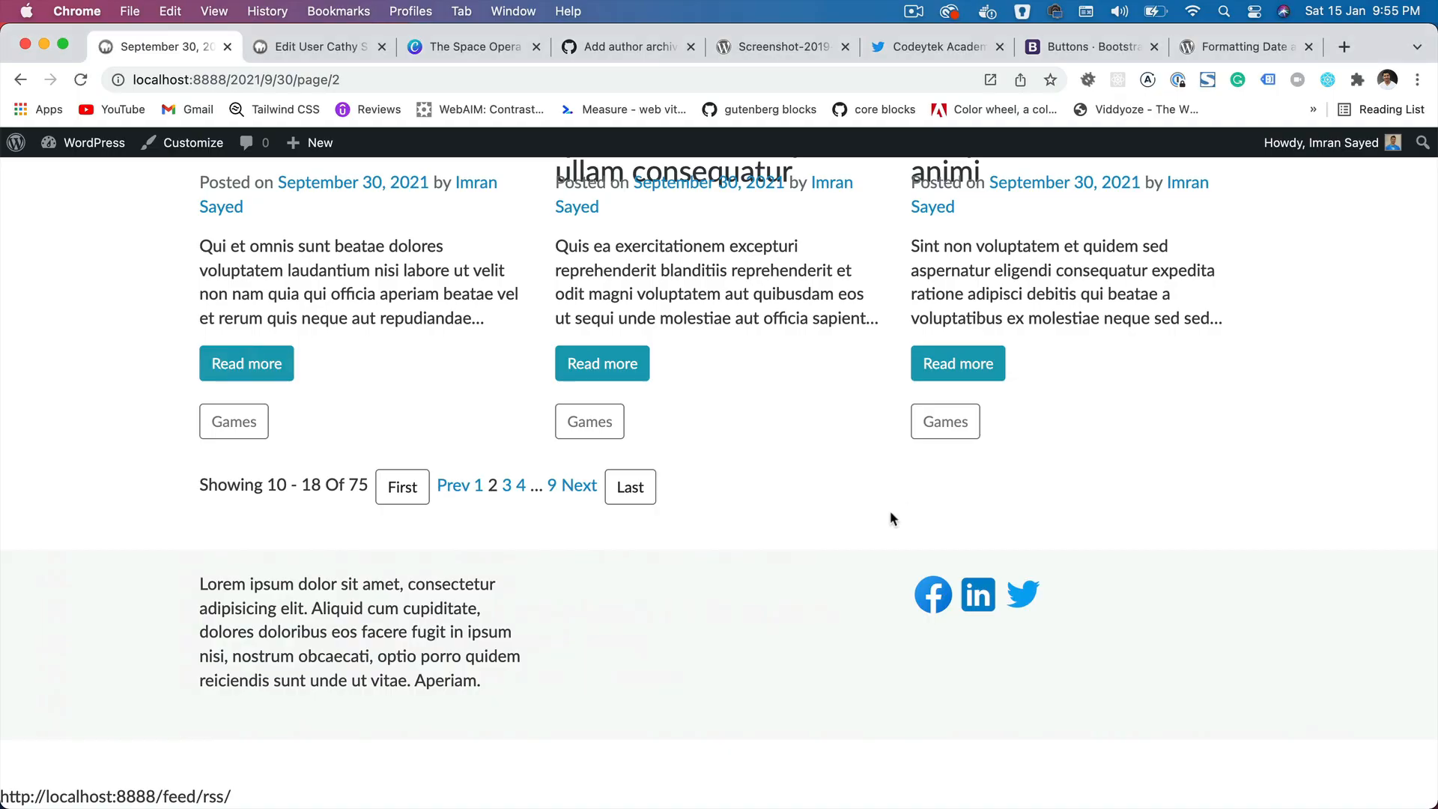
scroll(903, 500, up, 5)
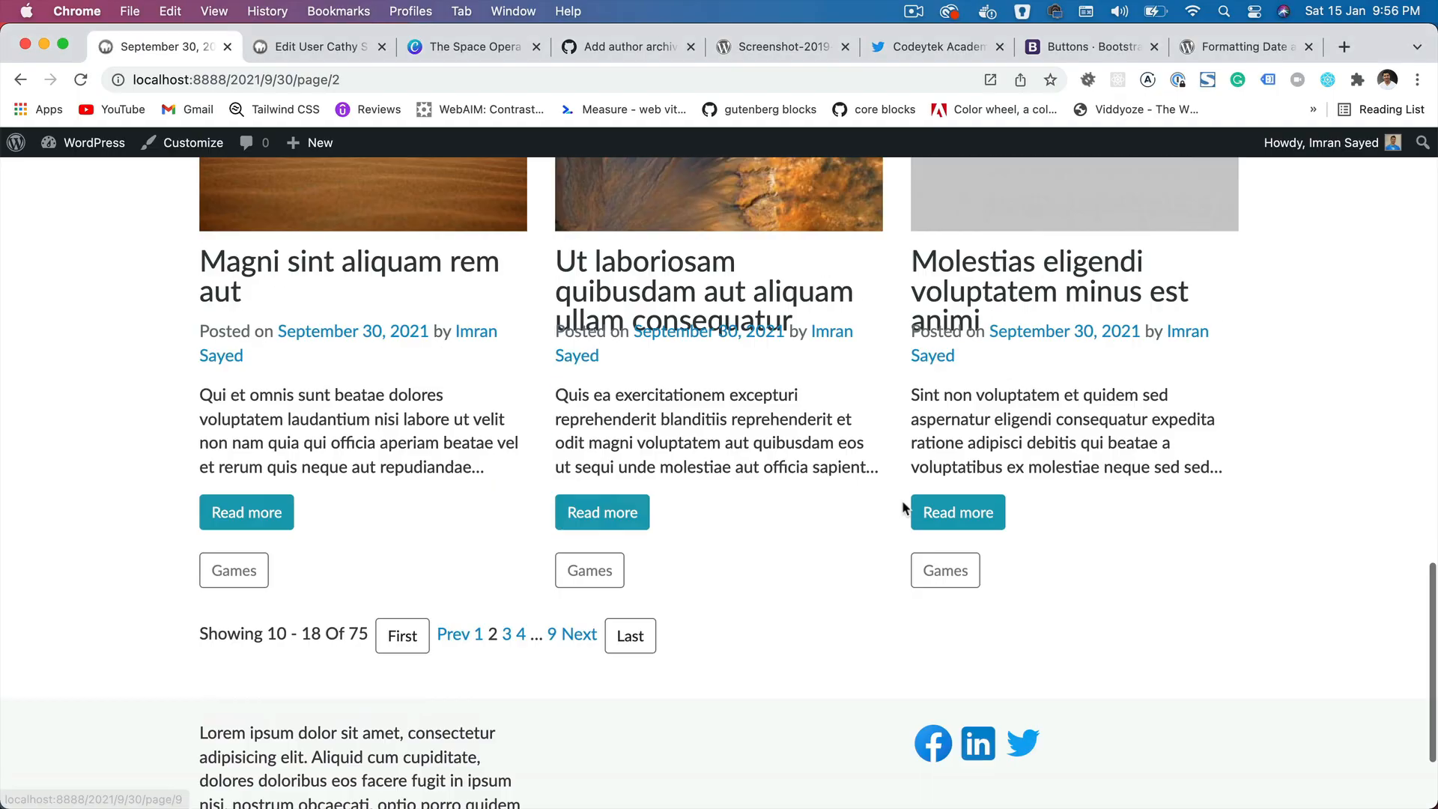
scroll(903, 500, up, 10)
scroll(902, 500, down, 8)
scroll(903, 501, down, 5)
scroll(903, 500, down, 5)
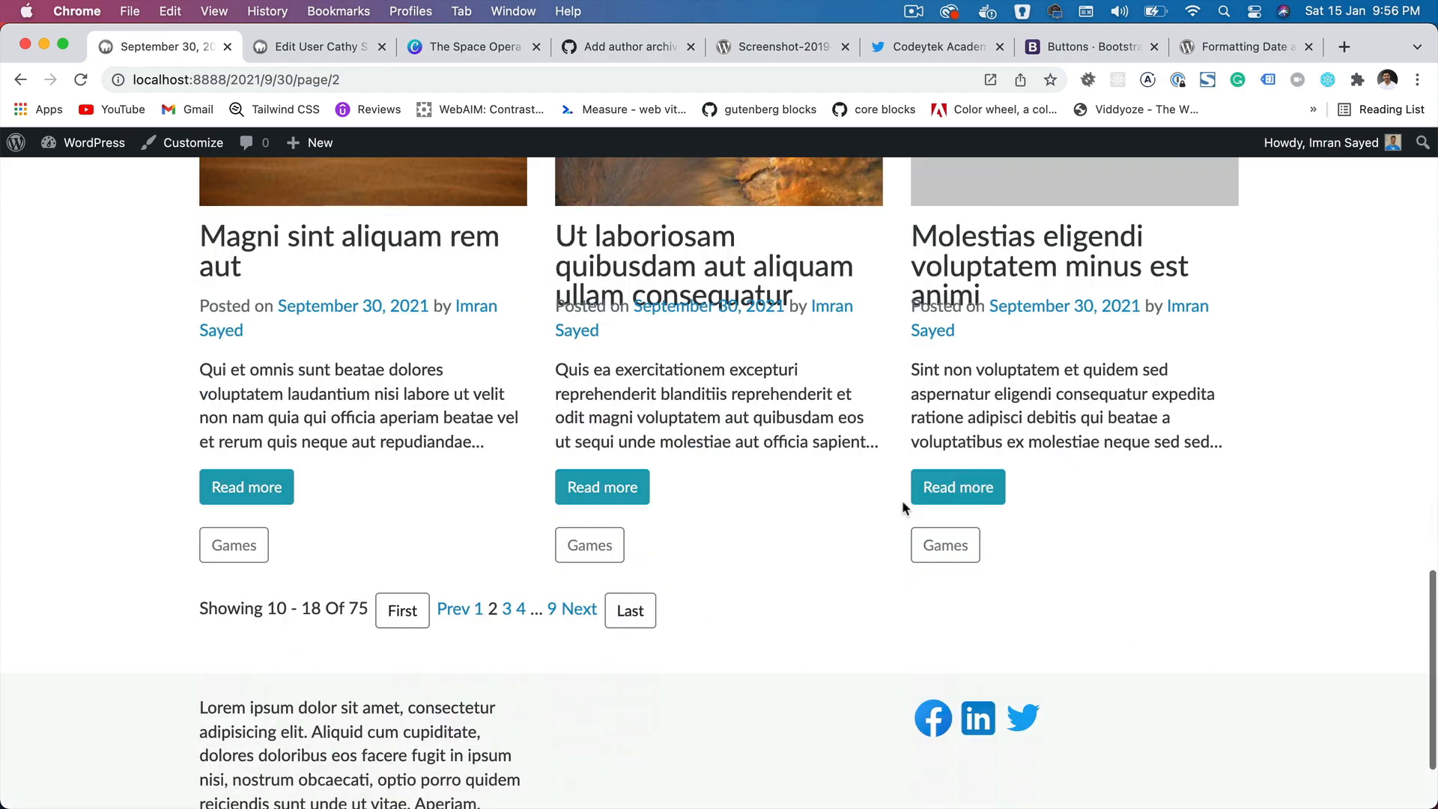
scroll(903, 500, up, 15)
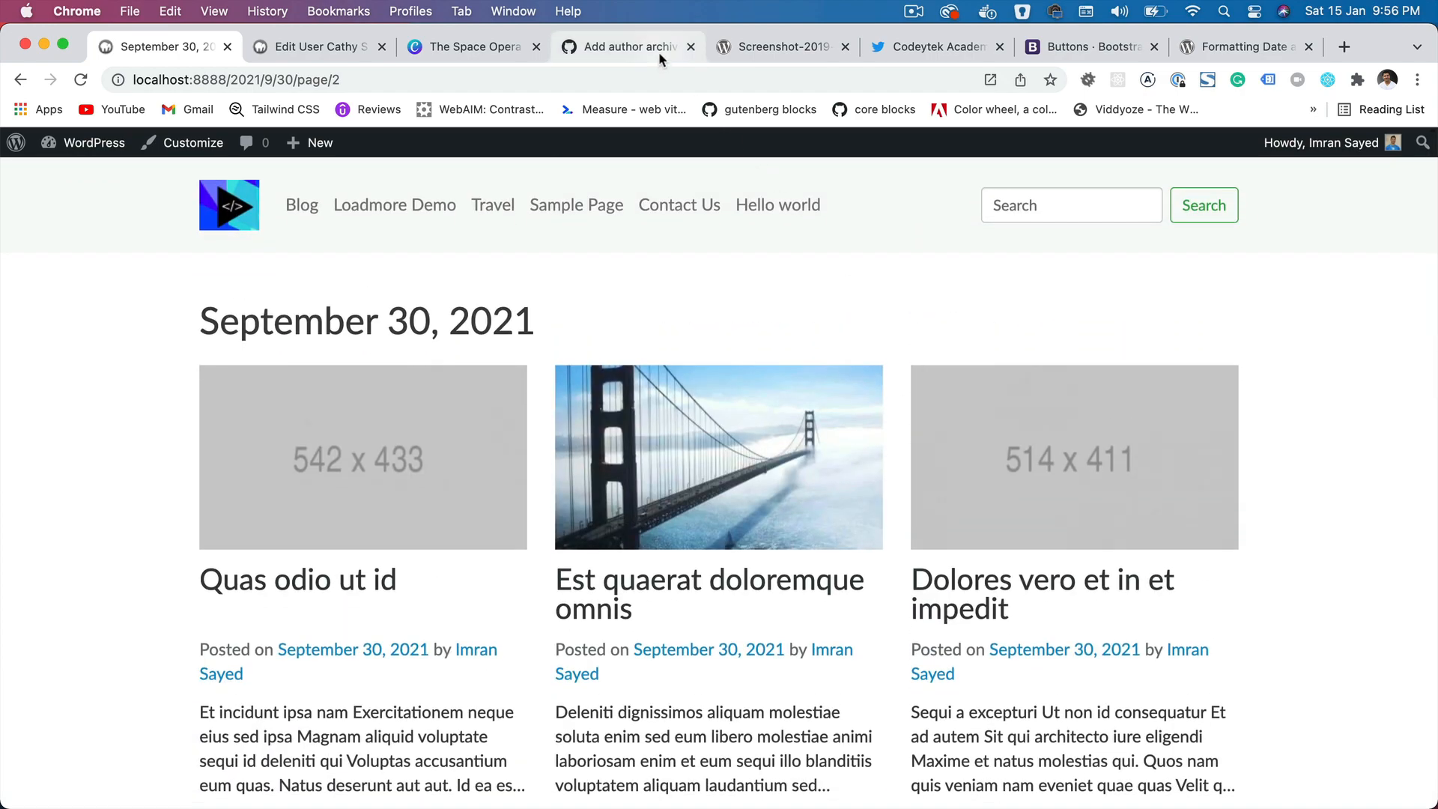
- Visit the aquila GitHub repository and the imranhsayed profile, ending on the Codeytek Academy Twitter page
click(629, 46)
click(195, 215)
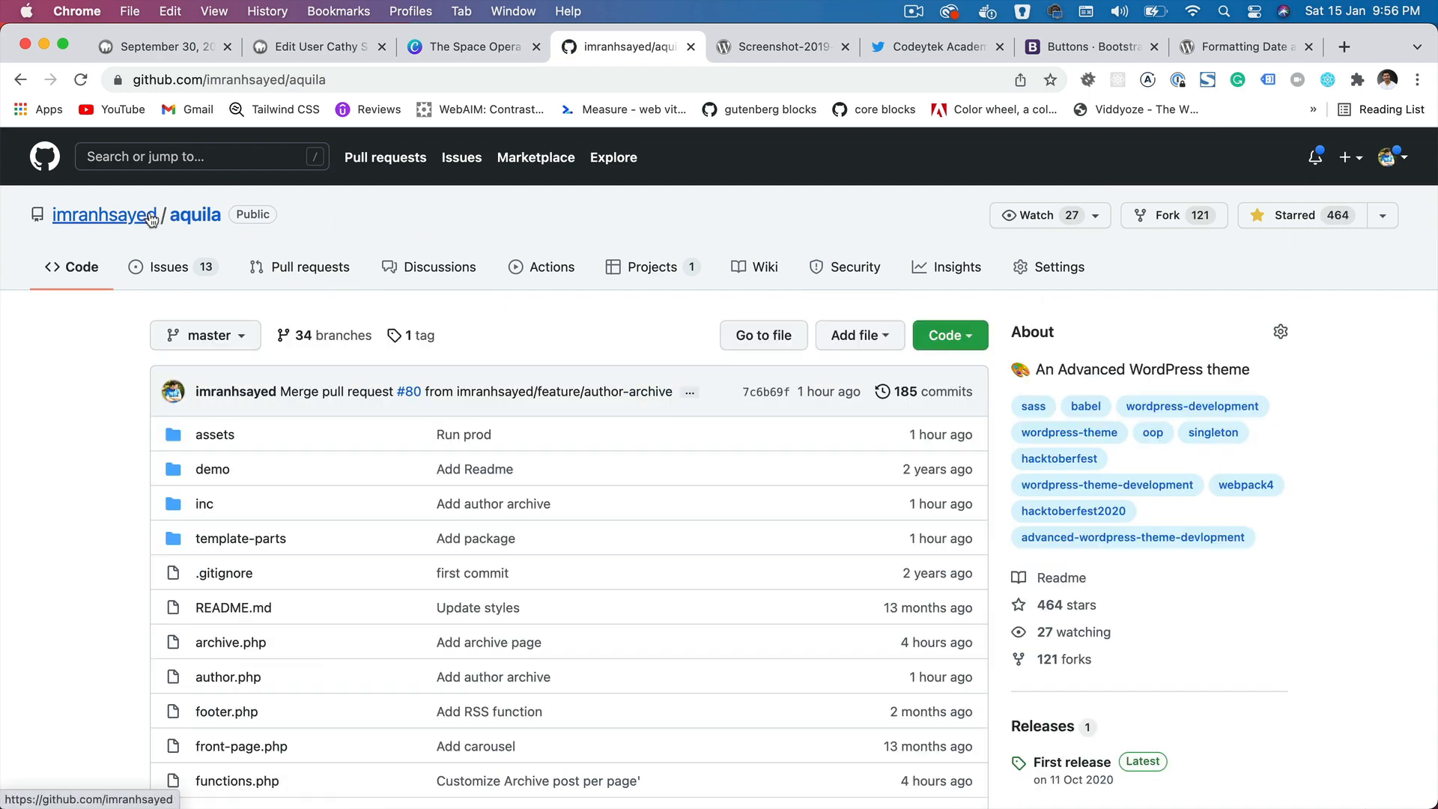
click(104, 215)
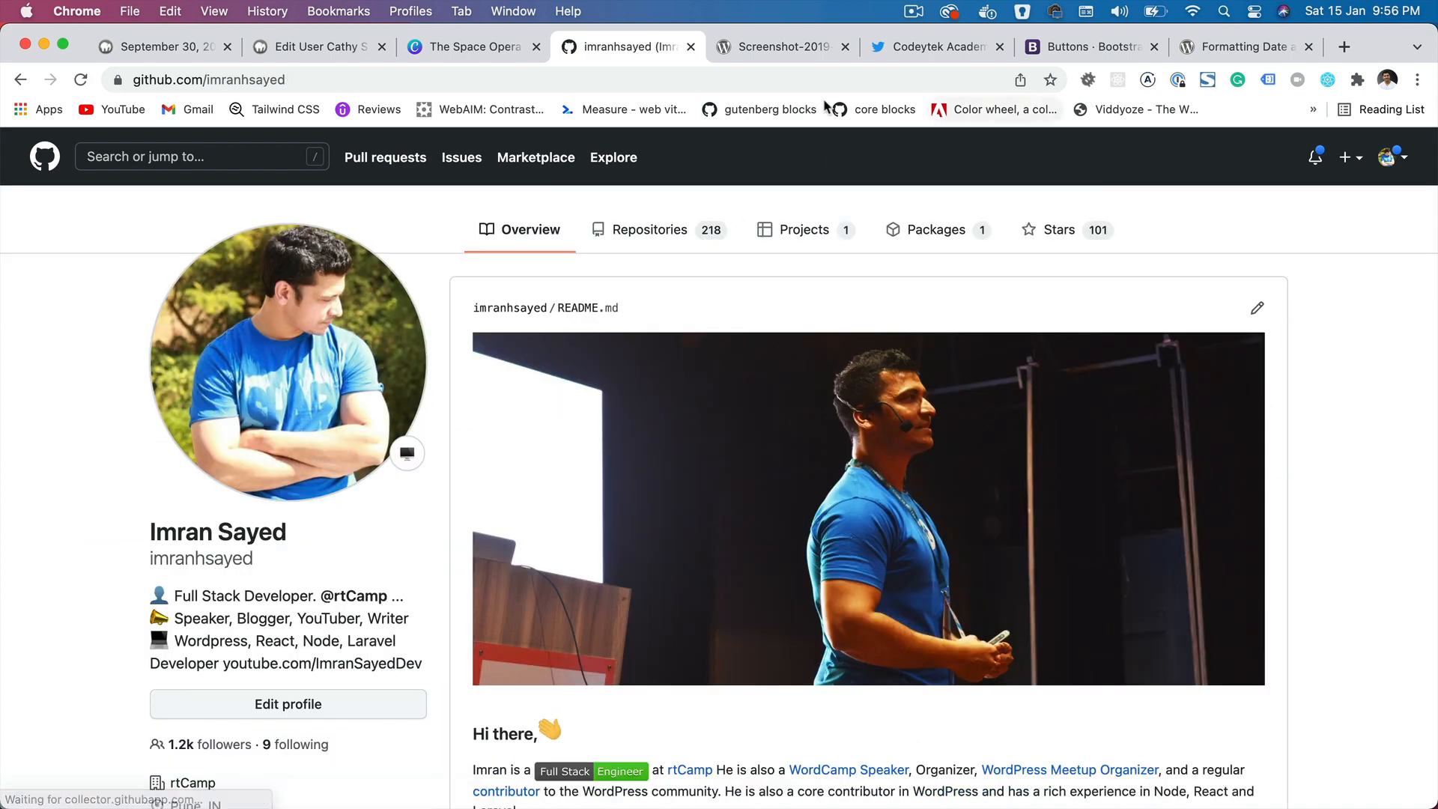
click(941, 47)
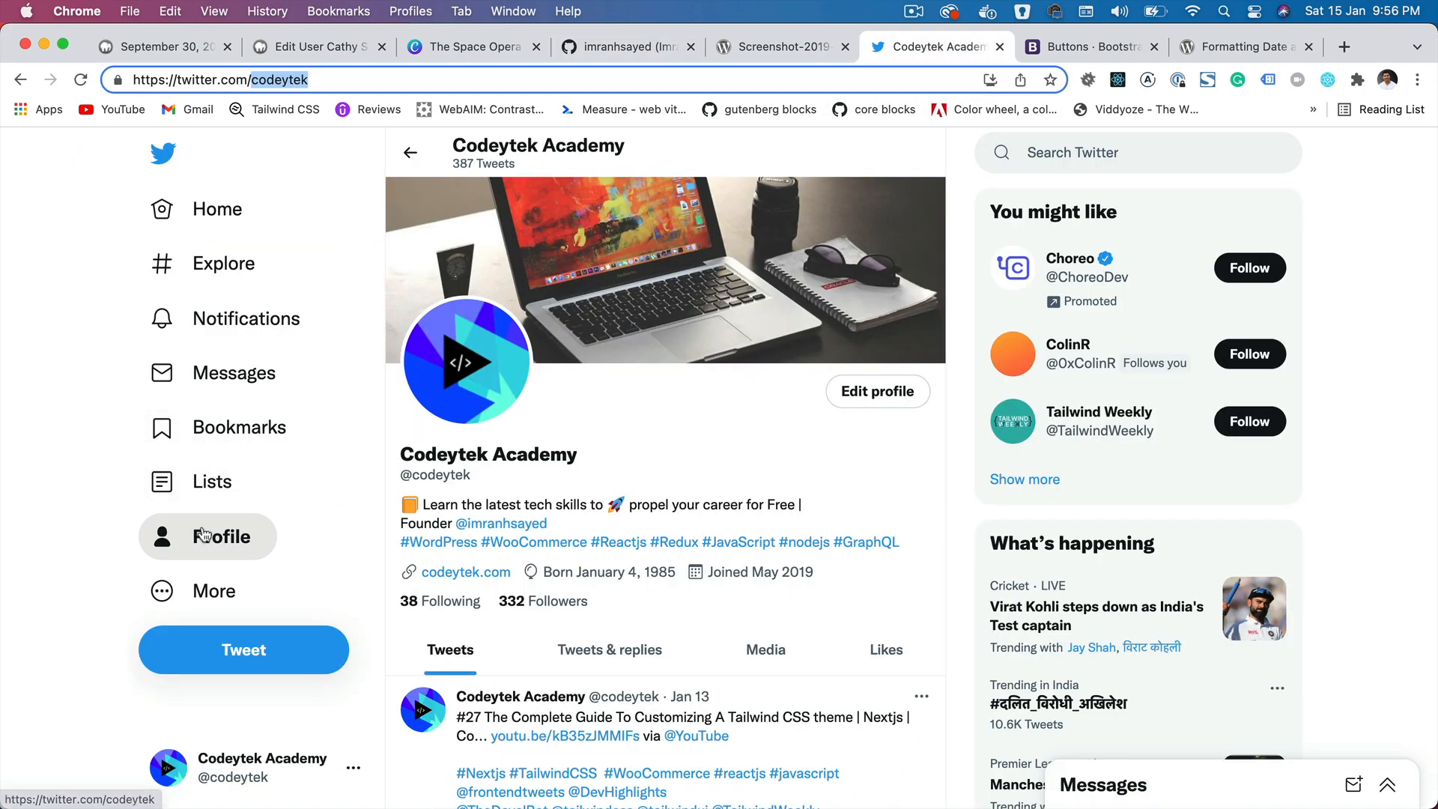